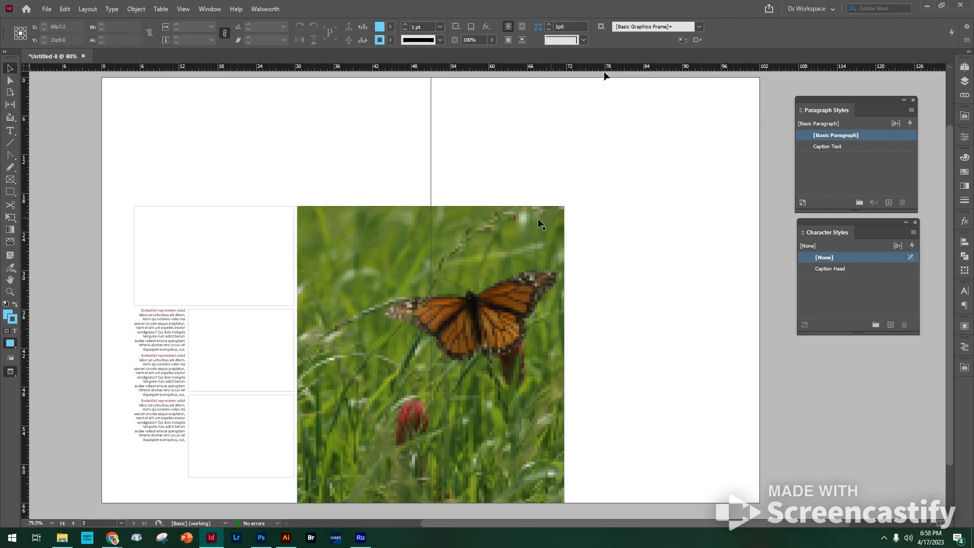
# - Show the layout guides, draw a text frame about 13p7 wide and 42p1 tall beside the butterfly photo, and fill it with placeholder text
pyautogui.click(591, 207)
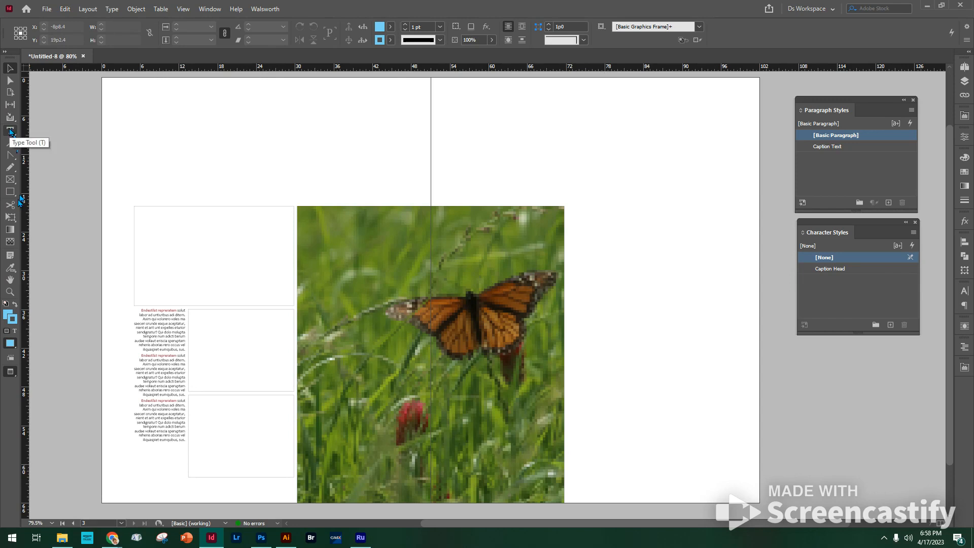
pyautogui.press('w')
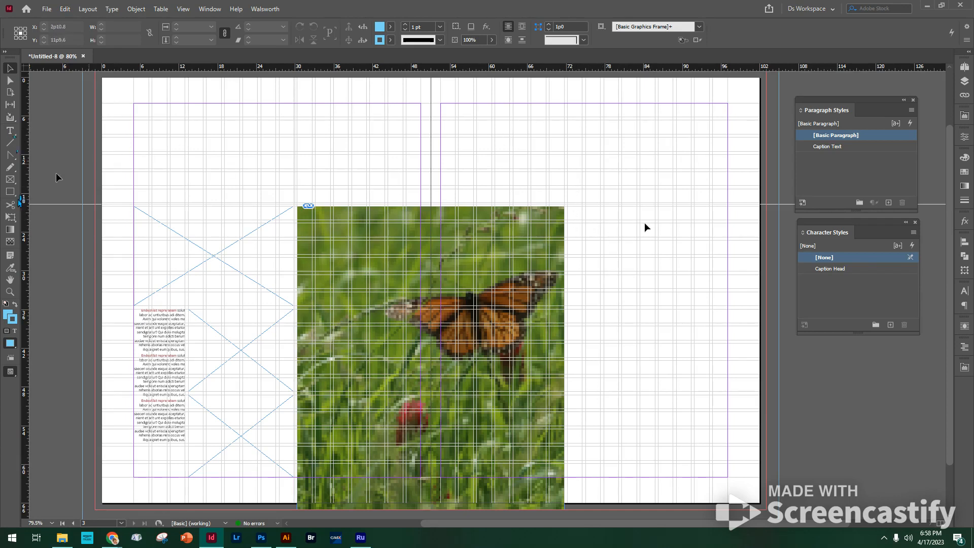
pyautogui.click(9, 131)
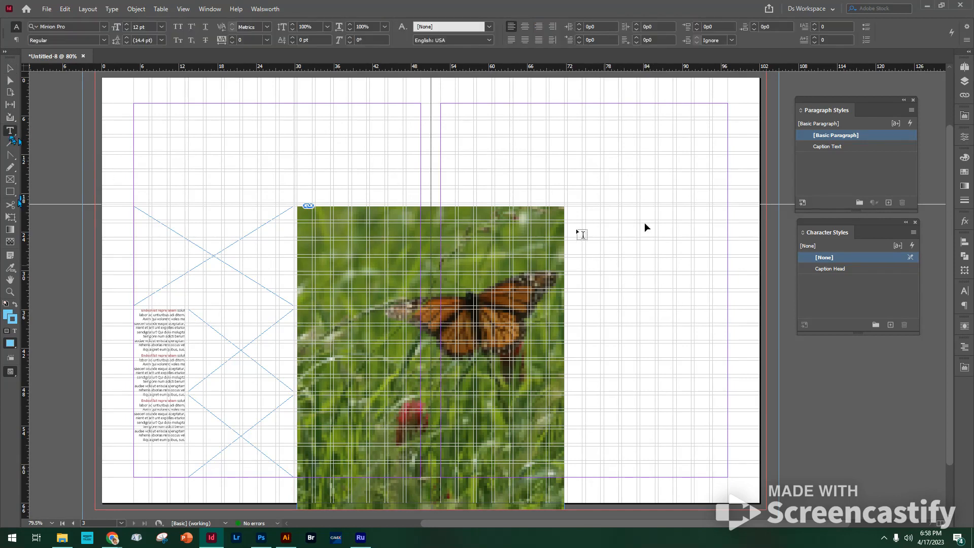
pyautogui.moveTo(568, 206); pyautogui.dragTo(609, 475)
pyautogui.press('Escape')
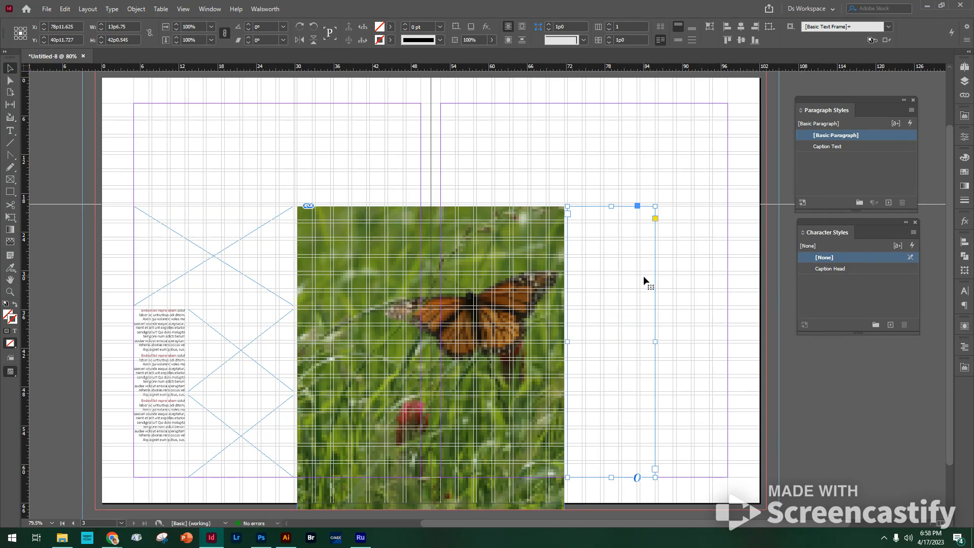
pyautogui.rightClick(598, 235)
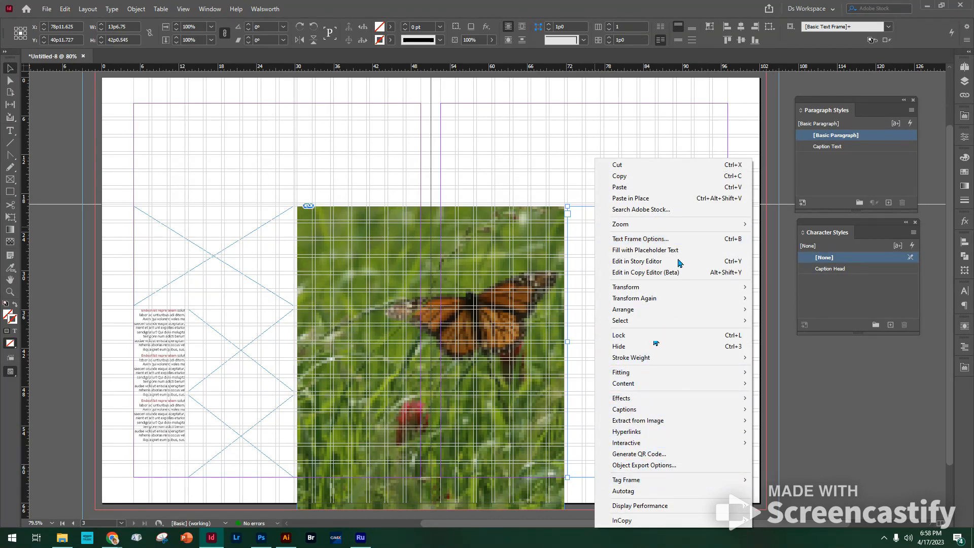
pyautogui.click(647, 250)
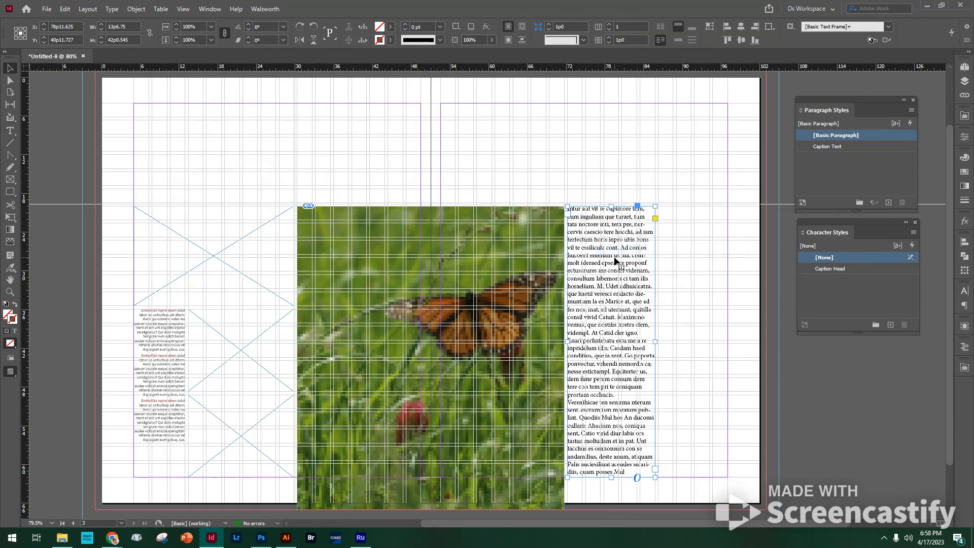
pyautogui.hotkey('ctrl', 'a')
pyautogui.doubleClick(581, 259)
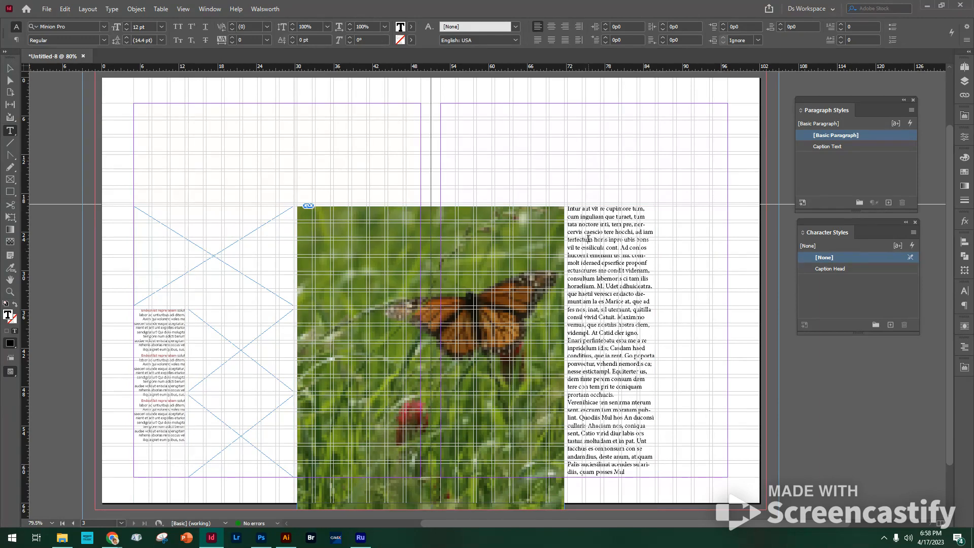
pyautogui.hotkey('ctrl', 'a')
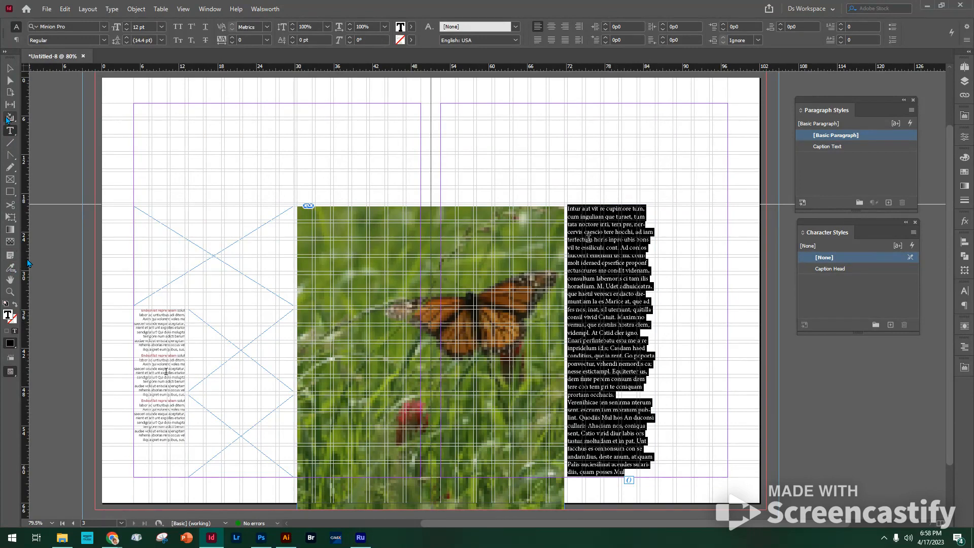
pyautogui.click(9, 68)
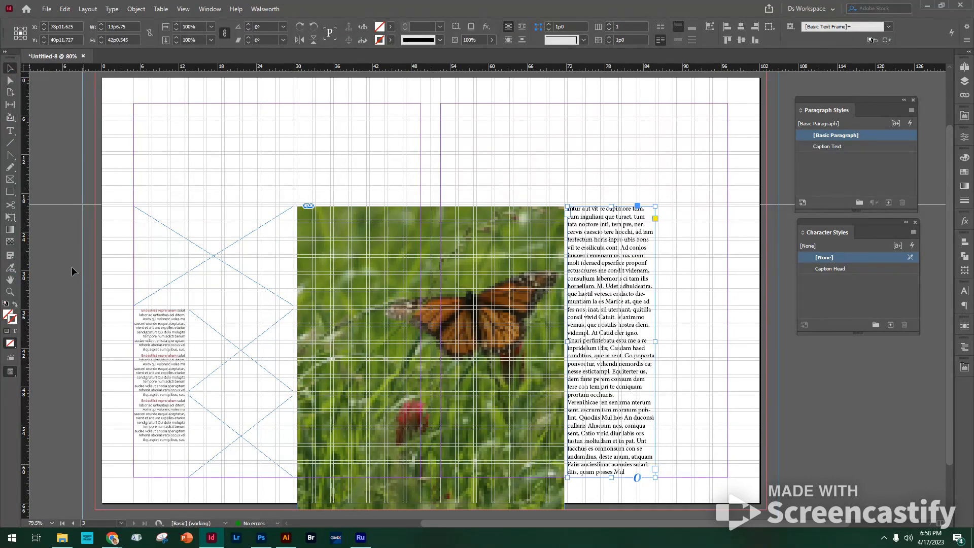
pyautogui.click(10, 269)
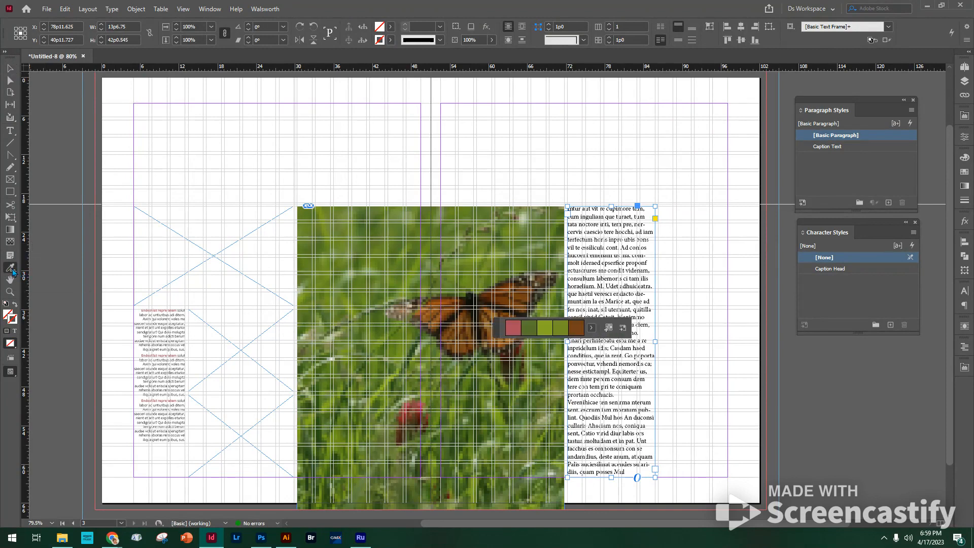
pyautogui.moveTo(13, 272); pyautogui.dragTo(56, 287)
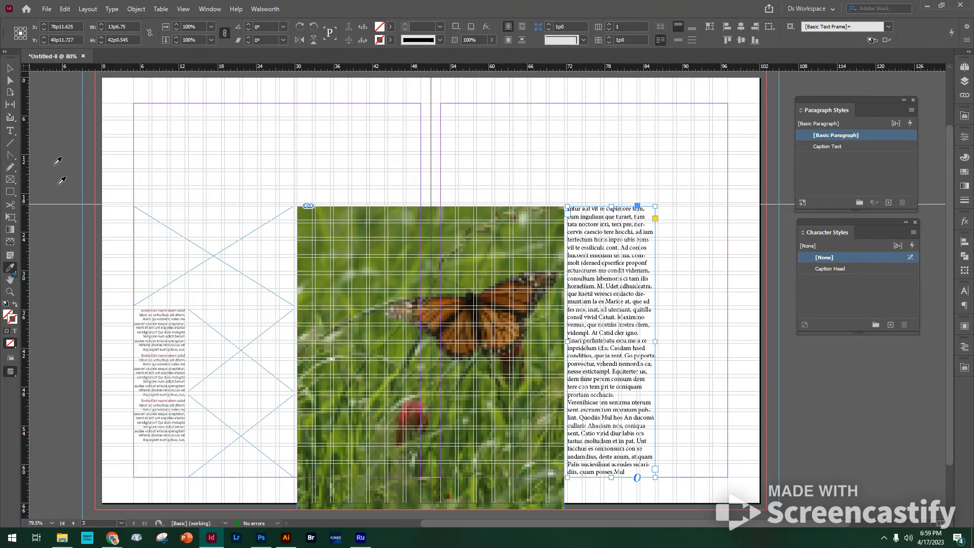
pyautogui.click(9, 68)
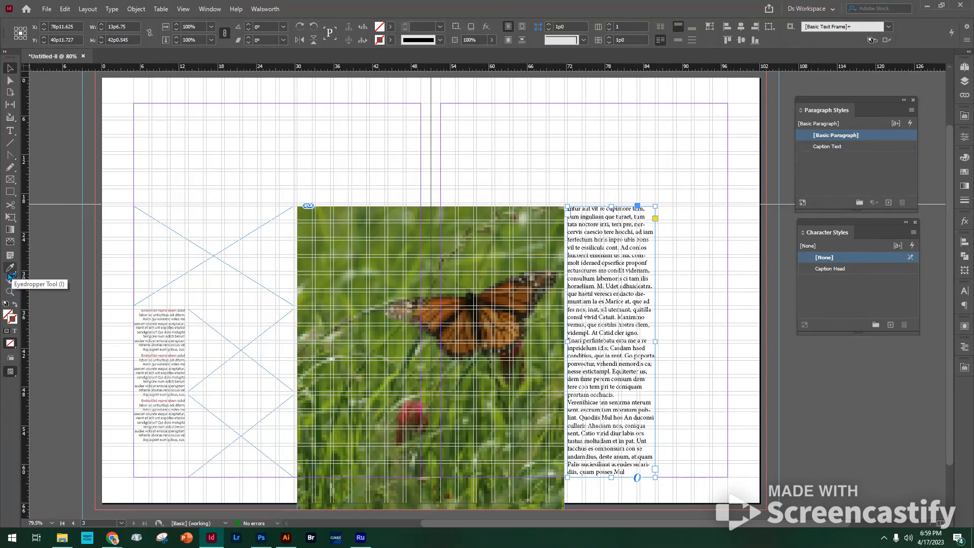
pyautogui.click(9, 272)
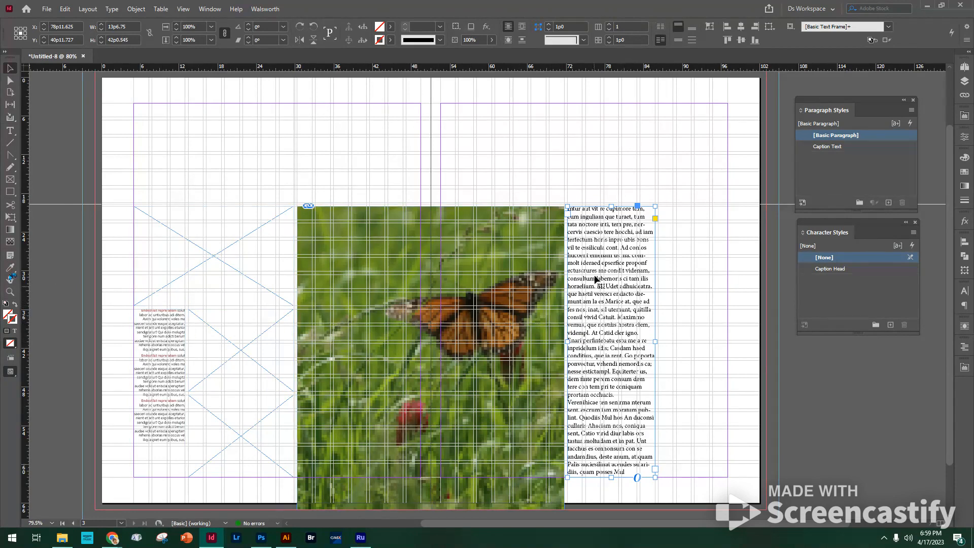
# - Copy the caption text's formatting onto all the placeholder text beside the photo with the Eyedropper
pyautogui.moveTo(567, 256); pyautogui.dragTo(641, 258)
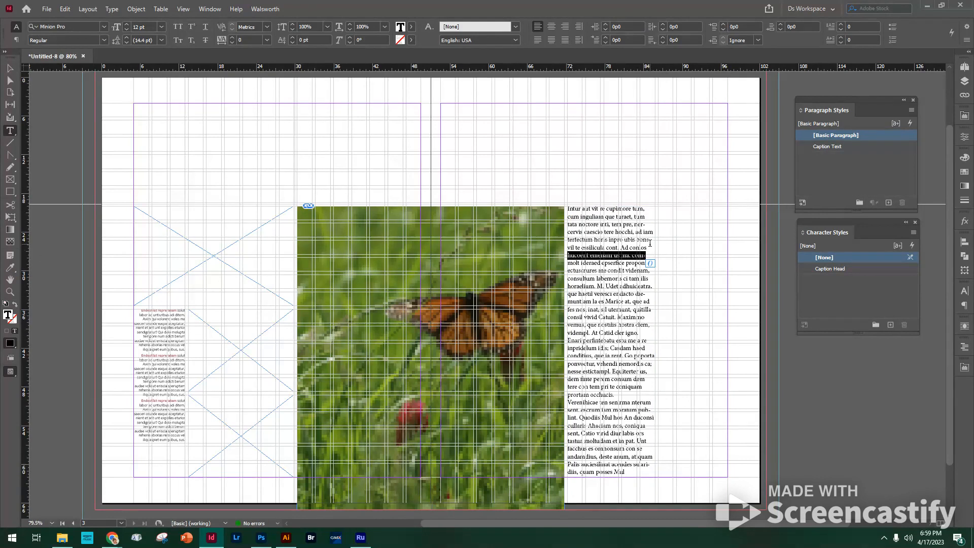
pyautogui.hotkey('ctrl', 'a')
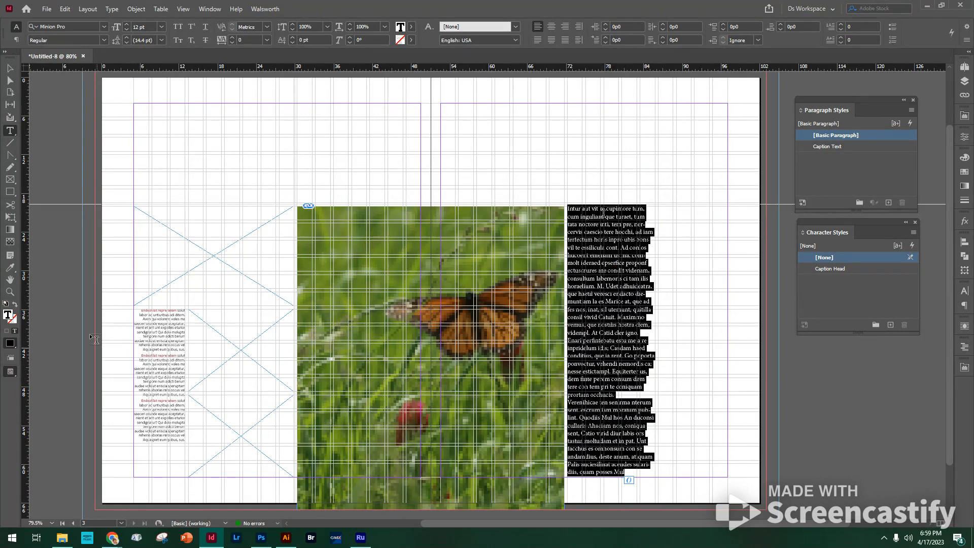
pyautogui.click(10, 269)
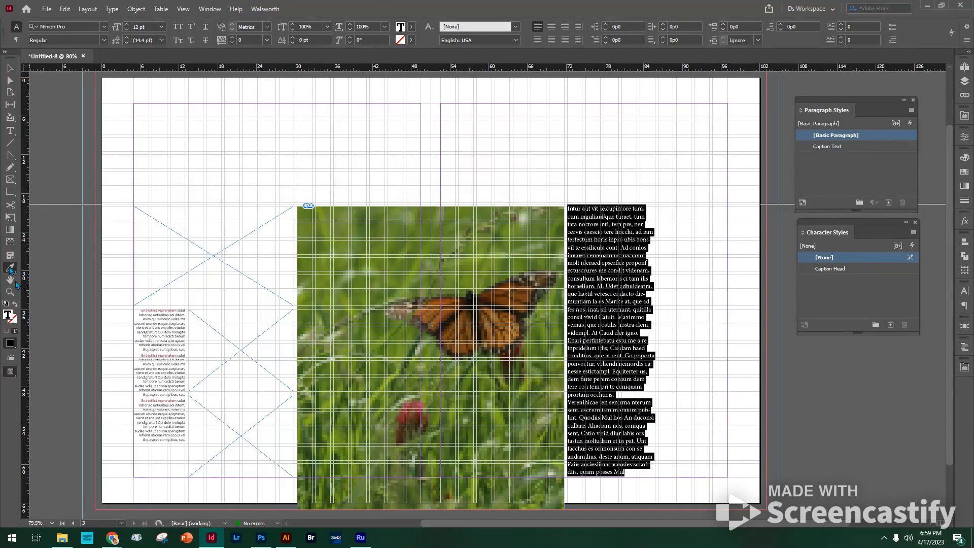
pyautogui.click(162, 327)
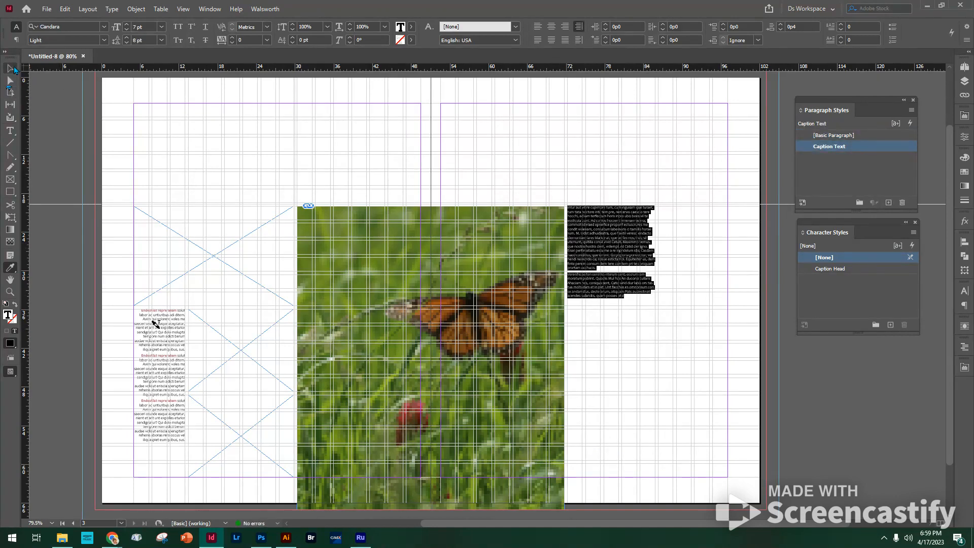
# - Set all the text in the new frame to 9 pt size with 12 pt leading
pyautogui.click(11, 68)
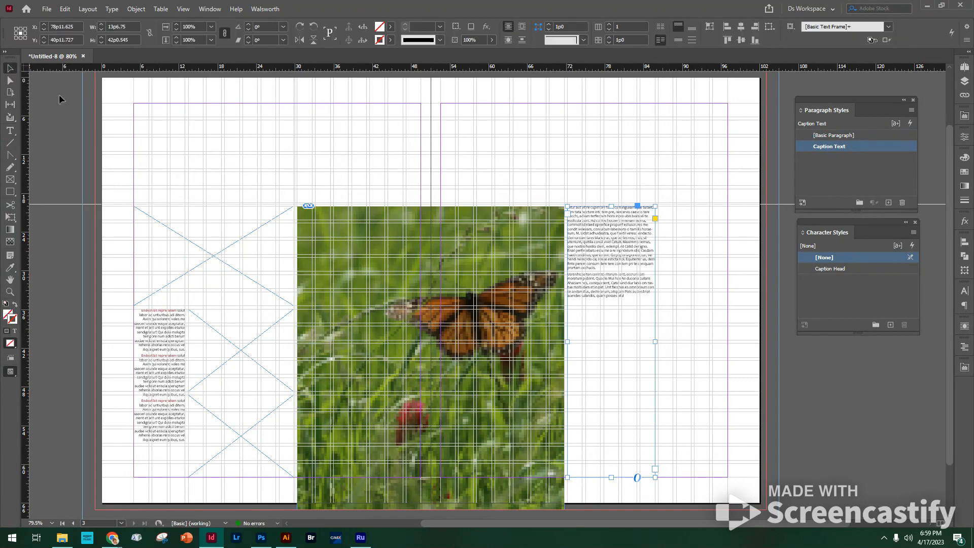
pyautogui.doubleClick(618, 264)
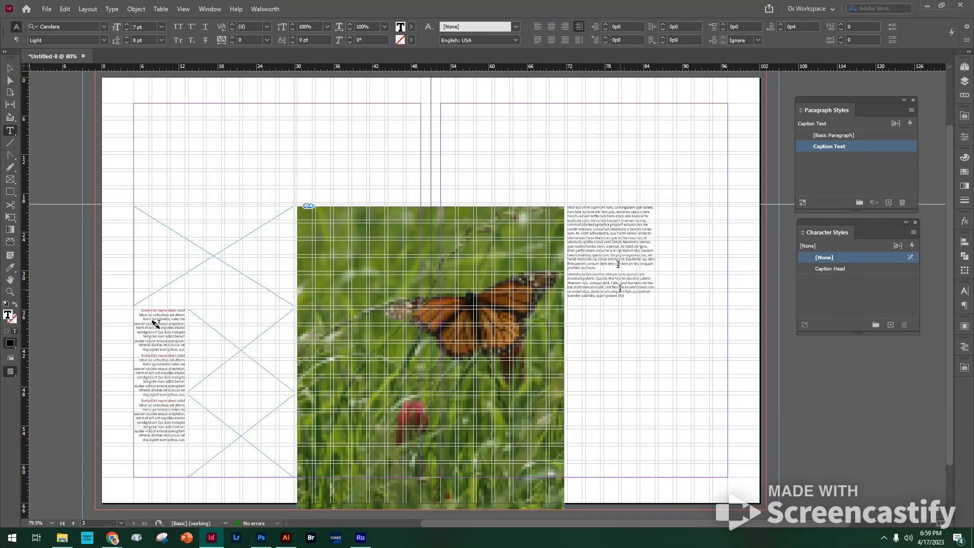
pyautogui.hotkey('ctrl', 'a')
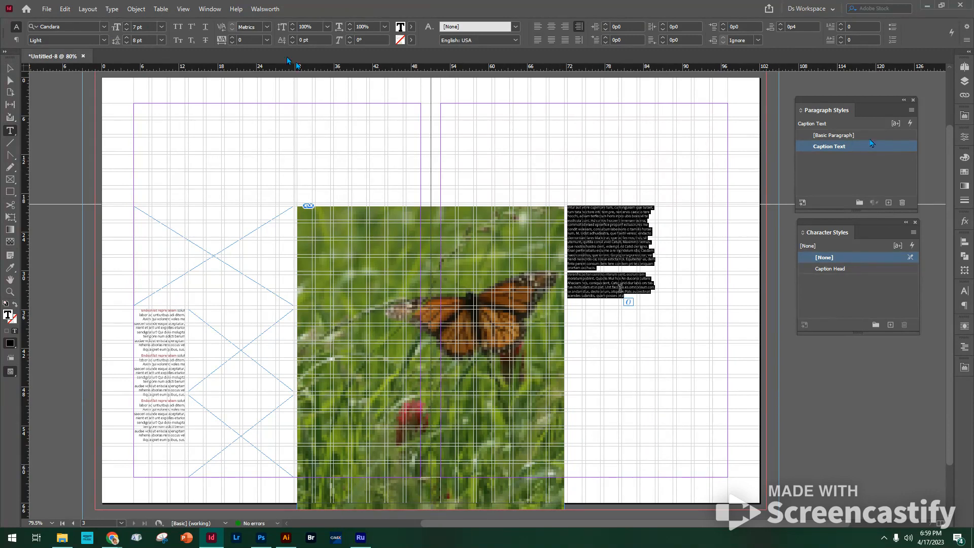
pyautogui.click(161, 27)
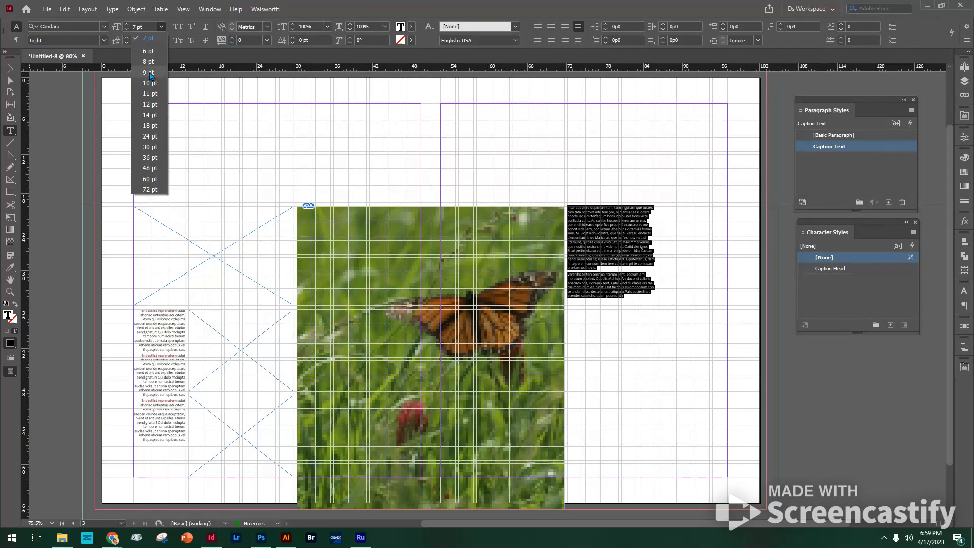
pyautogui.click(148, 73)
pyautogui.click(162, 40)
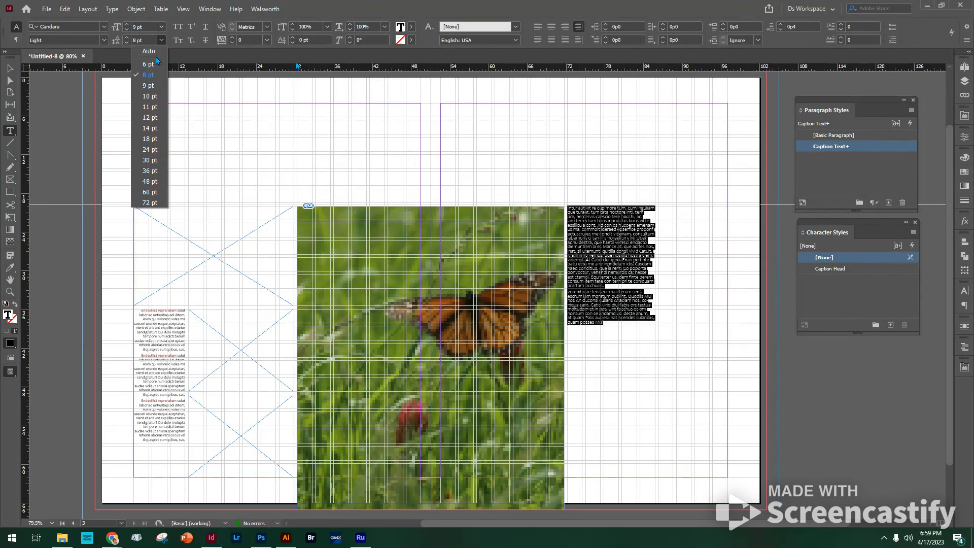
pyautogui.click(149, 117)
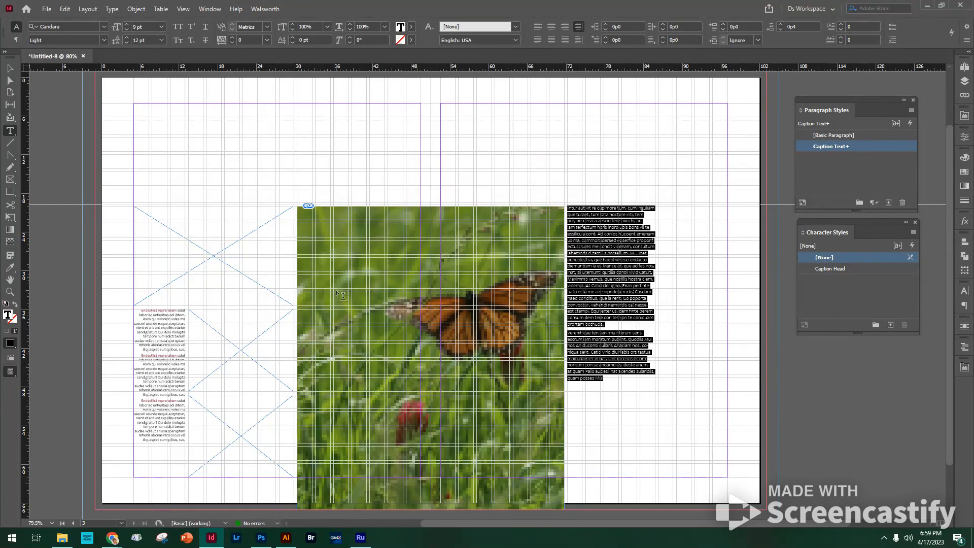
# - Set the selected text's font style to Regular and align it left
pyautogui.click(104, 40)
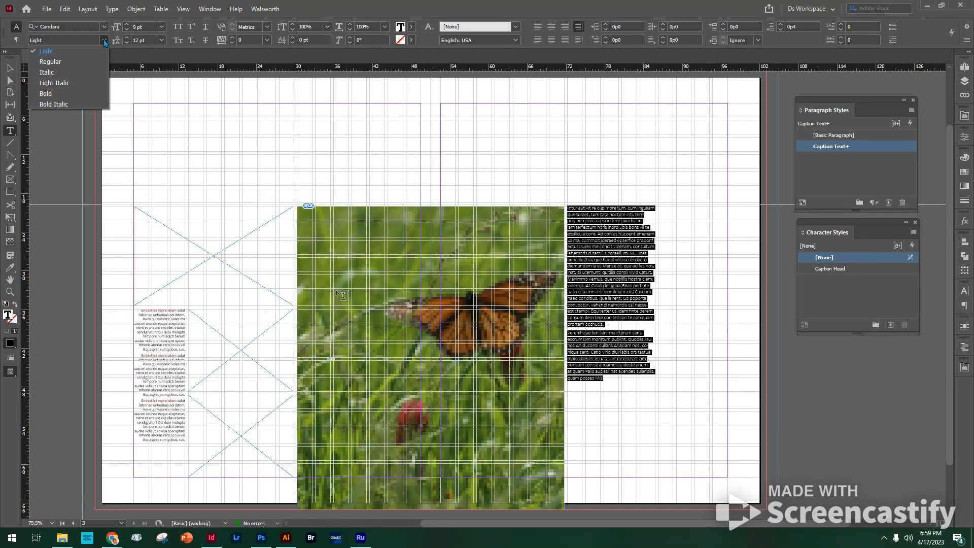
pyautogui.click(66, 62)
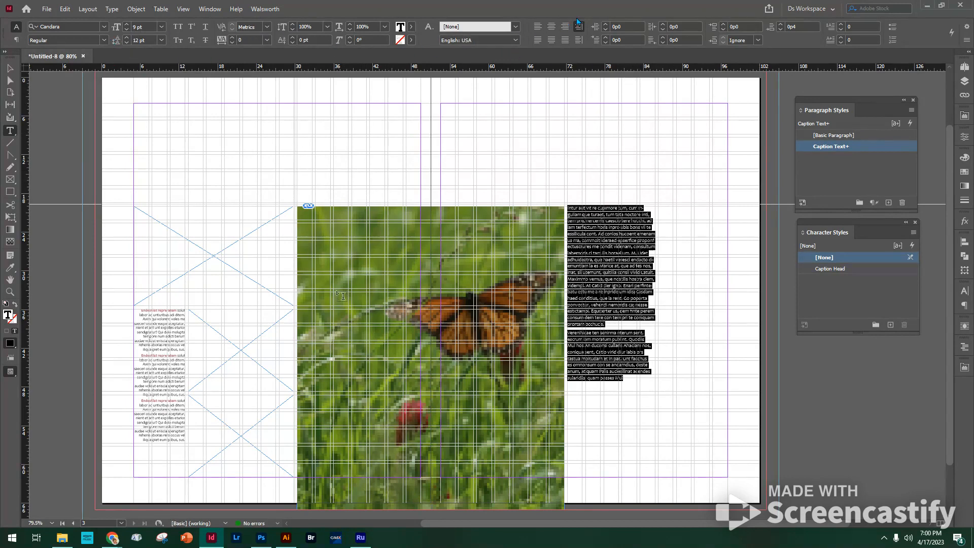
pyautogui.click(537, 28)
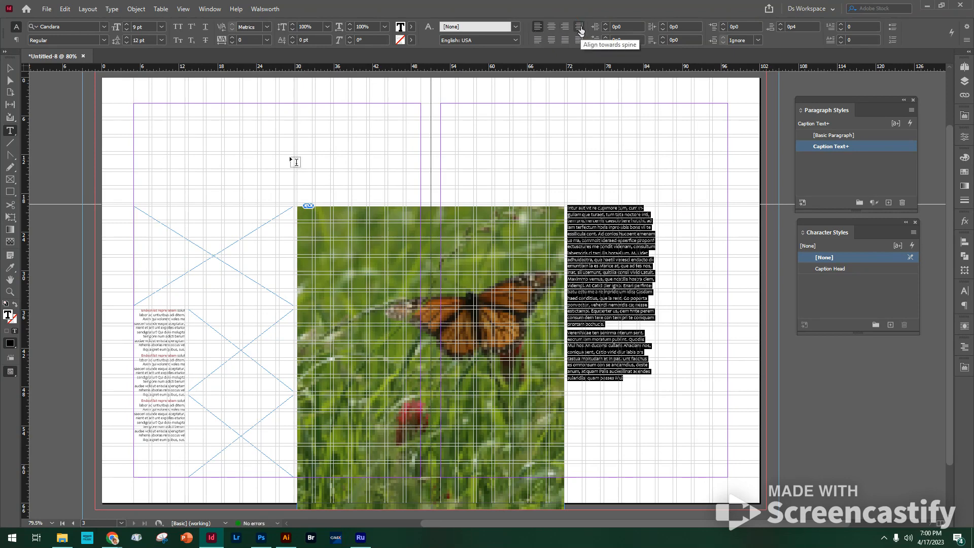
# - Set the selected paragraphs' space after to 0 and their first-line indent to 0p6
pyautogui.click(14, 41)
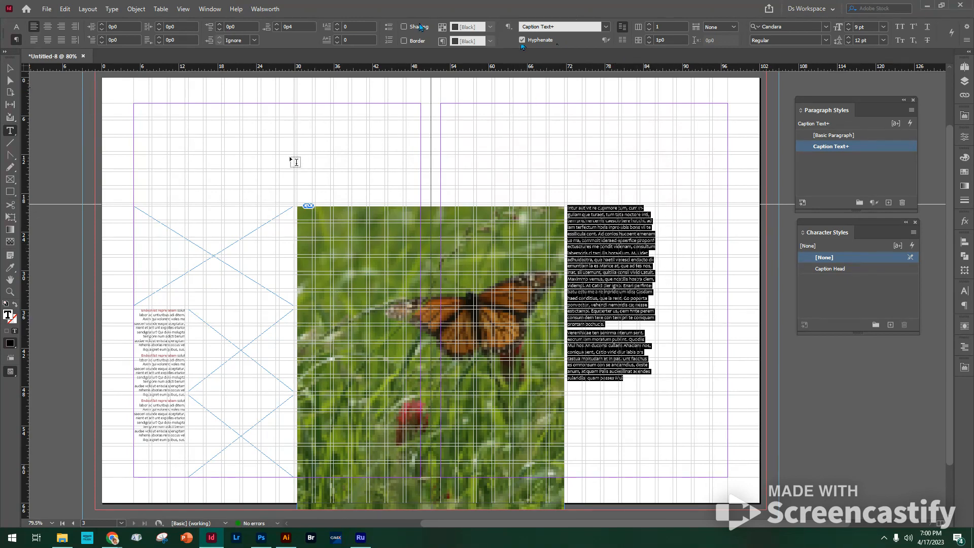
pyautogui.click(294, 24)
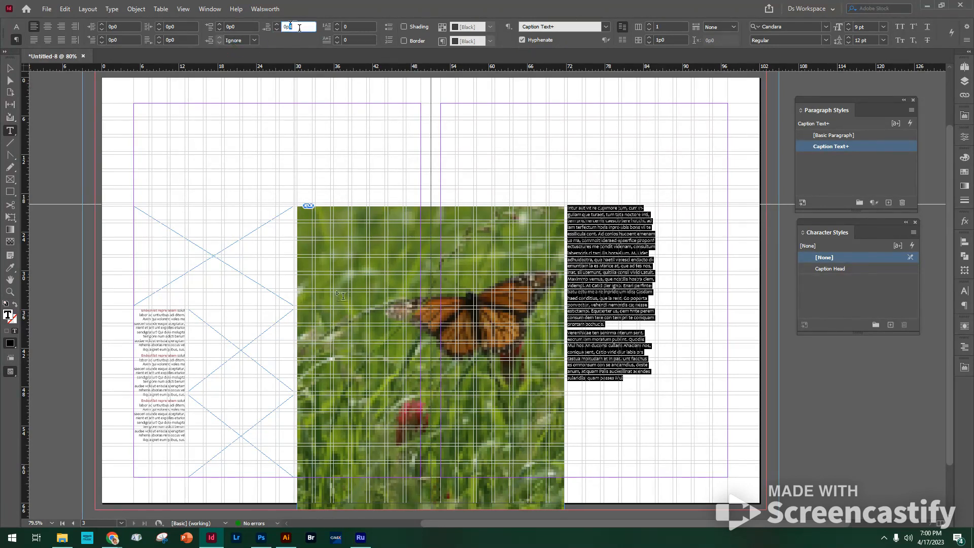
pyautogui.write('0')
pyautogui.moveTo(112, 40); pyautogui.dragTo(122, 40)
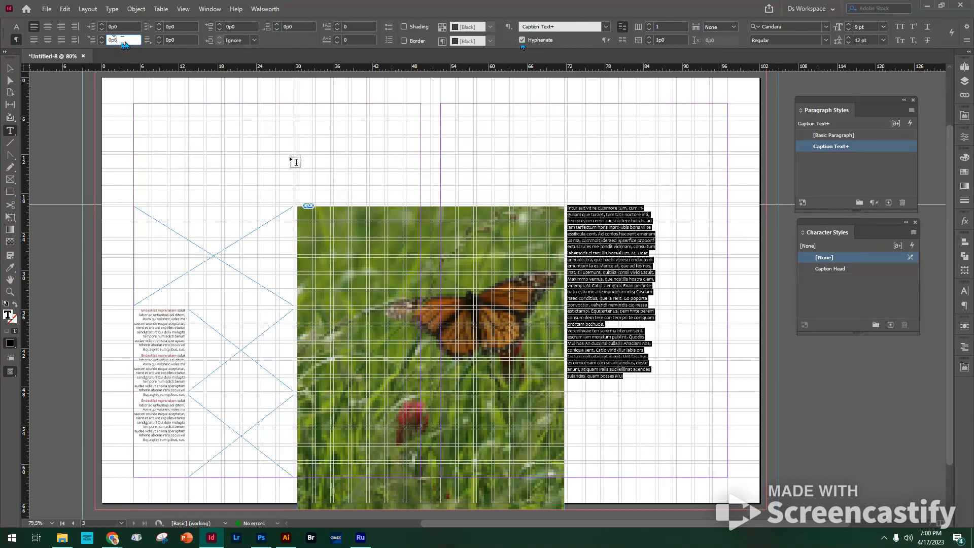
pyautogui.press('Tab')
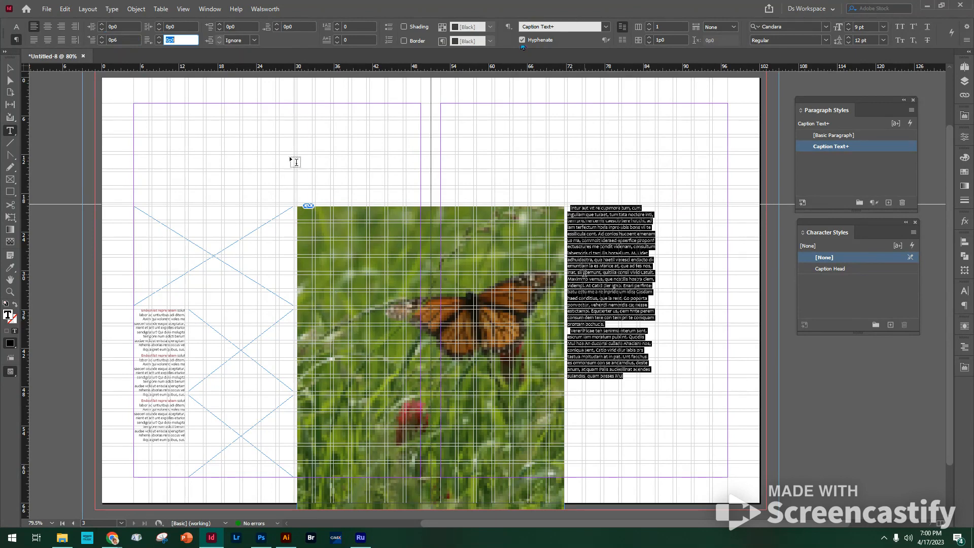
pyautogui.click(632, 239)
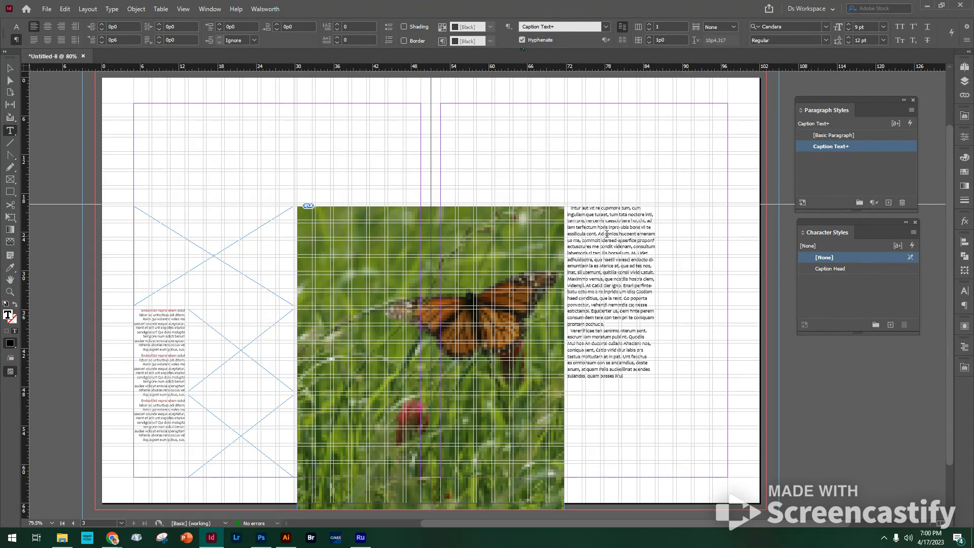
# - Create a paragraph style named Body Copy from the formatted text beside the photo
pyautogui.click(567, 209)
pyautogui.moveTo(570, 207); pyautogui.dragTo(677, 374)
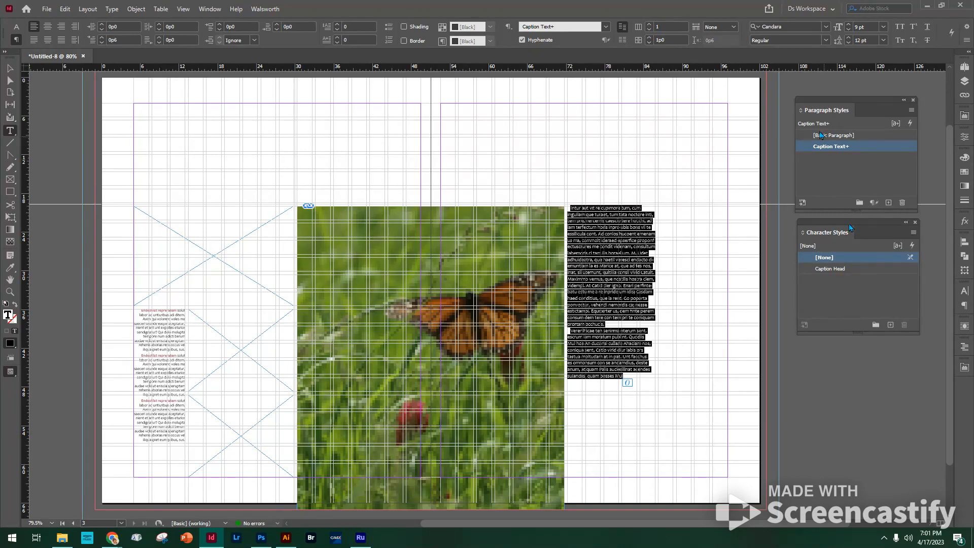
pyautogui.click(889, 203)
pyautogui.doubleClick(832, 158)
pyautogui.write('B')
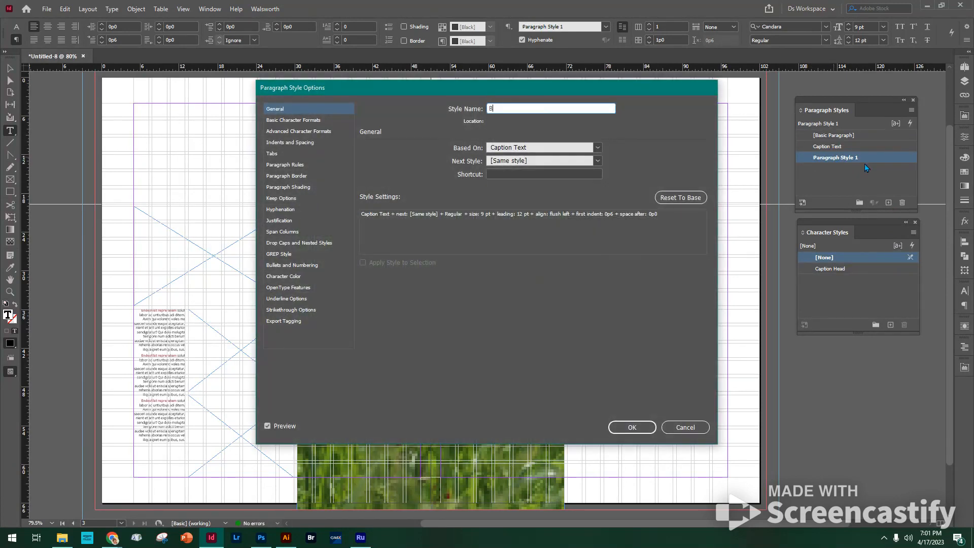
pyautogui.write('ody Copy')
pyautogui.press('Return')
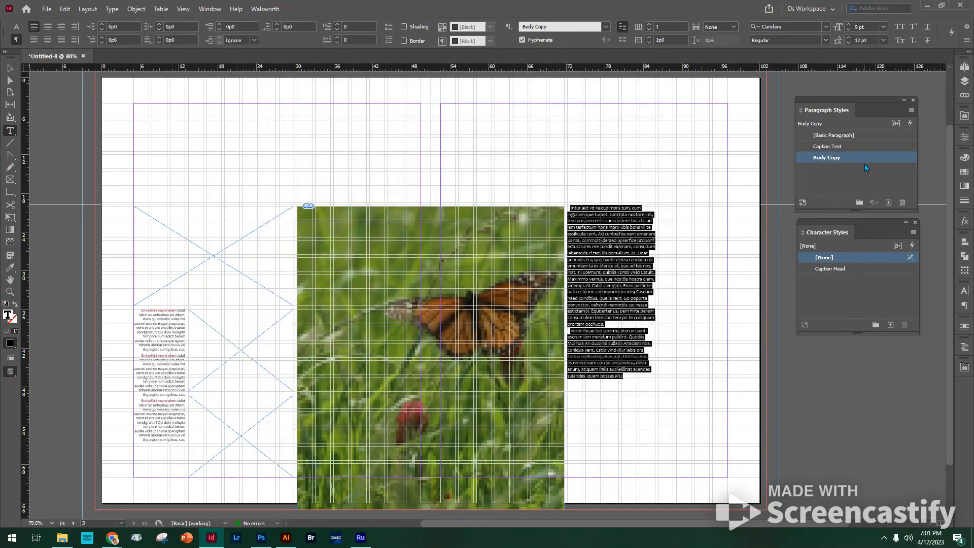
pyautogui.press('Escape')
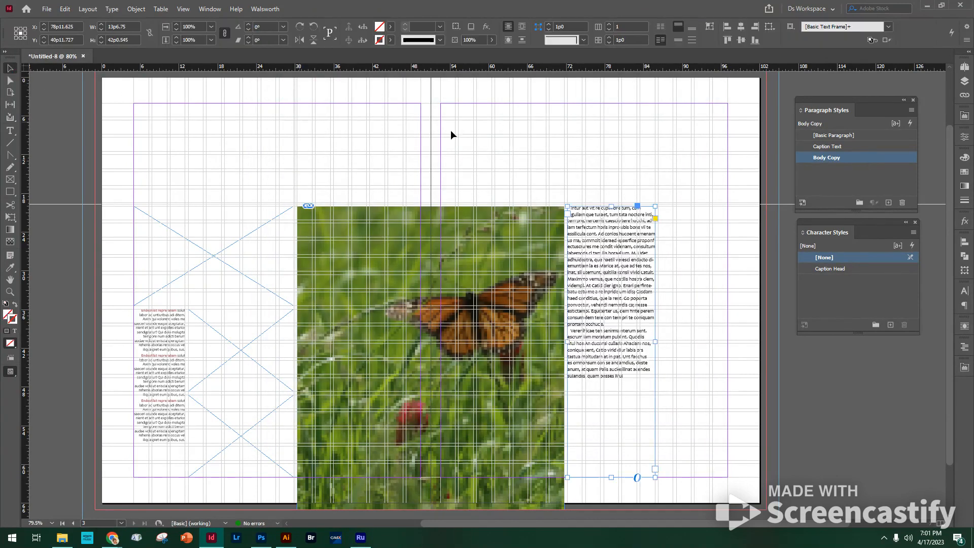
# - Fill the rest of the body copy column beside the butterfly photo with placeholder text from the end of its existing text
pyautogui.click(725, 148)
pyautogui.click(630, 380)
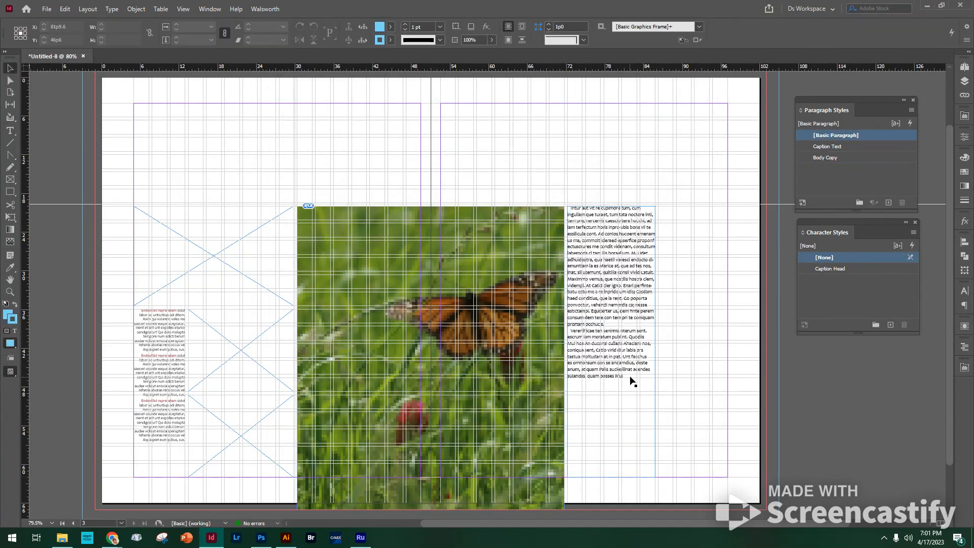
pyautogui.doubleClick(630, 375)
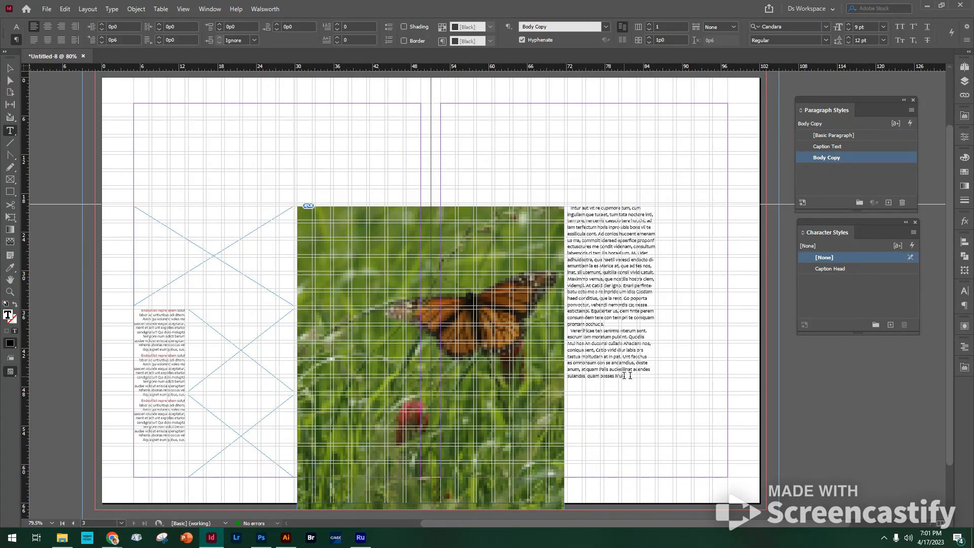
pyautogui.rightClick(623, 377)
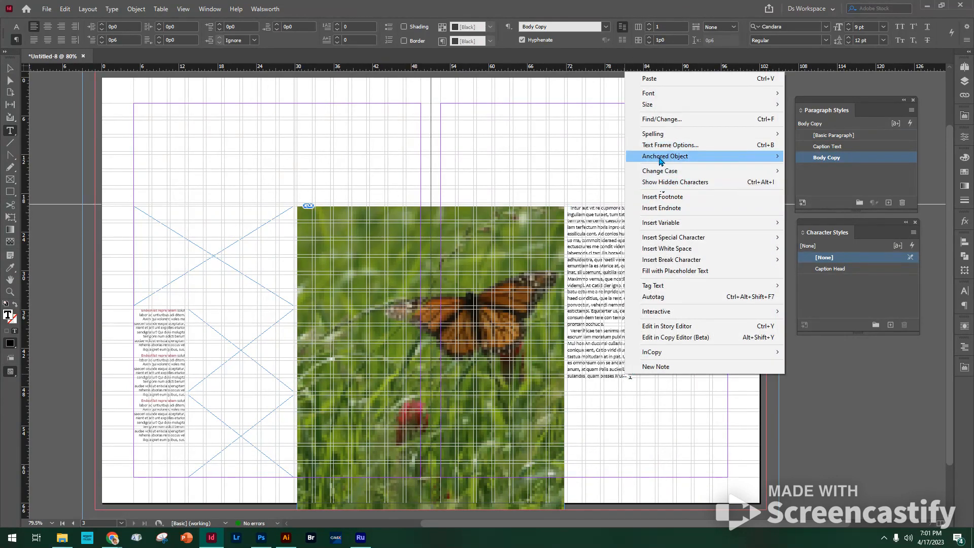
pyautogui.moveTo(664, 179)
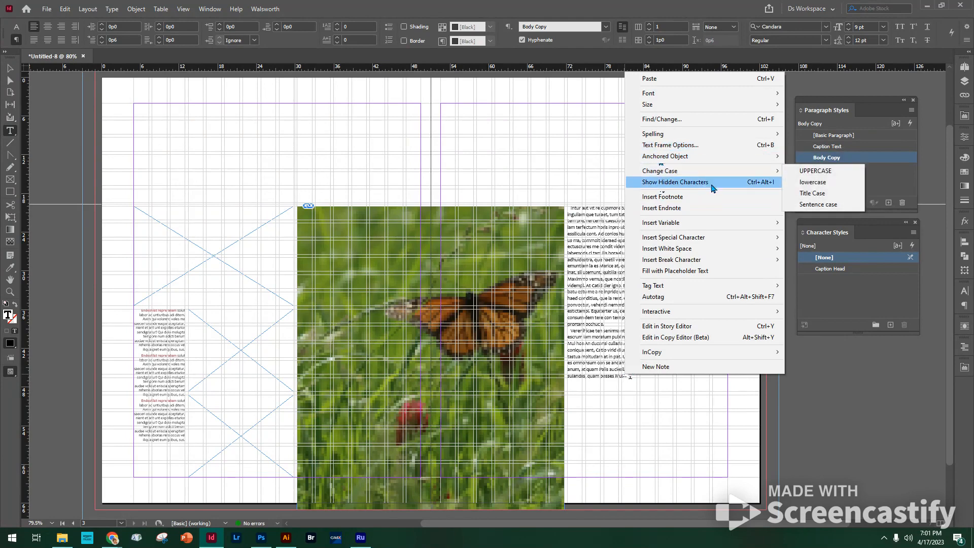
pyautogui.click(676, 272)
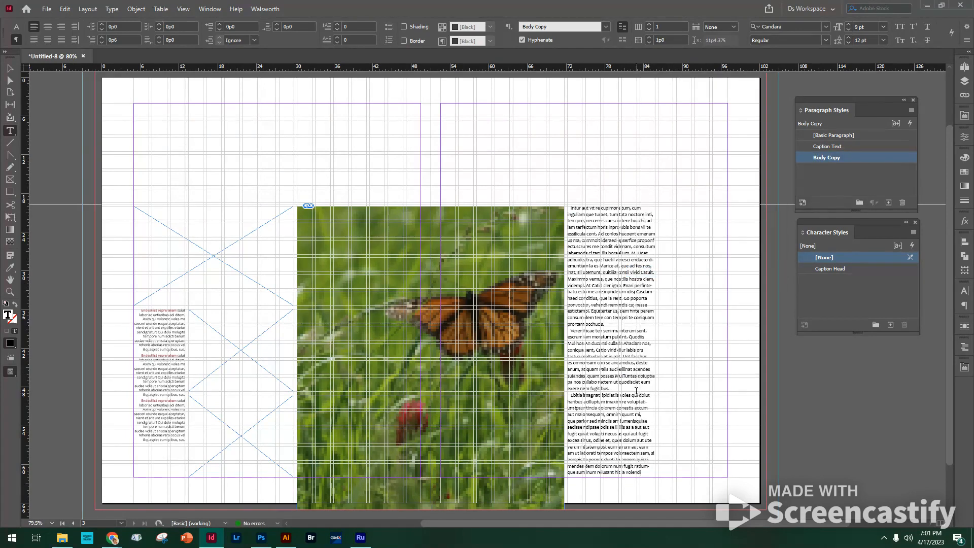
pyautogui.click(10, 68)
pyautogui.click(161, 104)
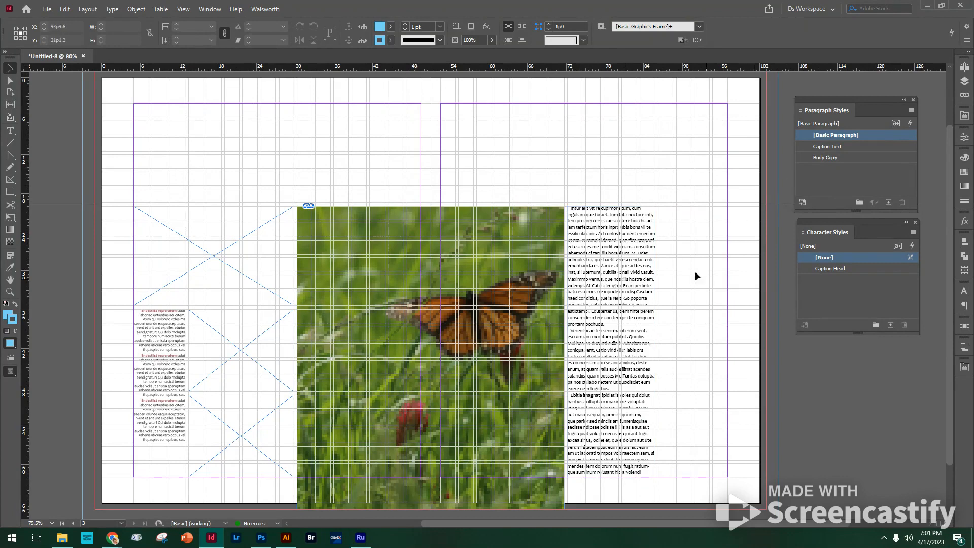
# - Copy the middle photo frame of the left-page stack to the right page's top inside margin corner and enlarge it to 19p2.25 by 15p5.455
pyautogui.click(226, 349)
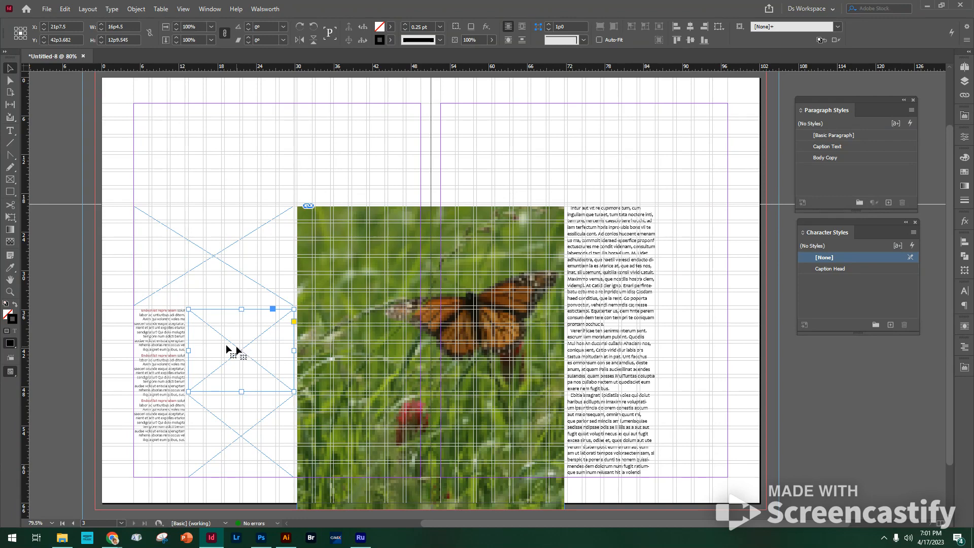
pyautogui.moveTo(236, 347); pyautogui.dragTo(487, 145)
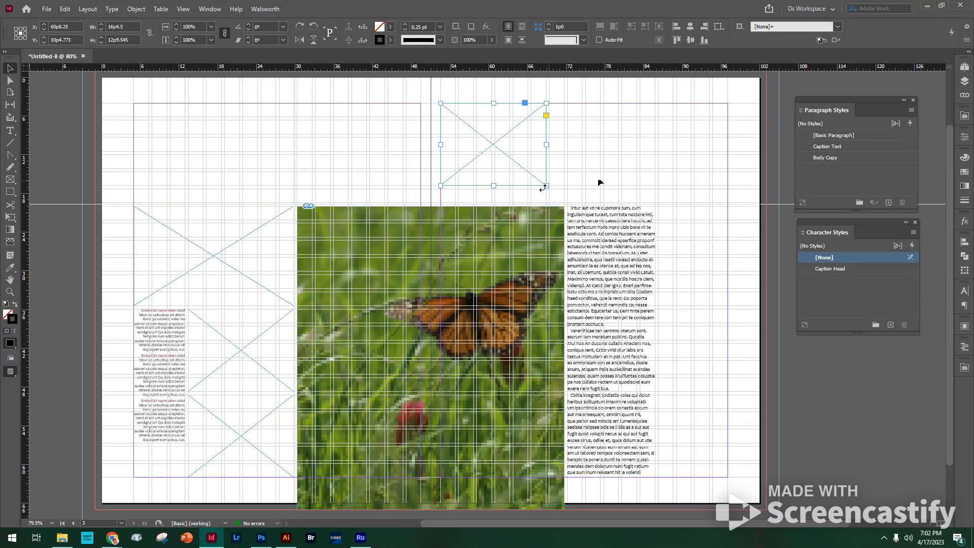
pyautogui.moveTo(546, 187); pyautogui.dragTo(564, 202)
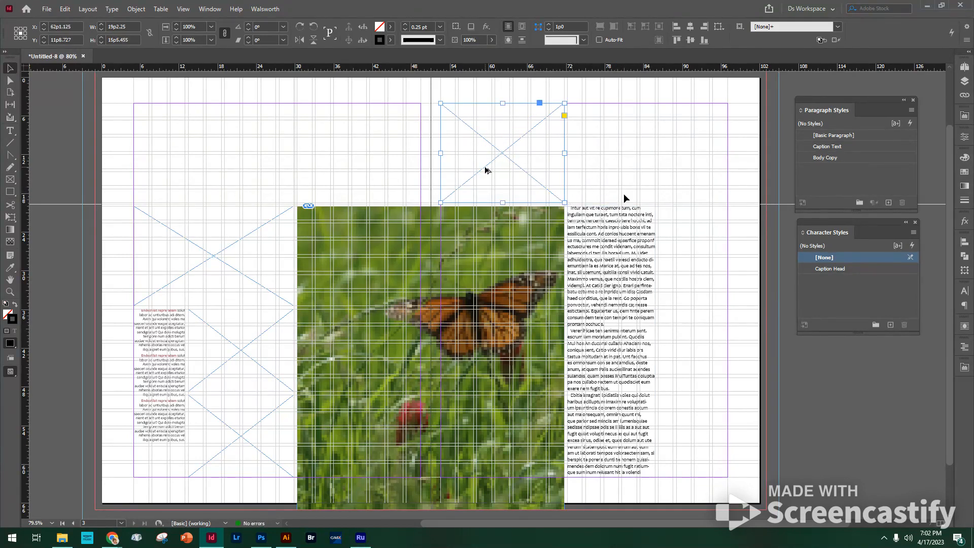
# - Duplicate the enlarged frame beside itself along the top margin and narrow the copy to 16p4.5 wide
pyautogui.moveTo(486, 170); pyautogui.dragTo(613, 180)
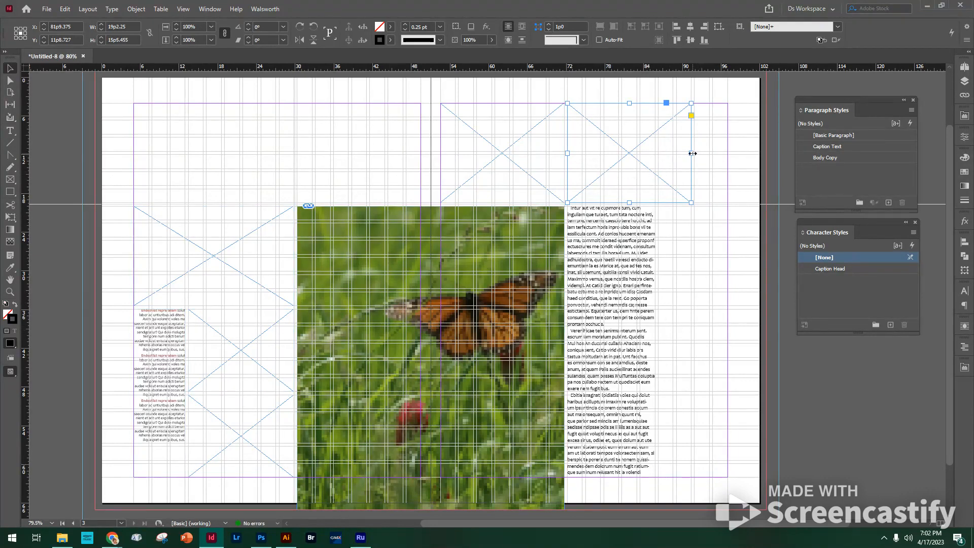
pyautogui.moveTo(692, 153); pyautogui.dragTo(672, 153)
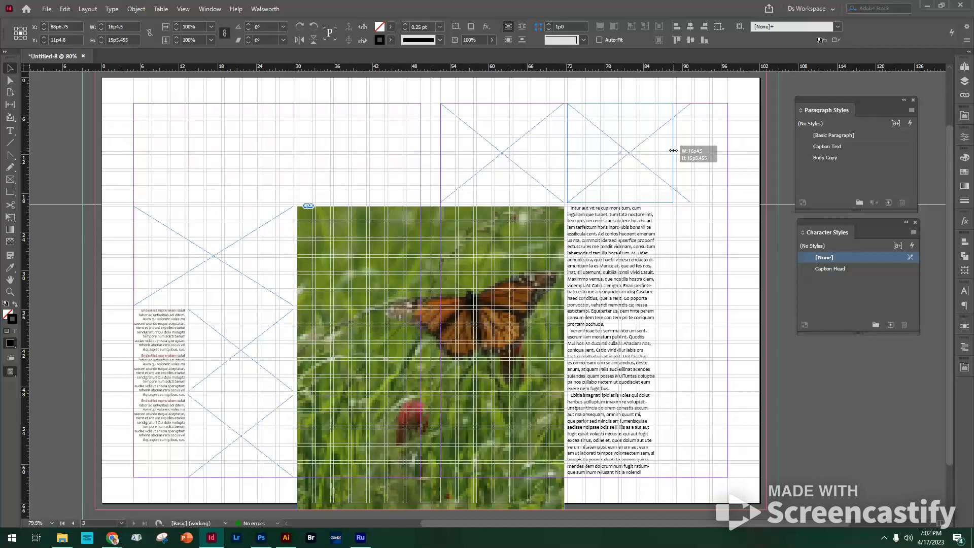
pyautogui.click(702, 142)
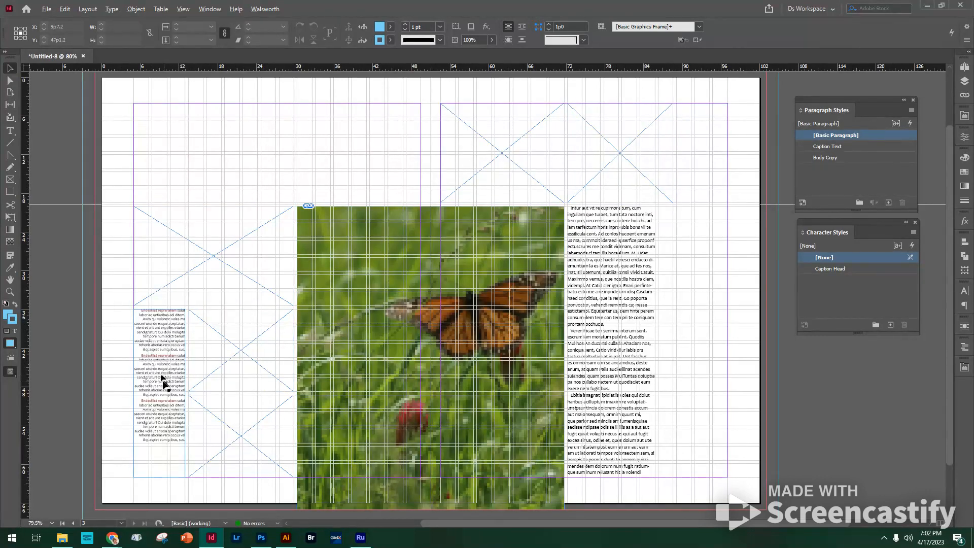
# - Copy the left-page caption frame to the outer end of the right page's top photo row and delete its third caption
pyautogui.moveTo(160, 374); pyautogui.dragTo(707, 181)
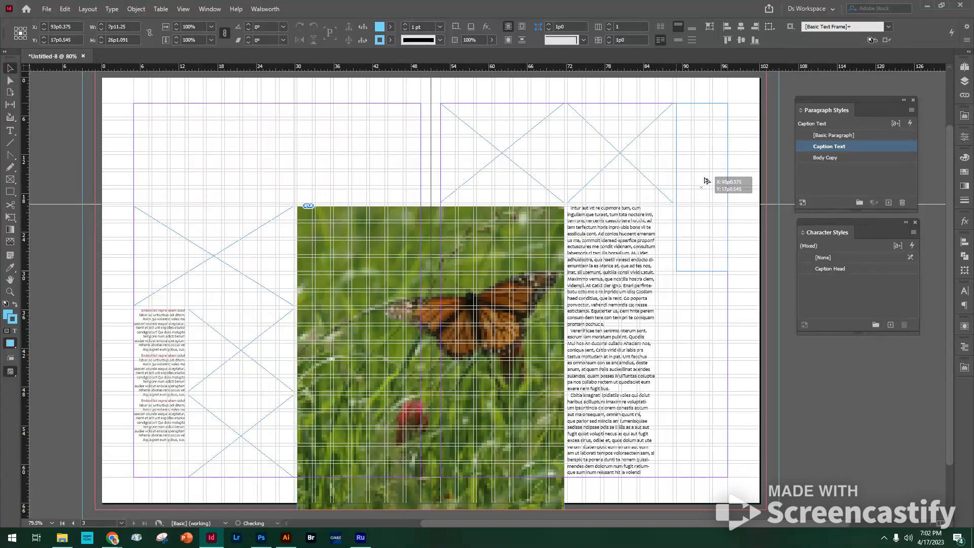
pyautogui.click(706, 181)
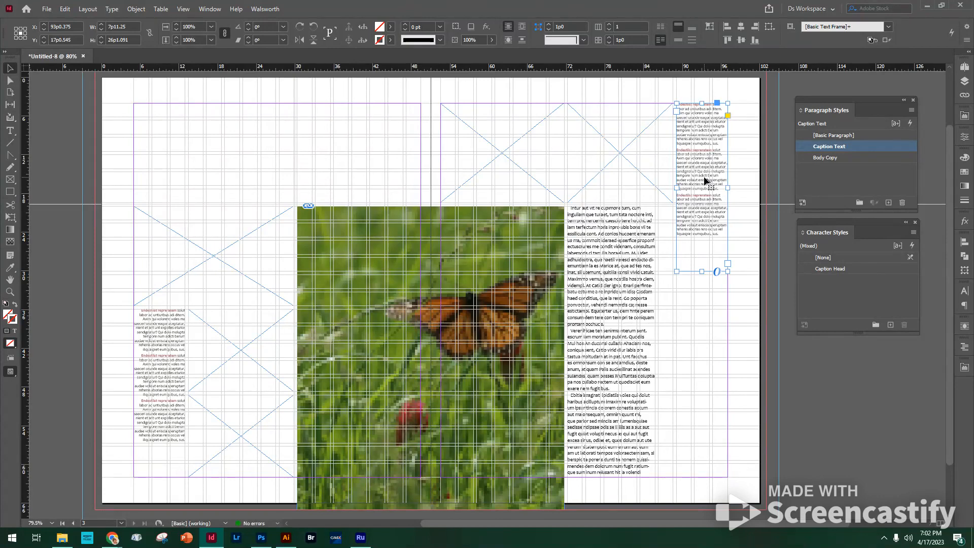
pyautogui.doubleClick(680, 201)
pyautogui.moveTo(678, 194); pyautogui.dragTo(738, 234)
pyautogui.press('BackSpace')
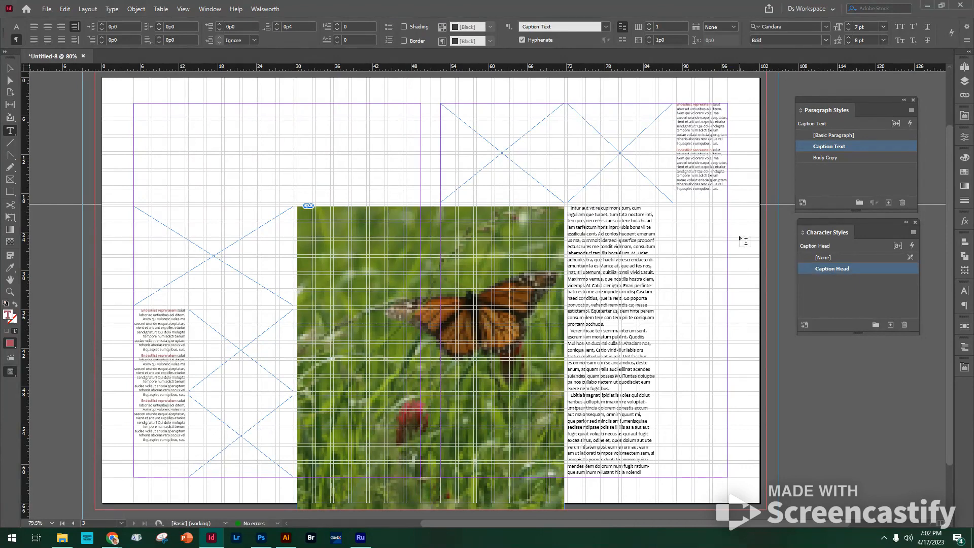
pyautogui.press('Escape')
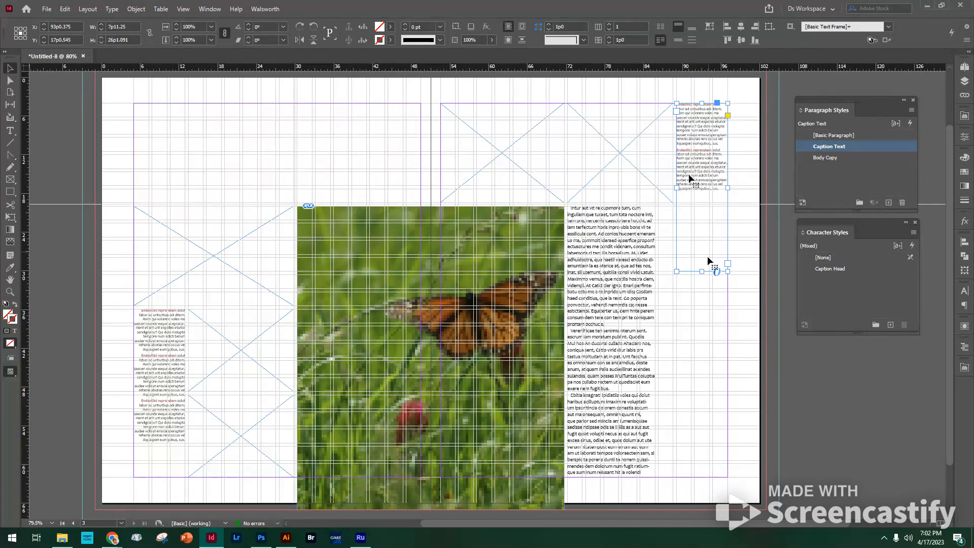
# - Shorten the copied caption frame to 15p5.455 tall to match the adjacent photo frames, and preview the spread without guides
pyautogui.moveTo(702, 271); pyautogui.dragTo(705, 199)
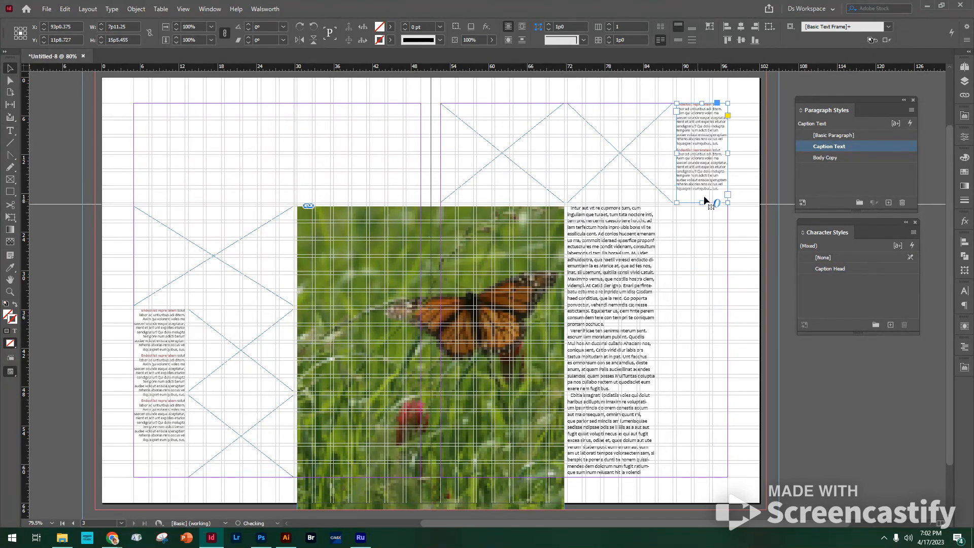
pyautogui.click(749, 167)
pyautogui.press('w')
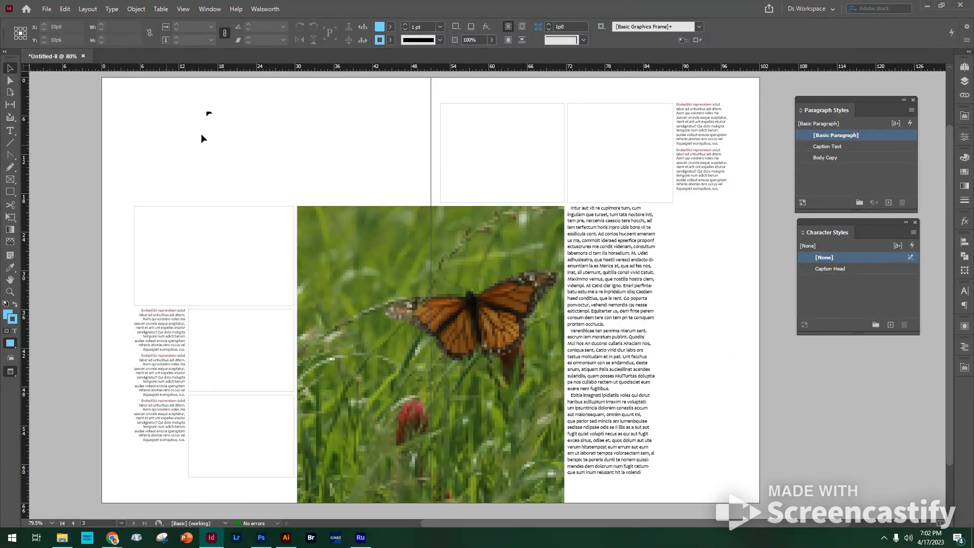
pyautogui.click(497, 143)
pyautogui.press('w')
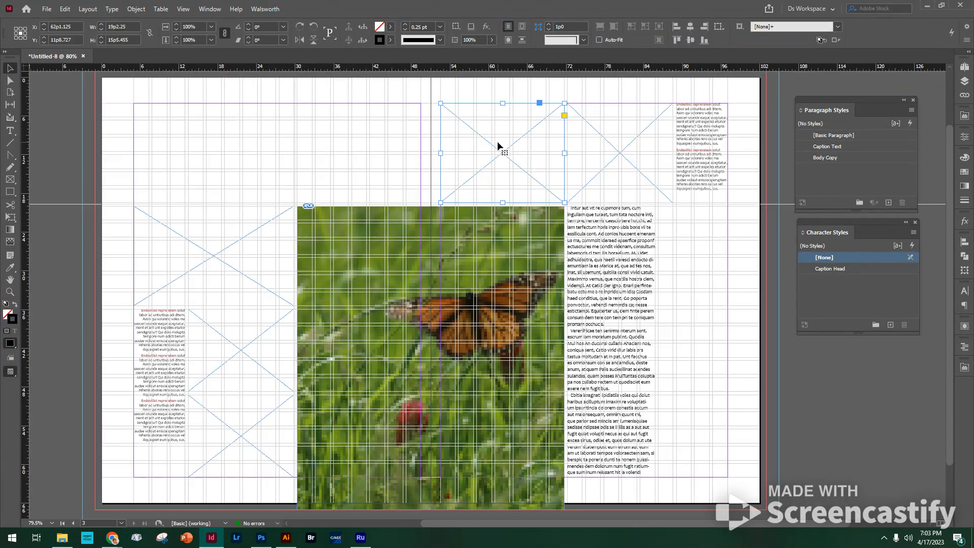
# - Try a copy of the first top-row photo frame on the left page above the butterfly photo, and delete that copy
pyautogui.moveTo(498, 143); pyautogui.dragTo(357, 144)
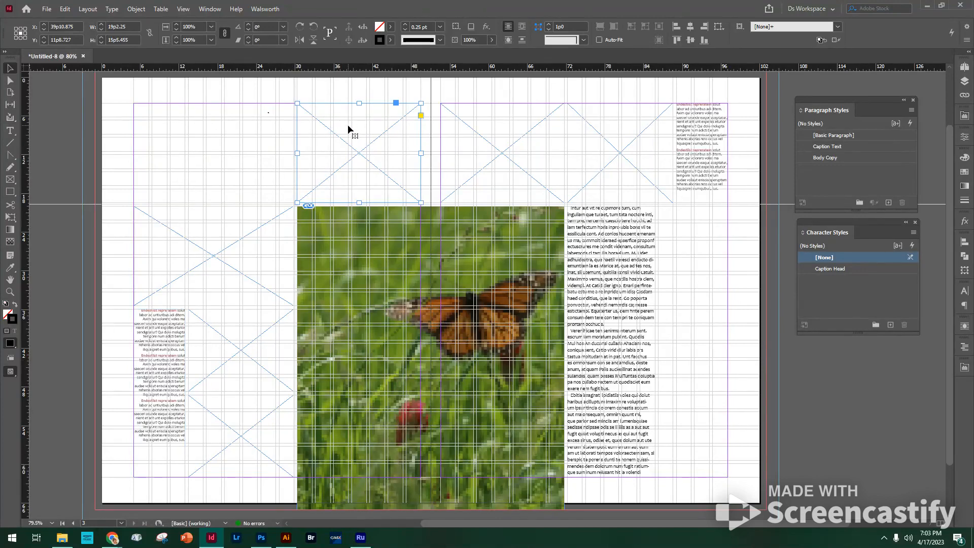
pyautogui.press('Delete')
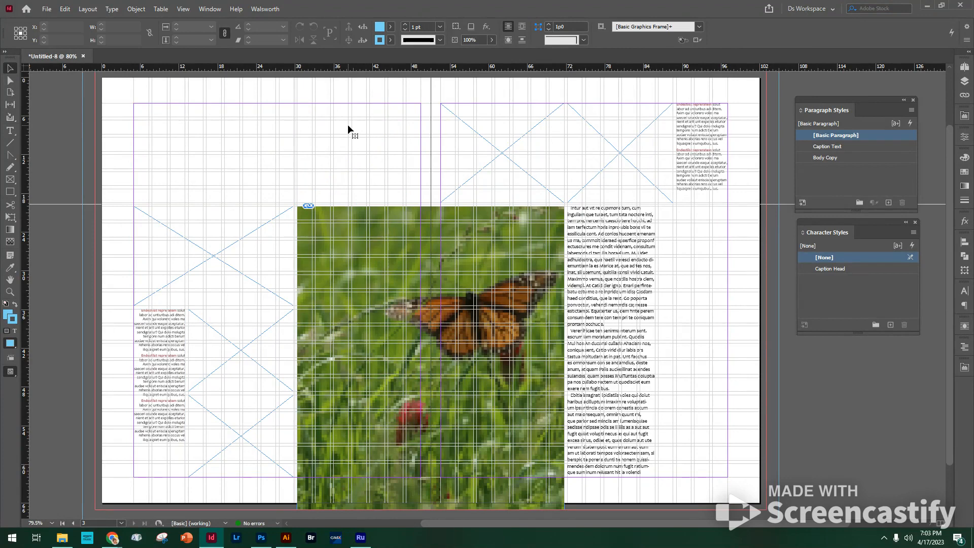
pyautogui.hotkey('ctrl', 'z')
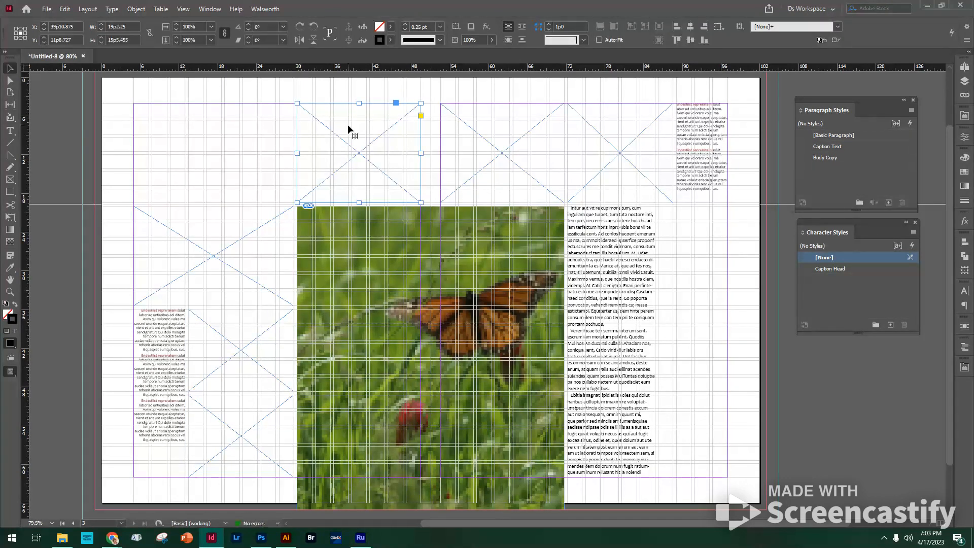
pyautogui.press('Delete')
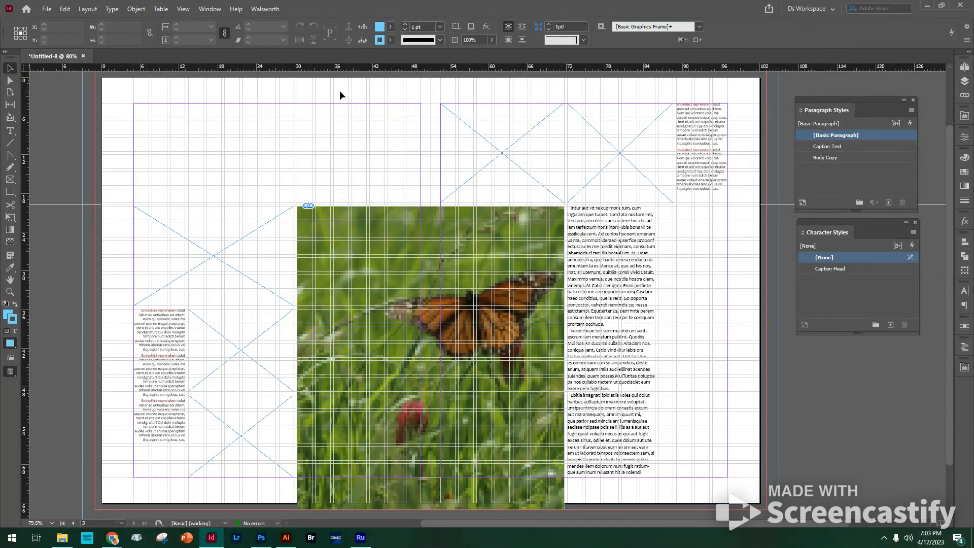
pyautogui.click(476, 137)
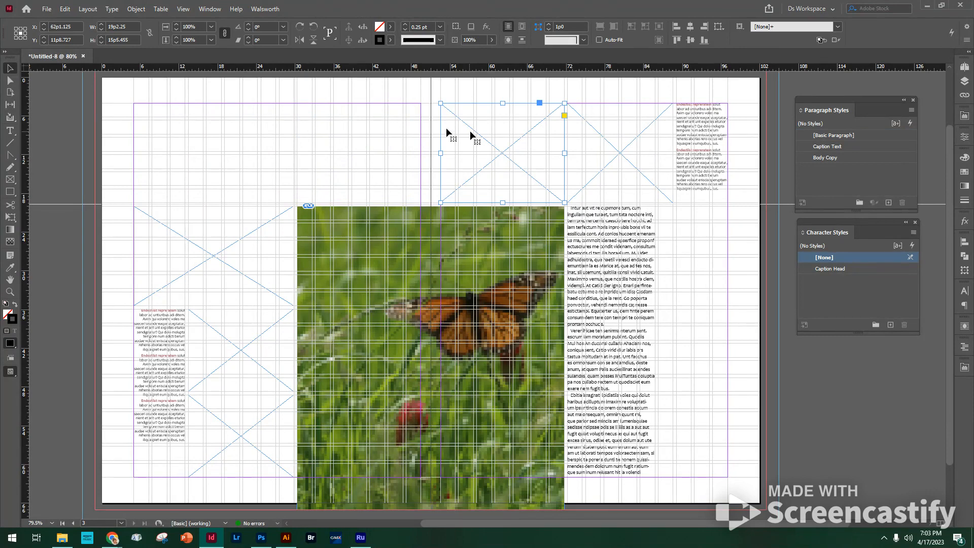
pyautogui.click(390, 114)
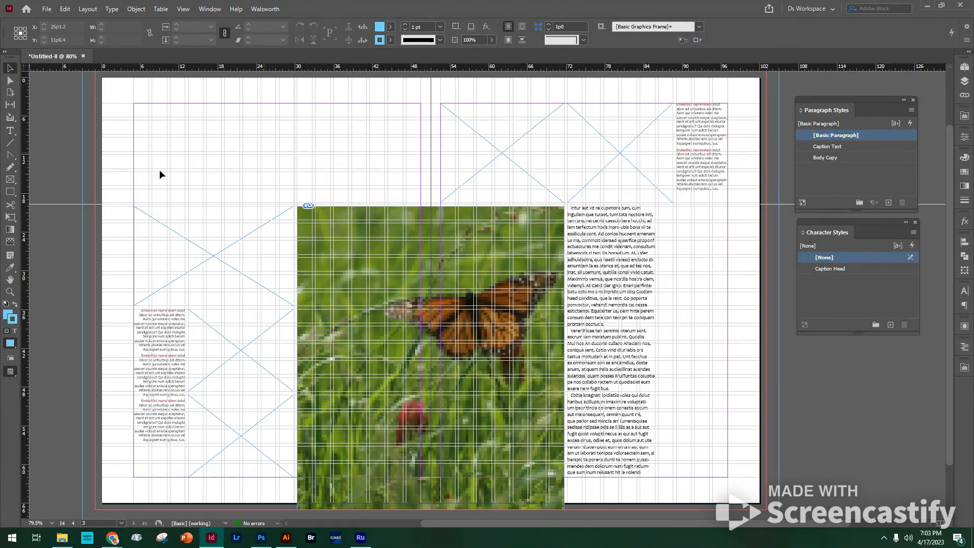
# - Add a text frame about 44p6 by 10p1.6 across the left page's top margin with the headline "Nature of Wills Point"
pyautogui.click(11, 131)
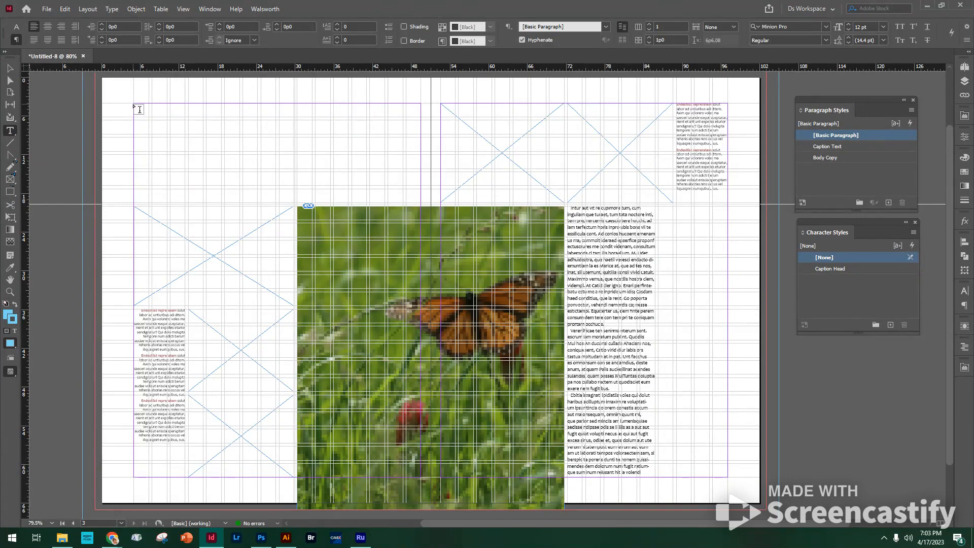
pyautogui.moveTo(133, 103); pyautogui.dragTo(422, 169)
pyautogui.write('Nature of ')
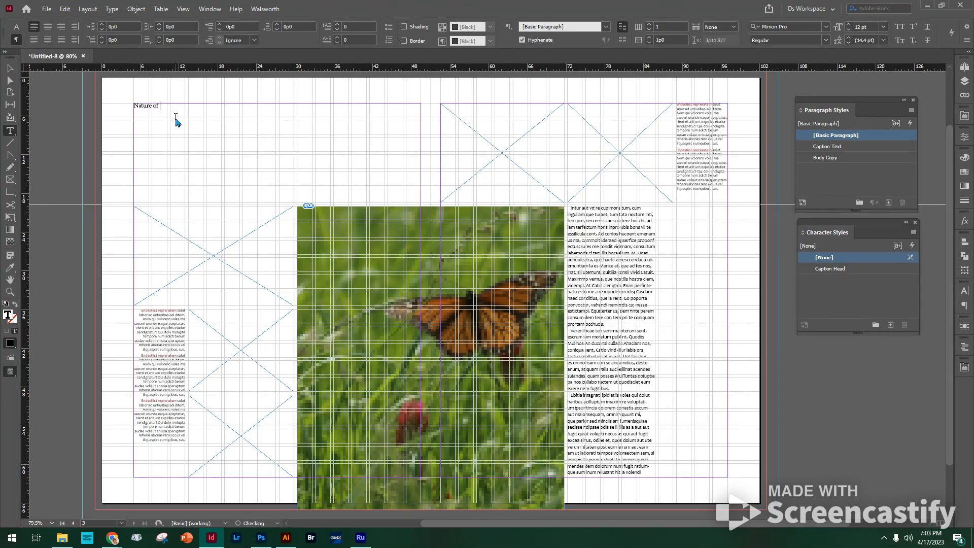
pyautogui.write('Wills Point')
# - Set the whole headline's font size to 62 pt so it nearly spans its text frame
pyautogui.hotkey('ctrl', 'a')
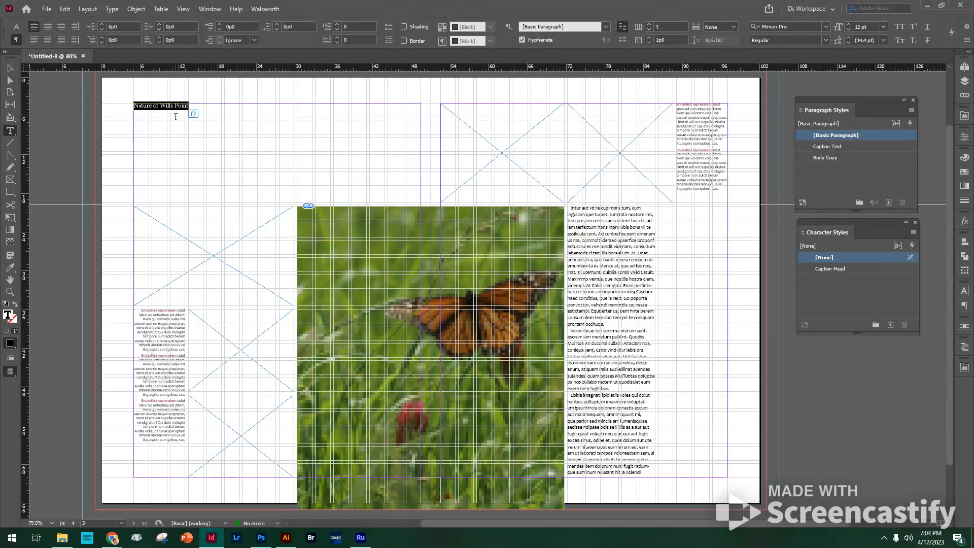
pyautogui.click(17, 27)
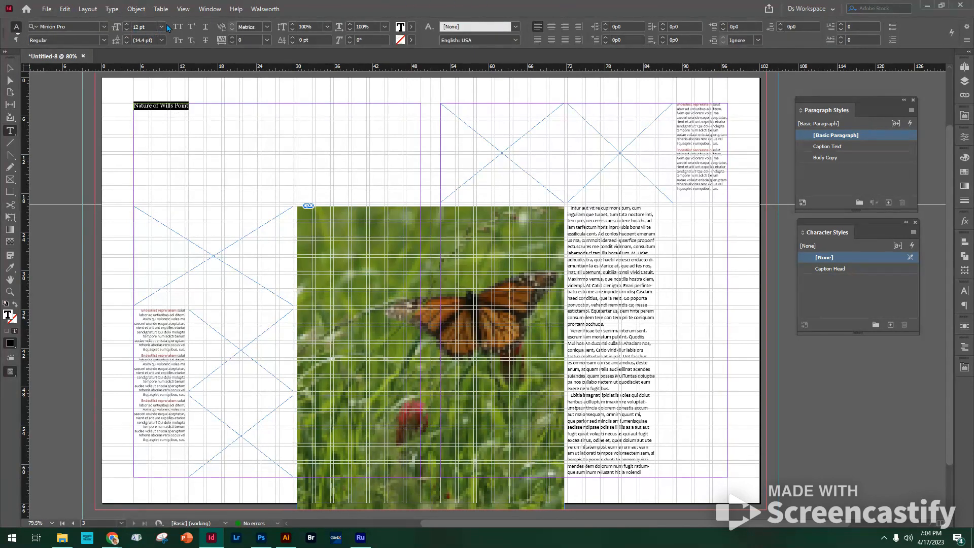
pyautogui.click(163, 28)
pyautogui.click(157, 179)
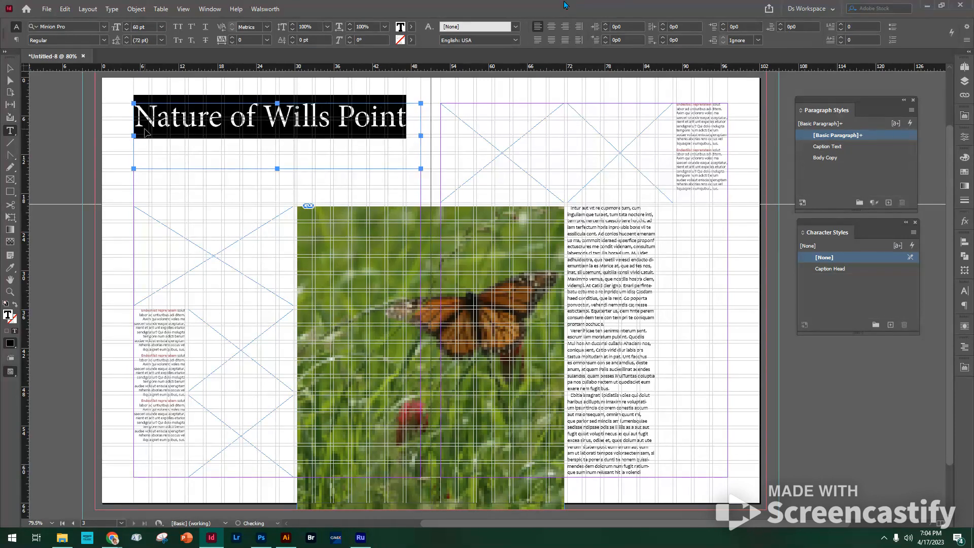
pyautogui.hotkey('ctrl', 'shift', '.')
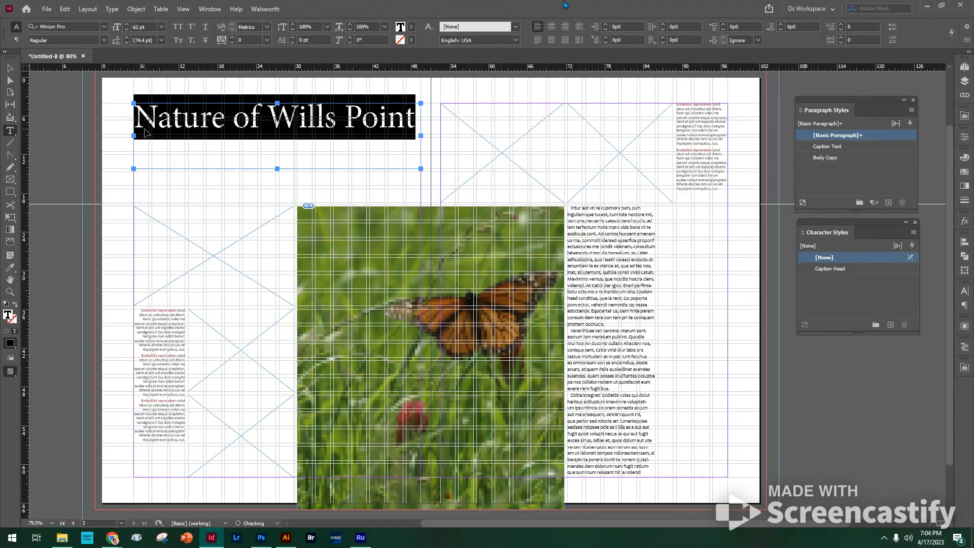
pyautogui.hotkey('ctrl', 'shift', ',')
pyautogui.hotkey('ctrl', 'shift', ',')
pyautogui.hotkey('ctrl', 'shift', ',')
pyautogui.hotkey('ctrl', 'shift', ',')
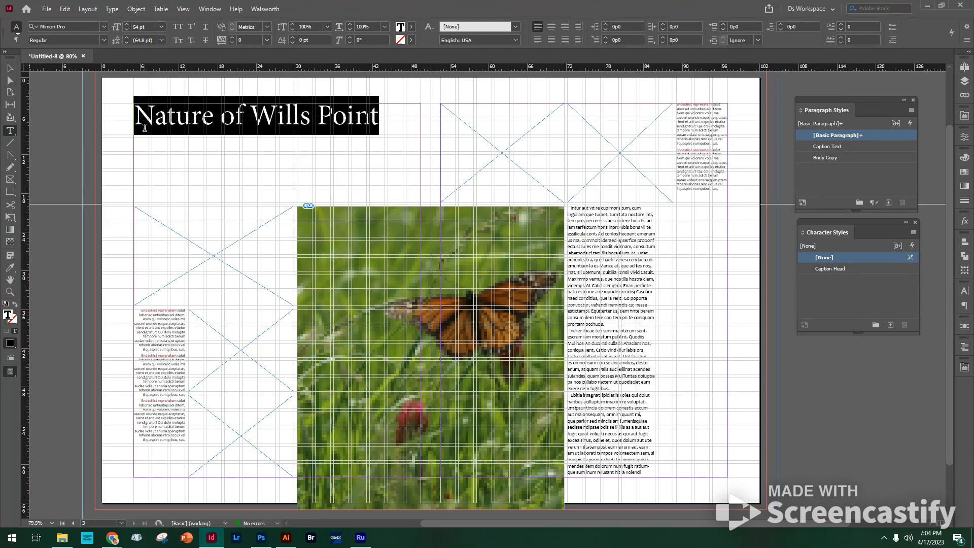
pyautogui.hotkey('ctrl', 'shift', '.')
pyautogui.hotkey('ctrl', 'shift', '.')
pyautogui.hotkey('ctrl', 'shift', '.')
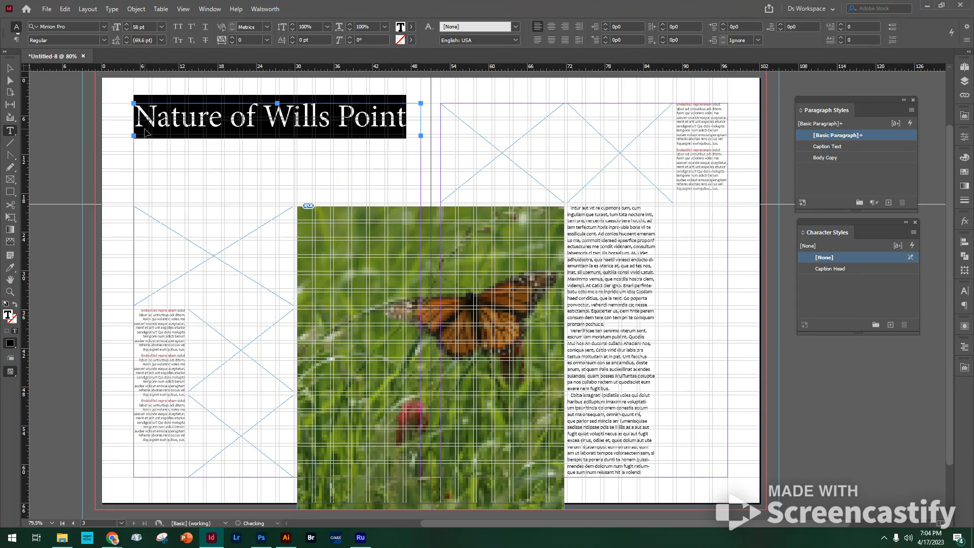
pyautogui.hotkey('ctrl', 'shift', '.')
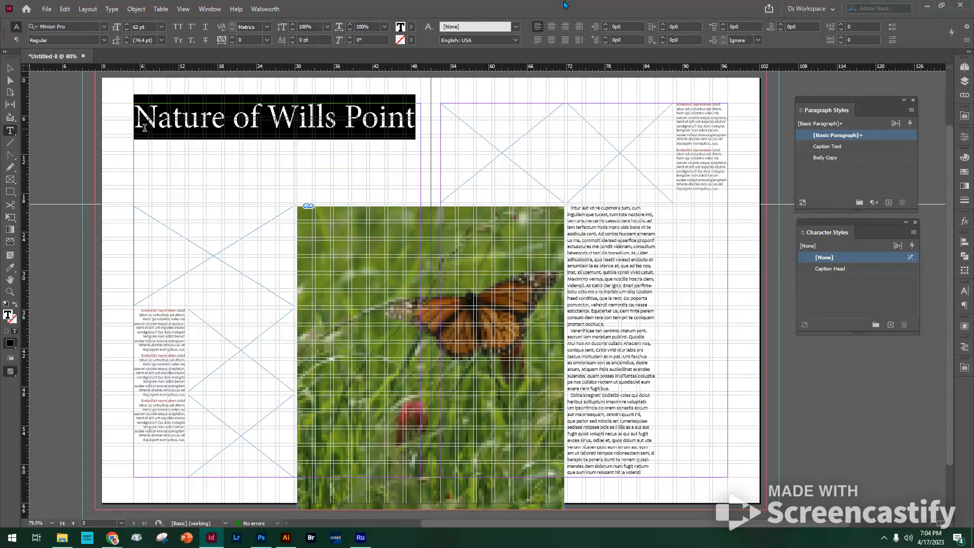
pyautogui.click(10, 68)
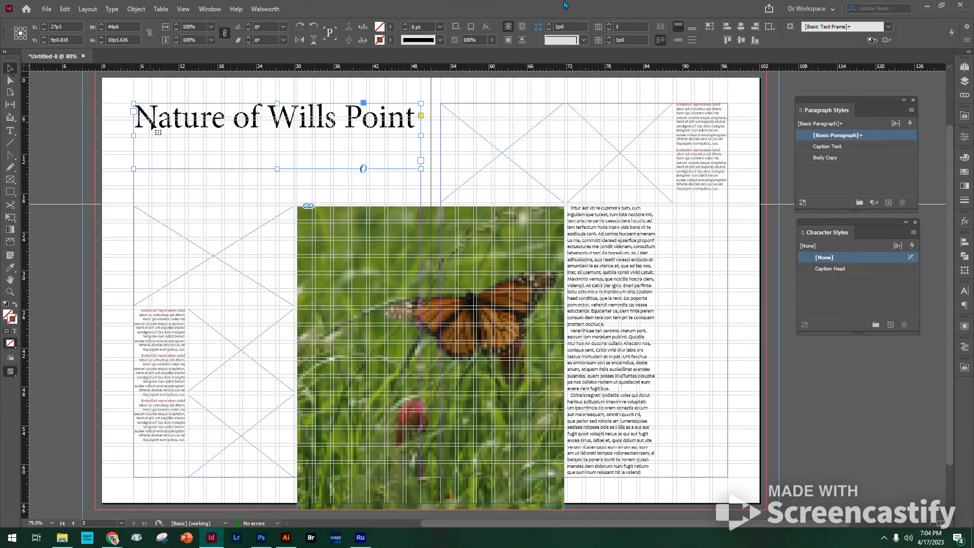
# - Color the whole headline with the dark green C=66 M=36 Y=100 K=22 swatch from the Colorful_Theme group
pyautogui.tripleClick(253, 124)
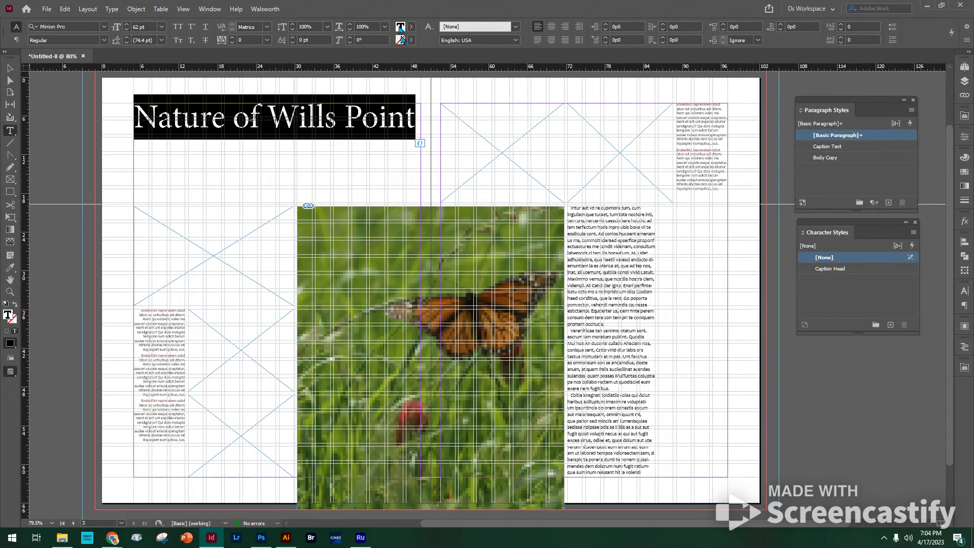
pyautogui.click(412, 26)
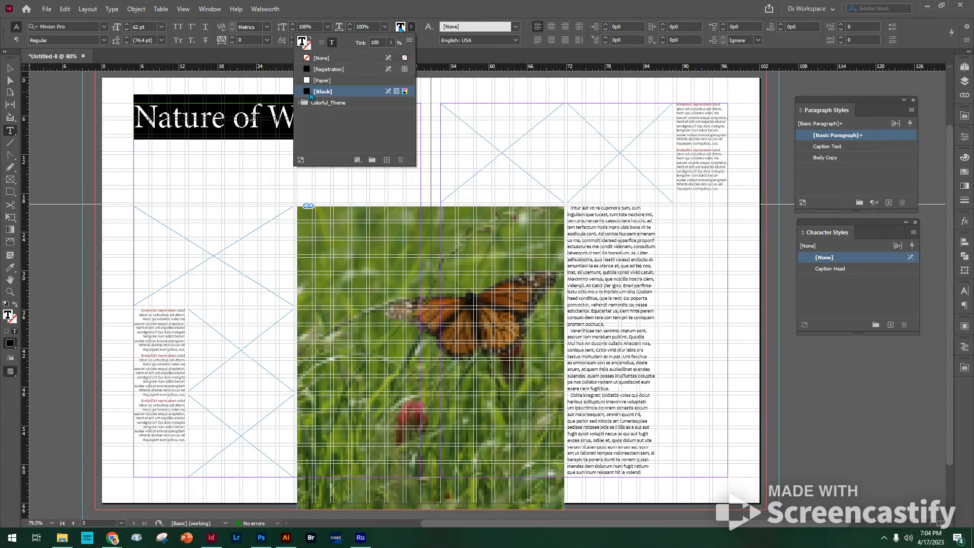
pyautogui.click(299, 103)
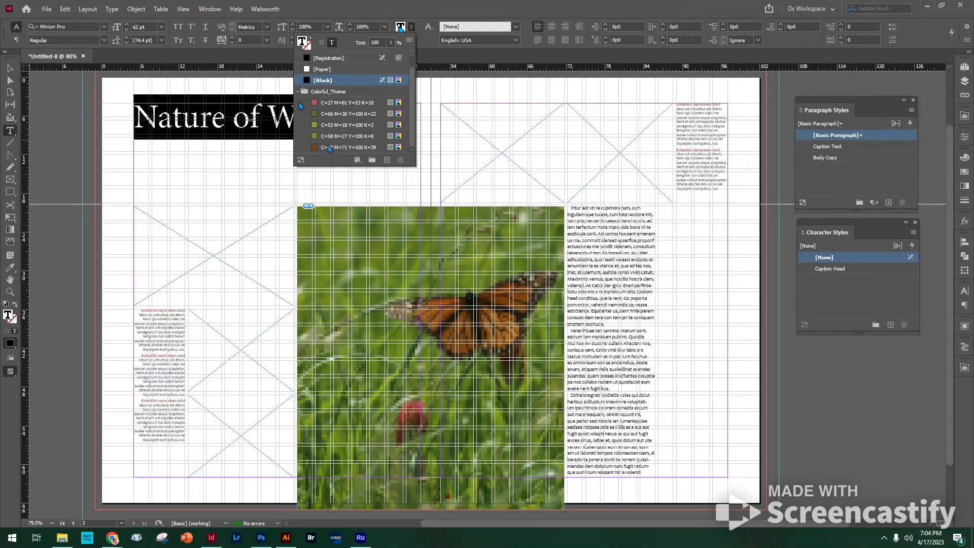
pyautogui.click(325, 115)
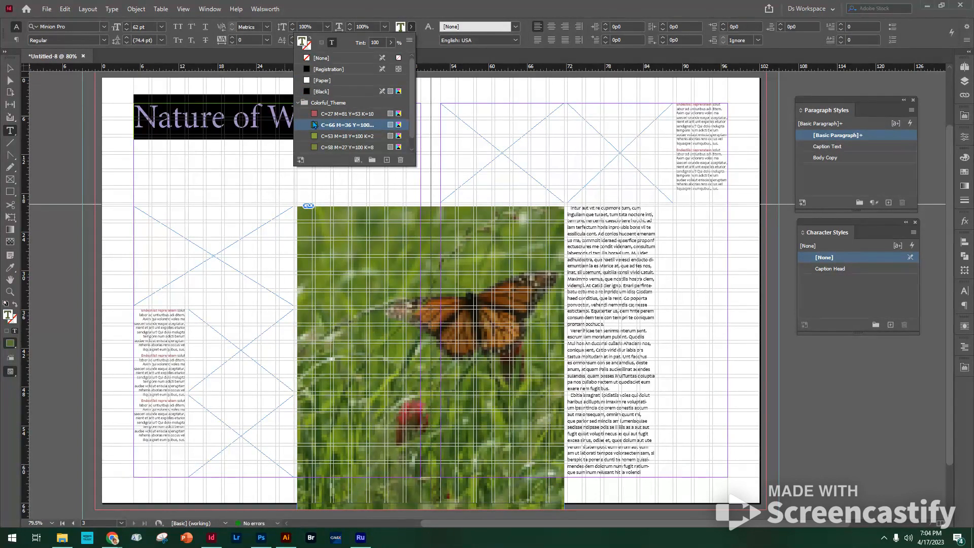
pyautogui.click(10, 68)
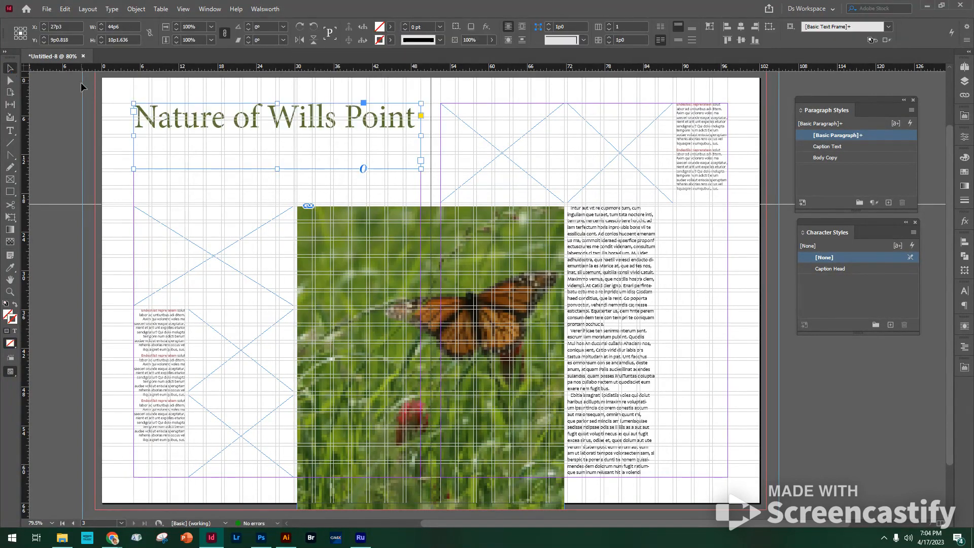
pyautogui.click(119, 96)
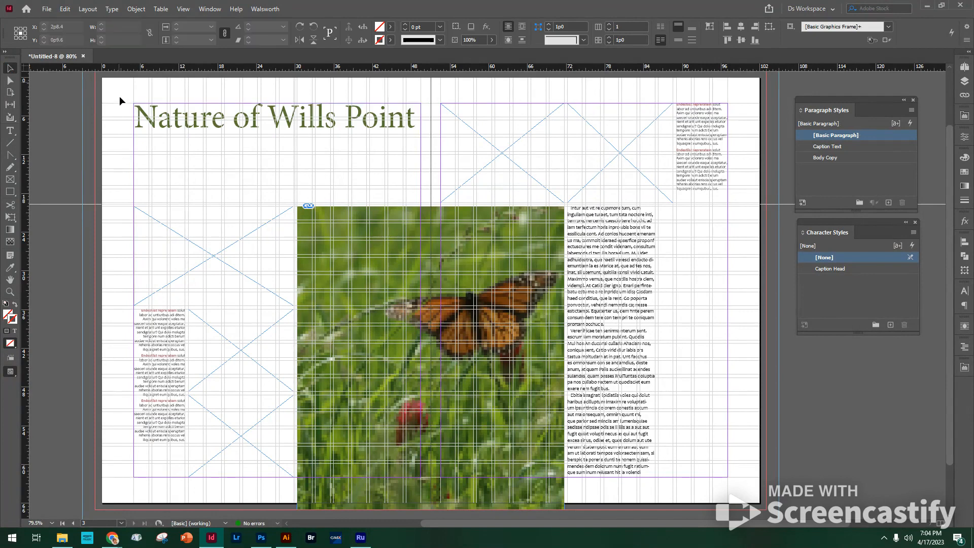
# - Try a drop shadow on the headline frame, and clear that effect
pyautogui.click(373, 116)
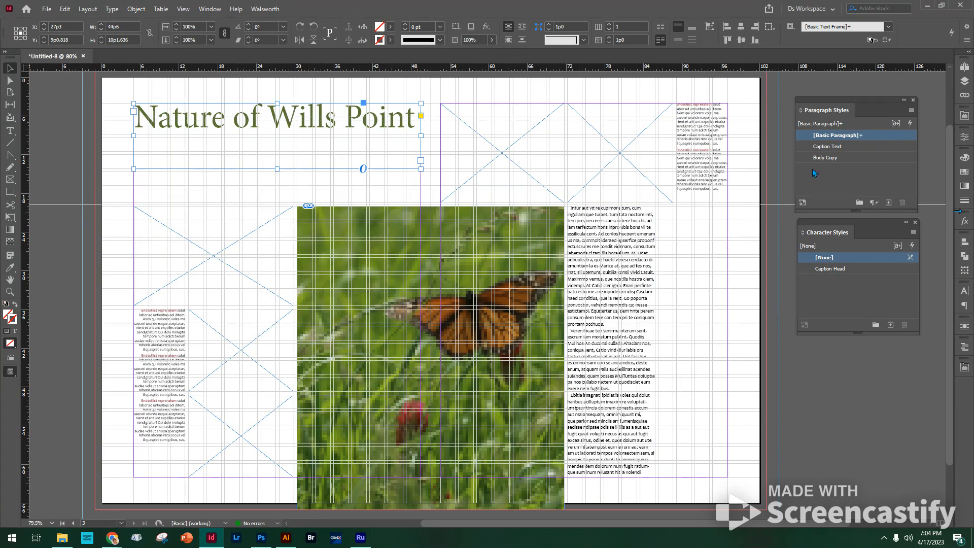
pyautogui.moveTo(814, 236); pyautogui.dragTo(964, 290)
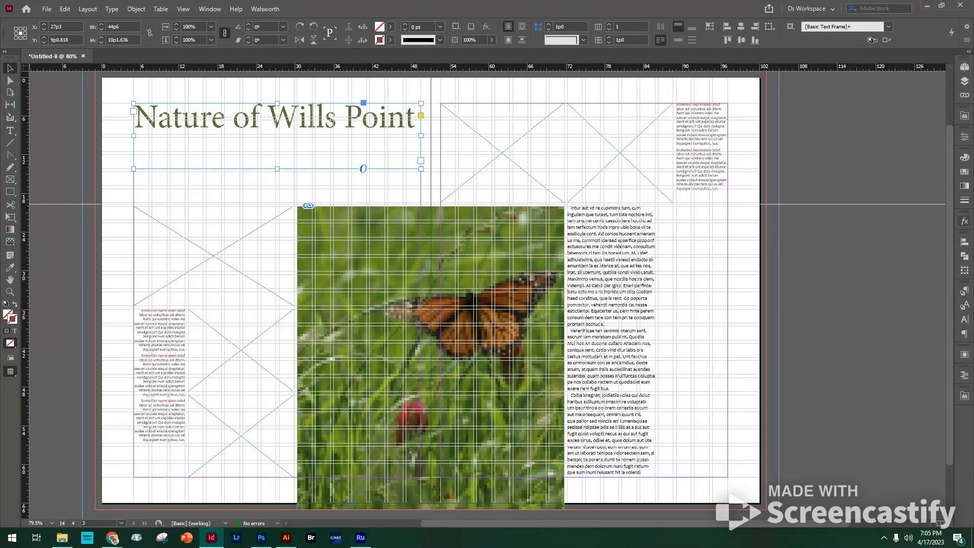
pyautogui.click(965, 221)
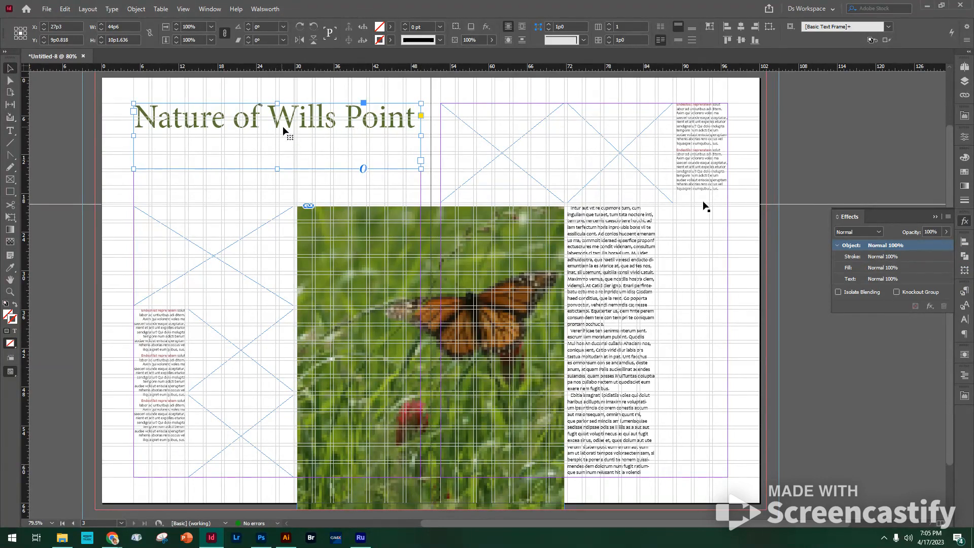
pyautogui.click(930, 306)
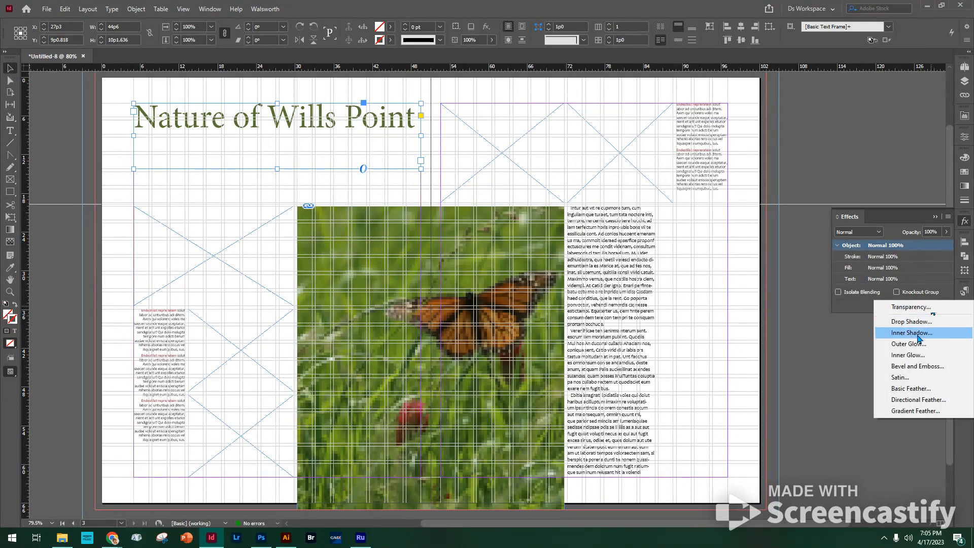
pyautogui.click(919, 322)
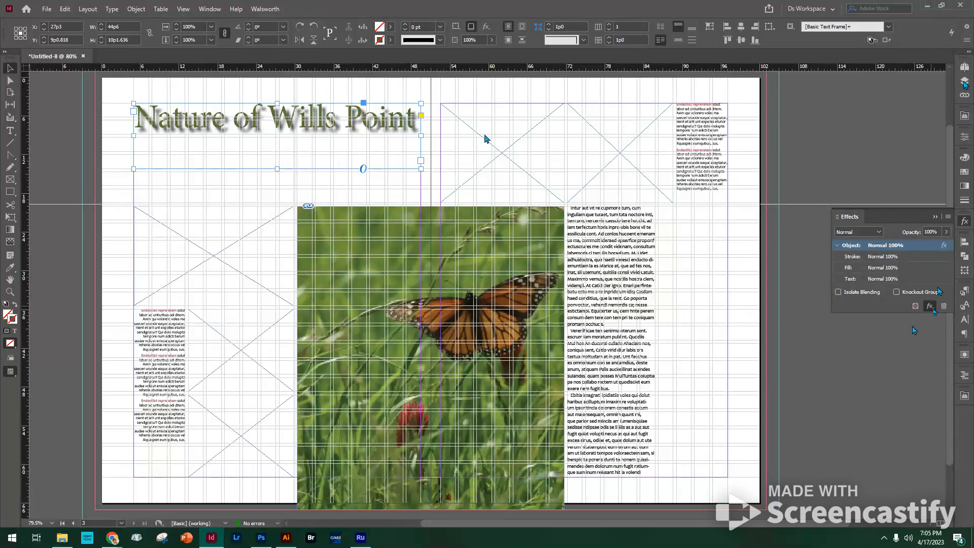
pyautogui.click(915, 306)
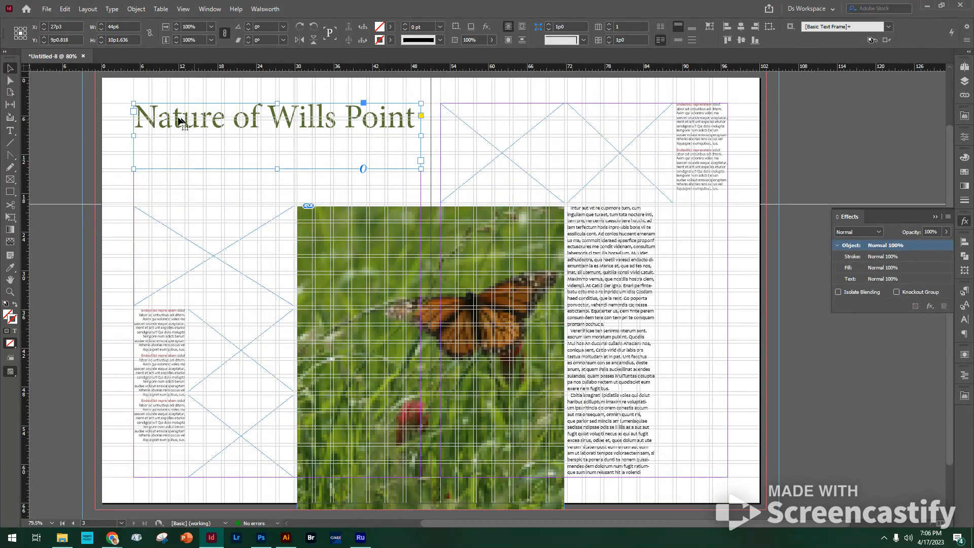
# - Add a drop shadow to the headline frame with its opacity set to 52%
pyautogui.click(171, 93)
pyautogui.click(175, 121)
pyautogui.click(929, 306)
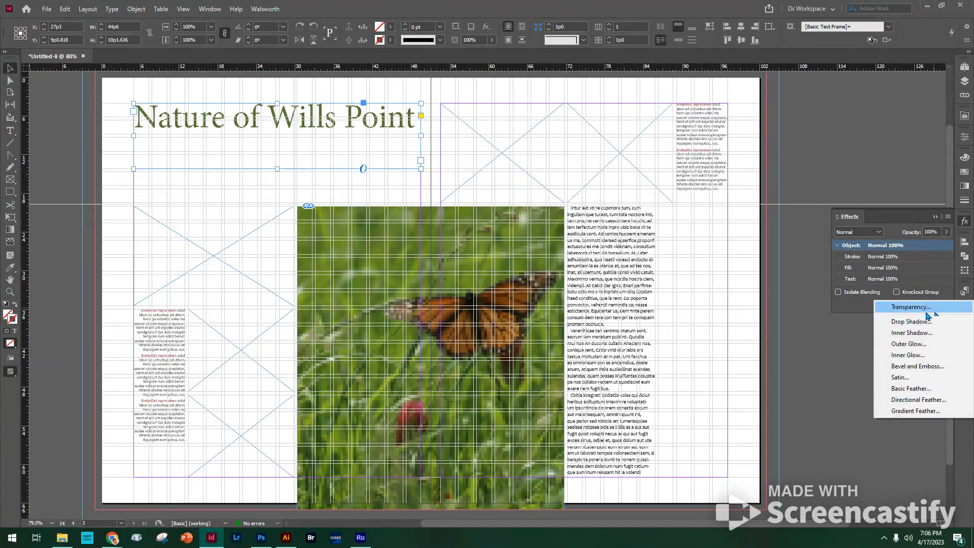
pyautogui.click(922, 322)
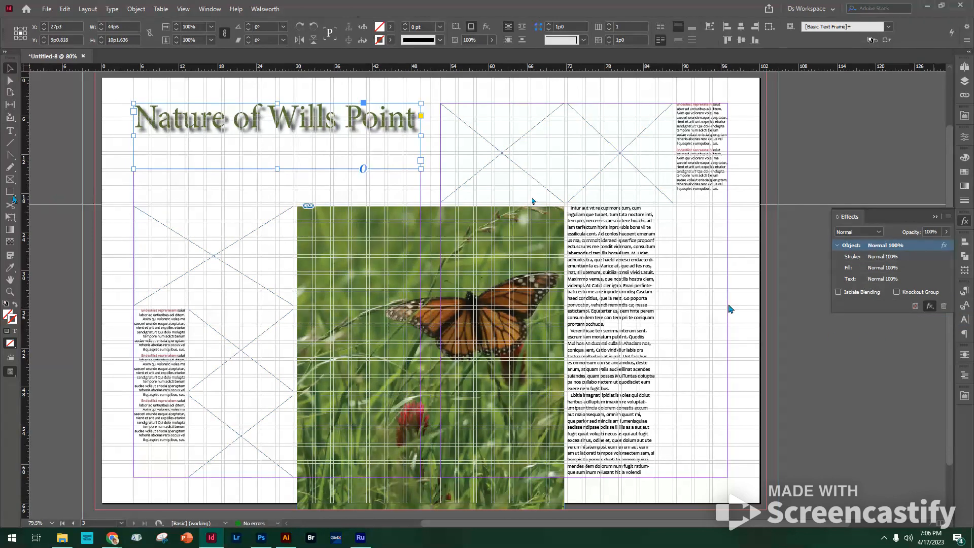
pyautogui.moveTo(897, 155); pyautogui.dragTo(494, 199)
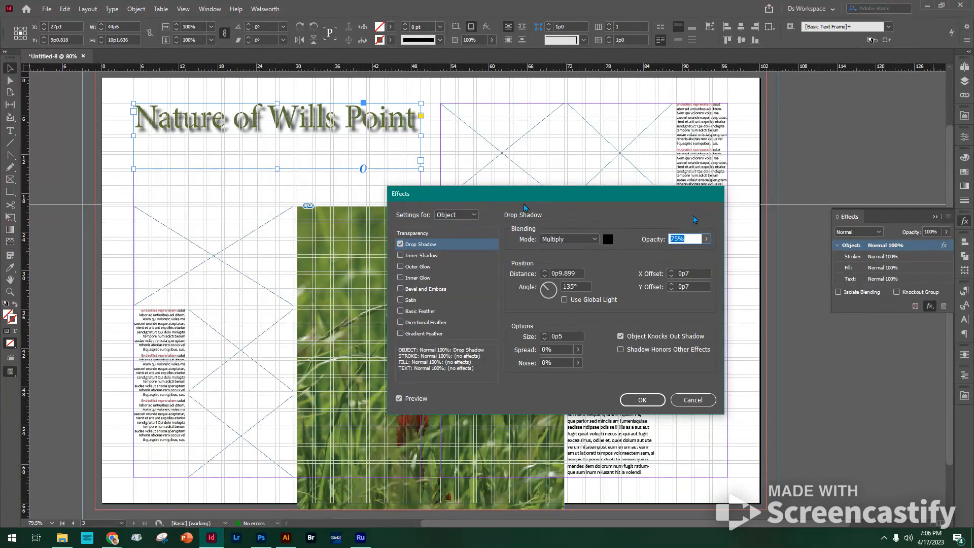
pyautogui.moveTo(516, 205); pyautogui.dragTo(561, 151)
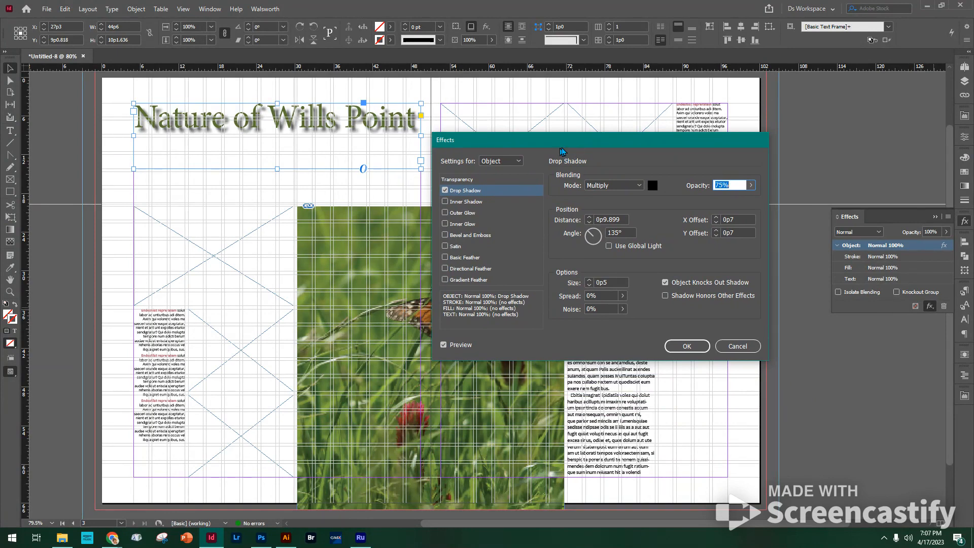
pyautogui.click(751, 185)
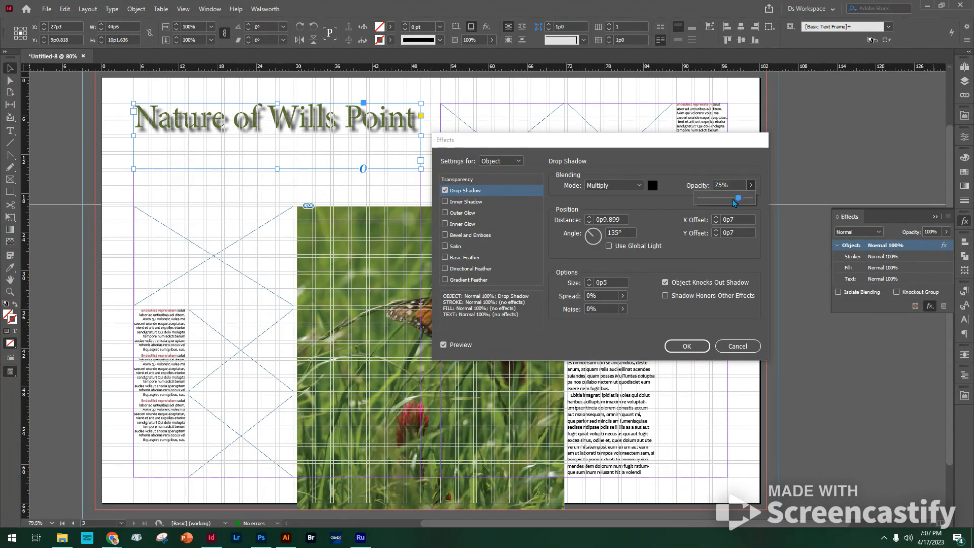
pyautogui.moveTo(735, 202); pyautogui.dragTo(726, 201)
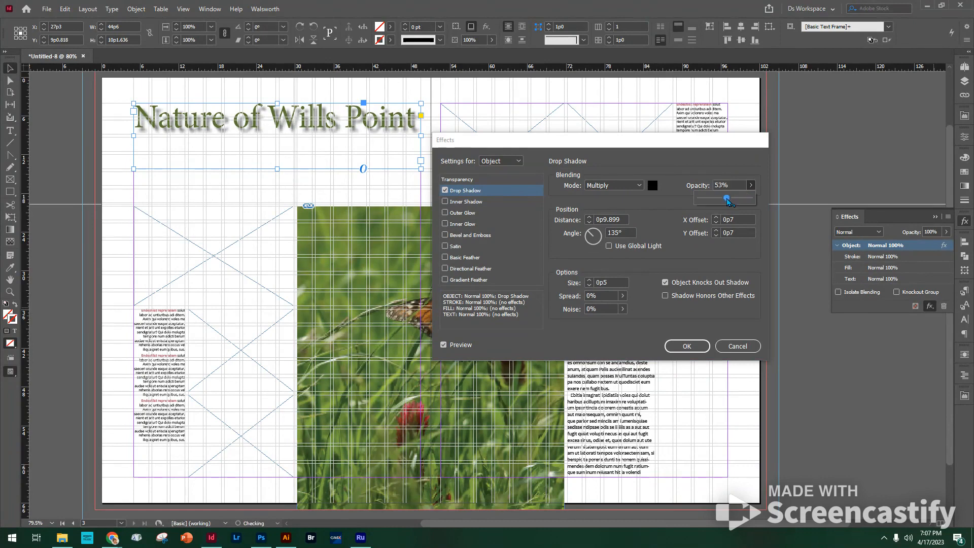
# - Try a 162° angle and a 7% spread for the headline's drop shadow
pyautogui.click(592, 246)
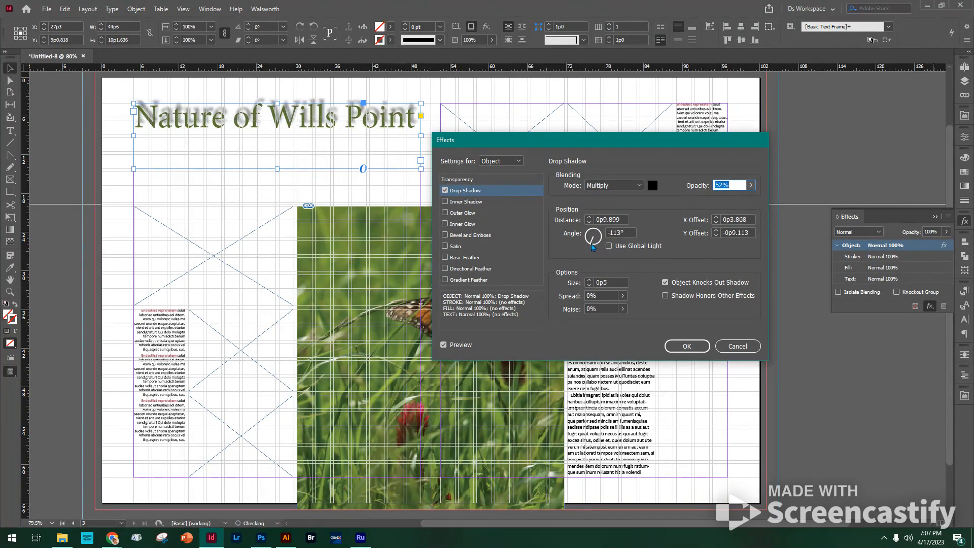
pyautogui.moveTo(592, 247); pyautogui.dragTo(585, 235)
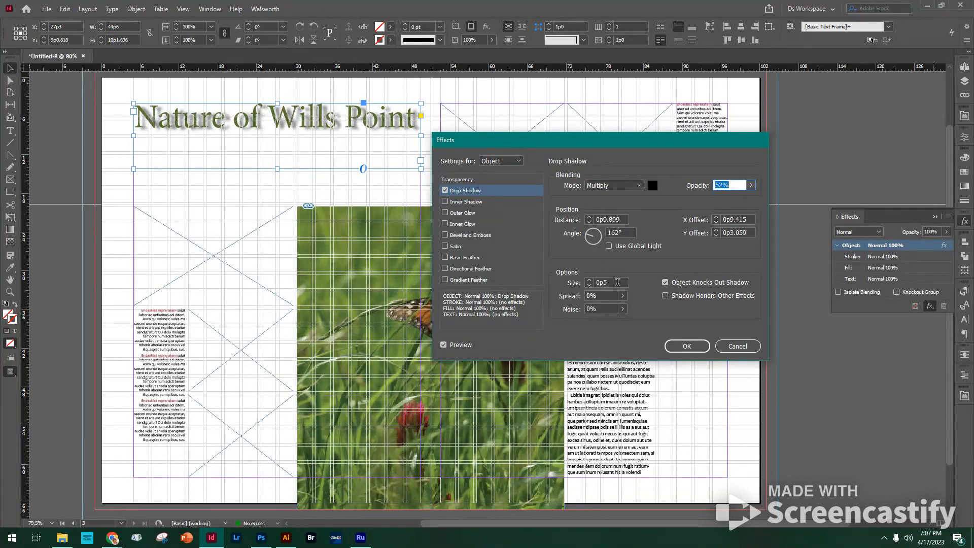
pyautogui.click(622, 309)
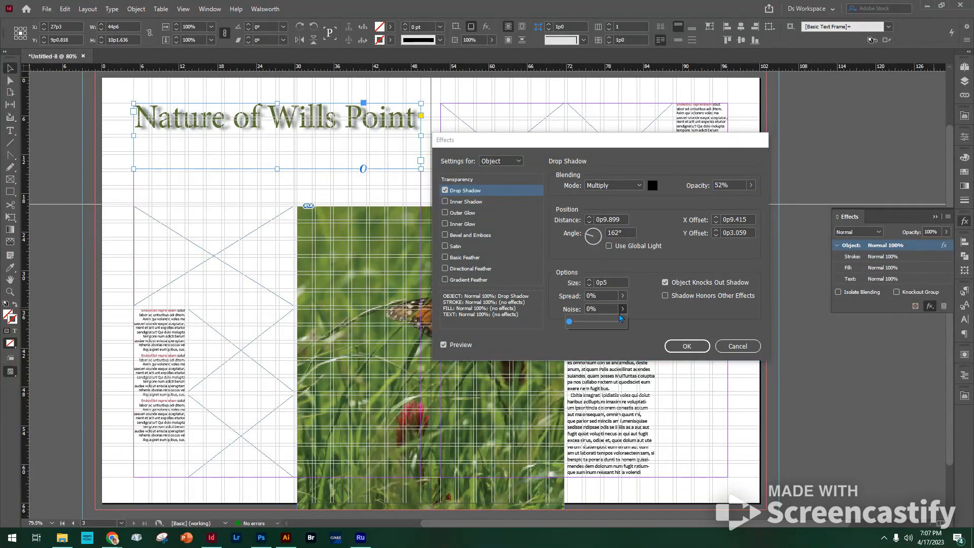
pyautogui.moveTo(594, 321); pyautogui.dragTo(574, 315)
pyautogui.click(623, 296)
pyautogui.click(641, 276)
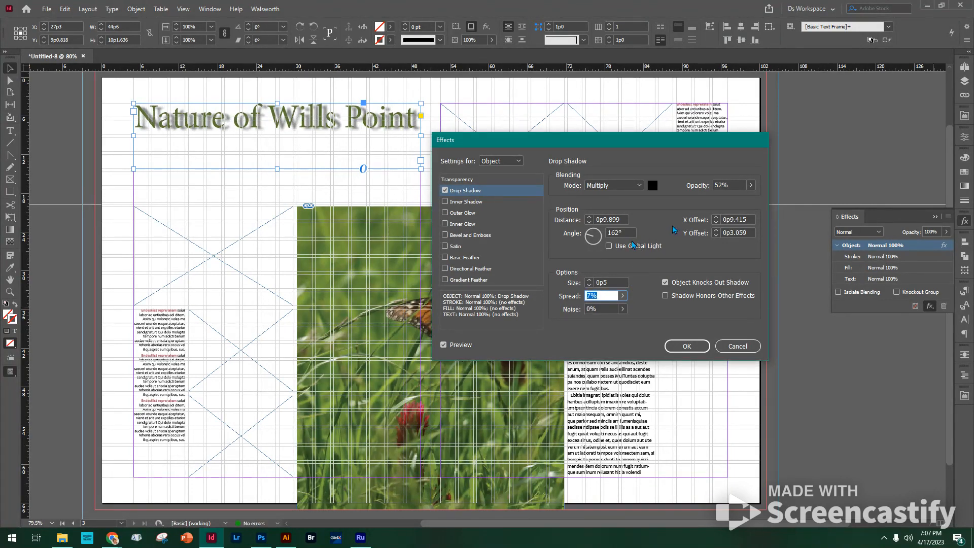
# - Set the headline shadow's distance to 0p2
pyautogui.click(590, 224)
pyautogui.click(591, 224)
pyautogui.click(590, 224)
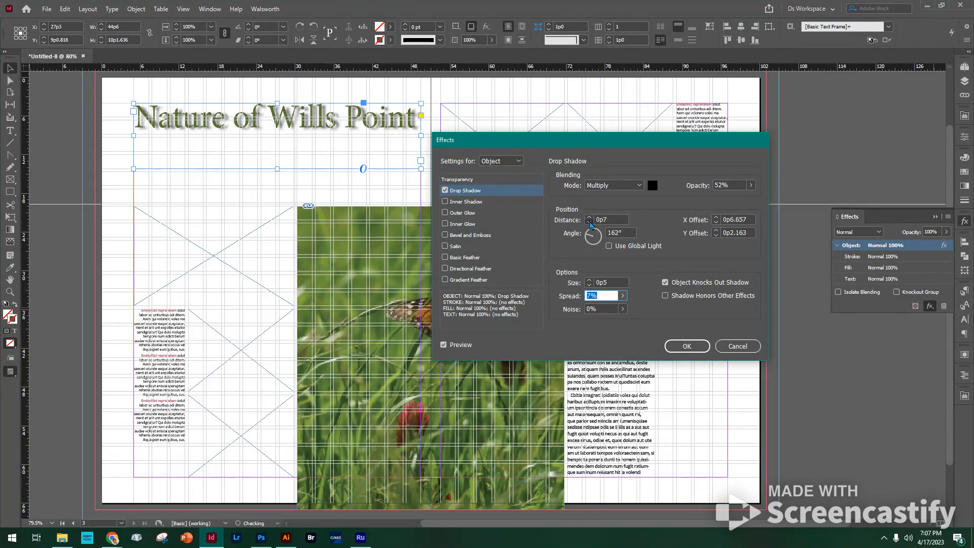
pyautogui.click(590, 224)
pyautogui.click(590, 224)
pyautogui.click(590, 223)
pyautogui.click(590, 223)
pyautogui.click(590, 224)
pyautogui.click(590, 224)
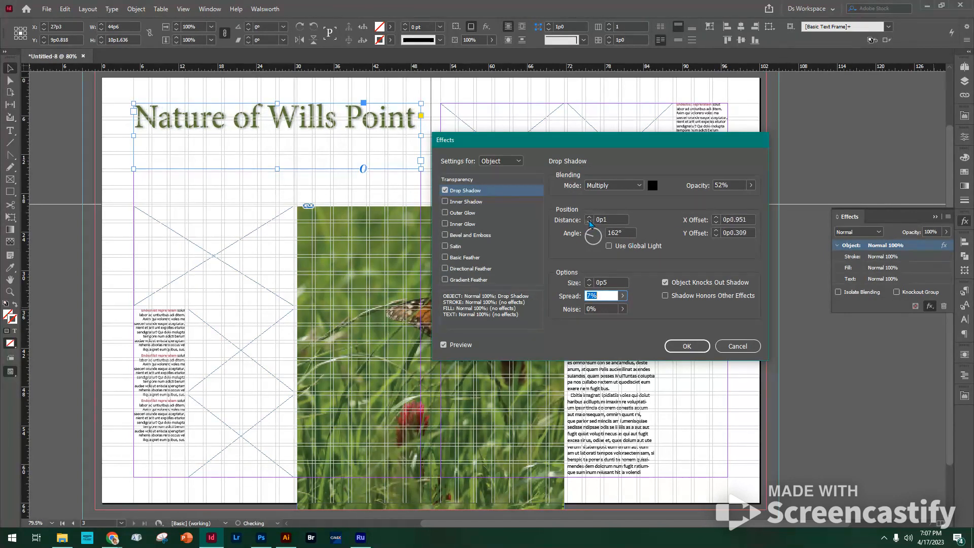
pyautogui.click(590, 217)
# - Set the headline shadow's angle to 126°, size to 0p4 and spread to 8%, and apply the effect
pyautogui.click(589, 231)
pyautogui.click(622, 308)
pyautogui.moveTo(573, 310); pyautogui.dragTo(573, 310)
pyautogui.click(589, 285)
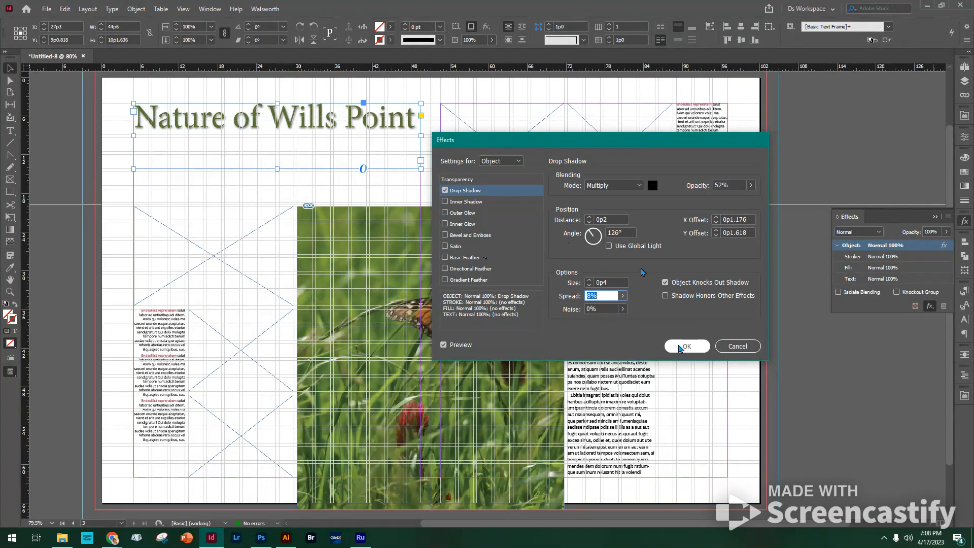
pyautogui.click(681, 347)
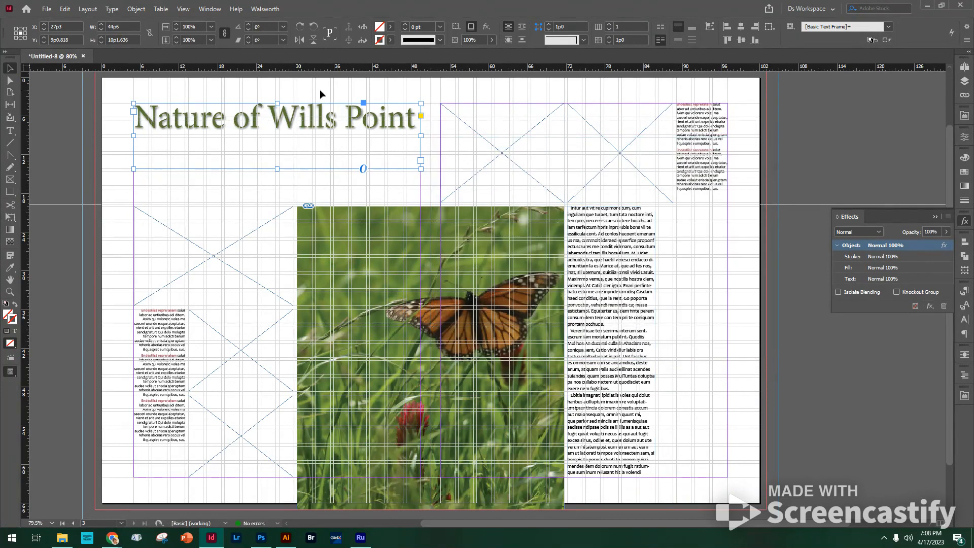
# - Preview the spread without guides to check the headline's shadow, and return to the normal view
pyautogui.click(276, 89)
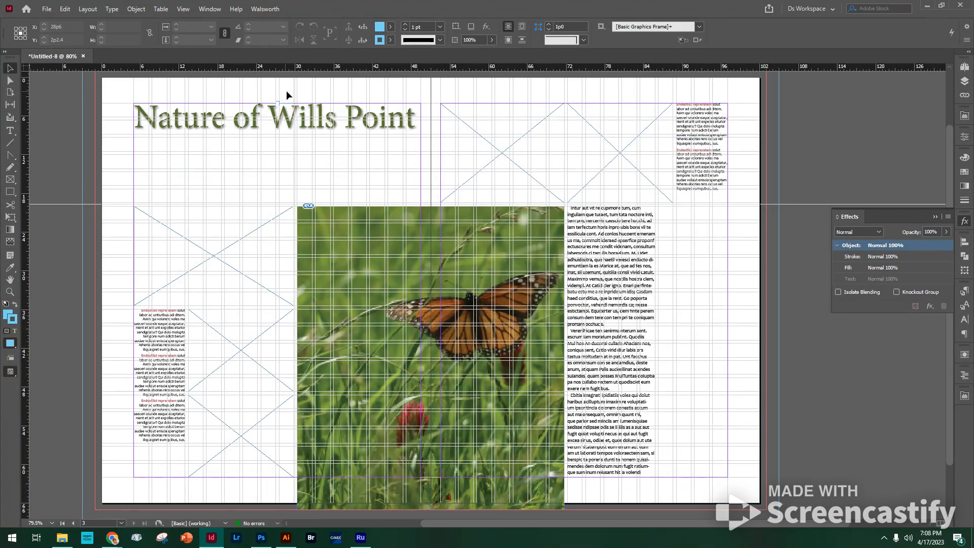
pyautogui.press('w')
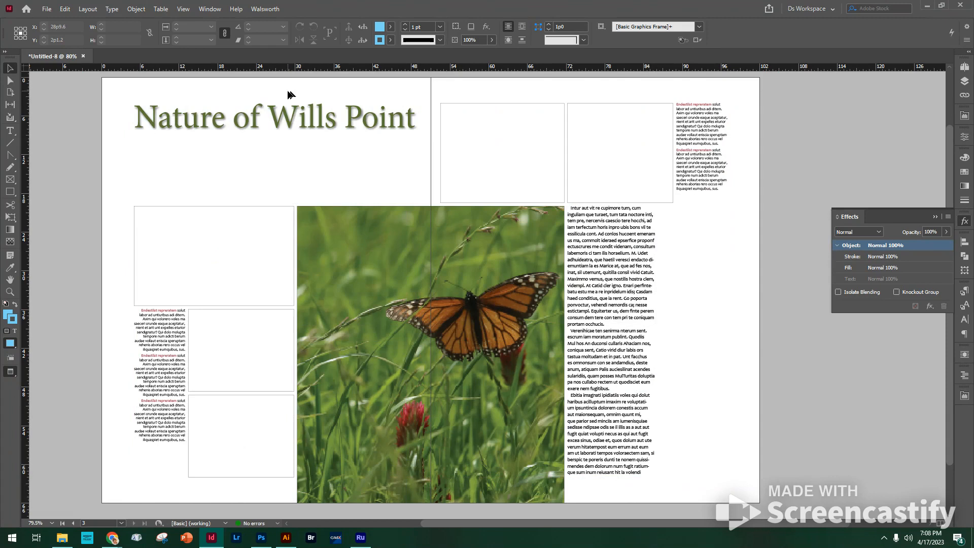
pyautogui.press('t')
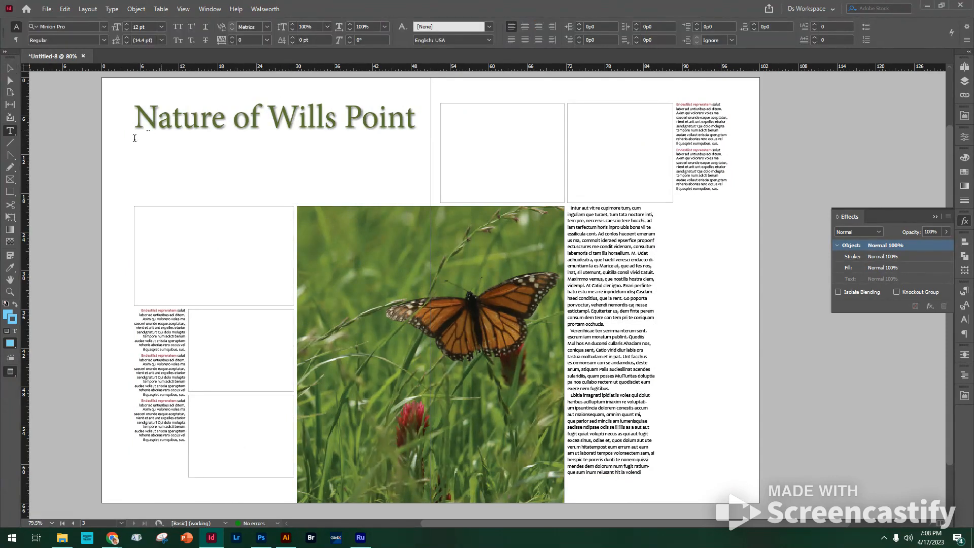
pyautogui.moveTo(132, 139); pyautogui.dragTo(153, 148)
pyautogui.press('w')
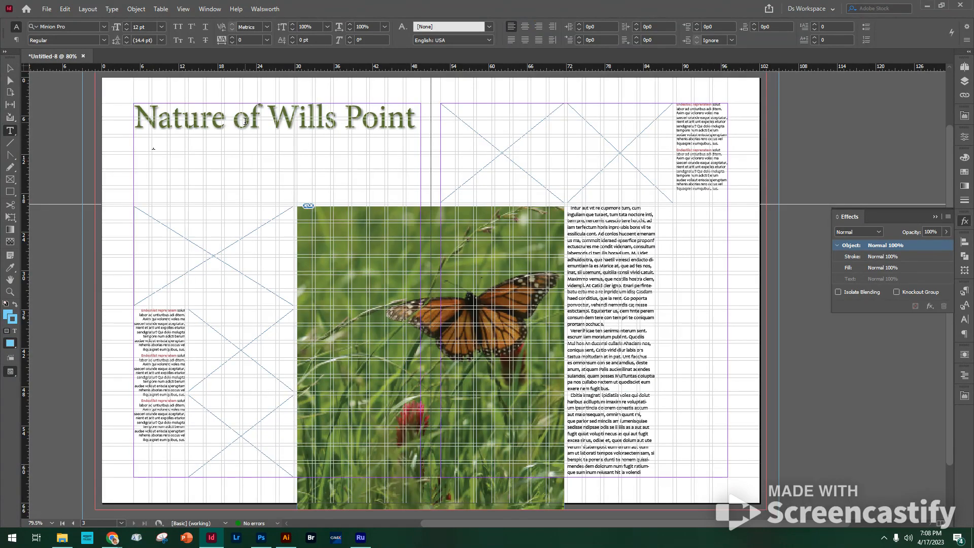
# - Shrink the headline frame's height to fit its text
pyautogui.click(11, 68)
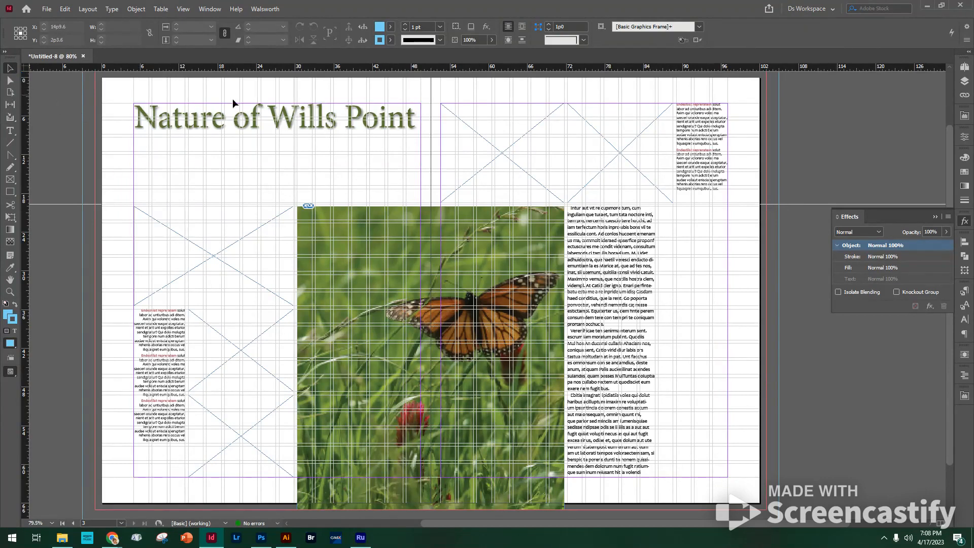
pyautogui.click(238, 117)
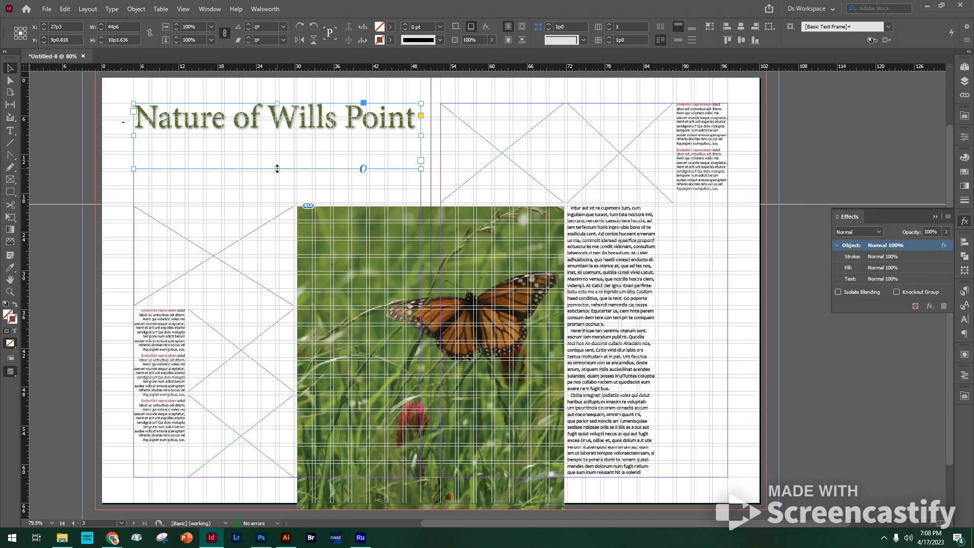
pyautogui.doubleClick(277, 169)
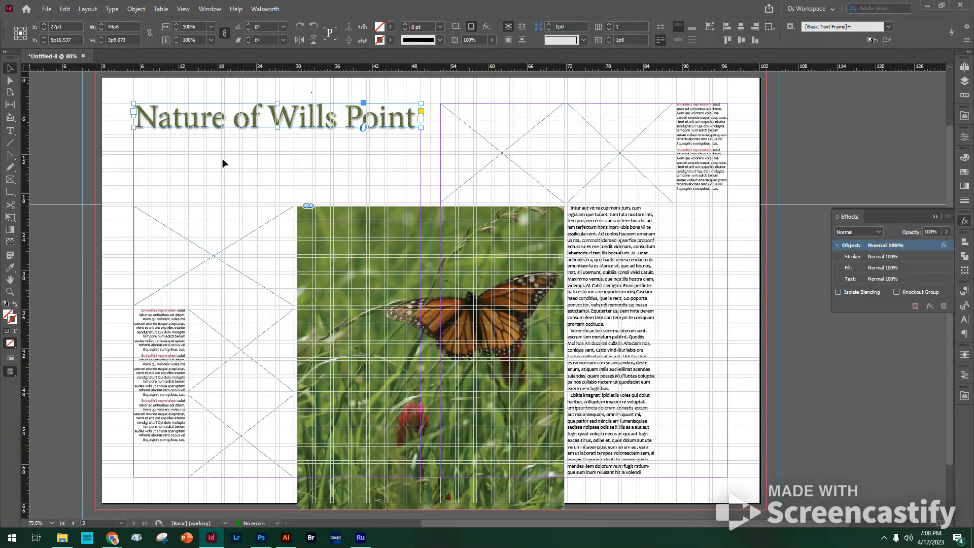
# - Draw a text frame spanning the left page's margins directly beneath the headline
pyautogui.click(10, 131)
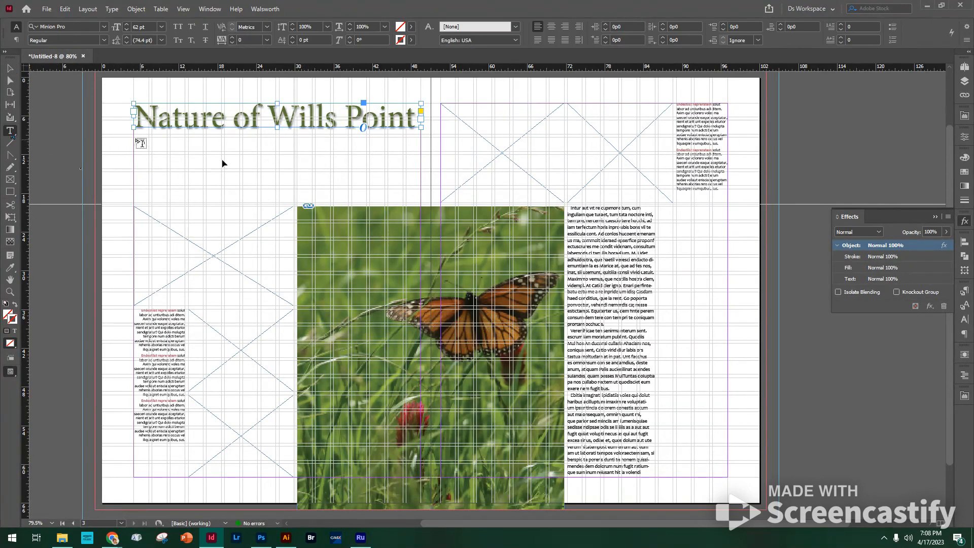
pyautogui.moveTo(134, 134); pyautogui.dragTo(420, 172)
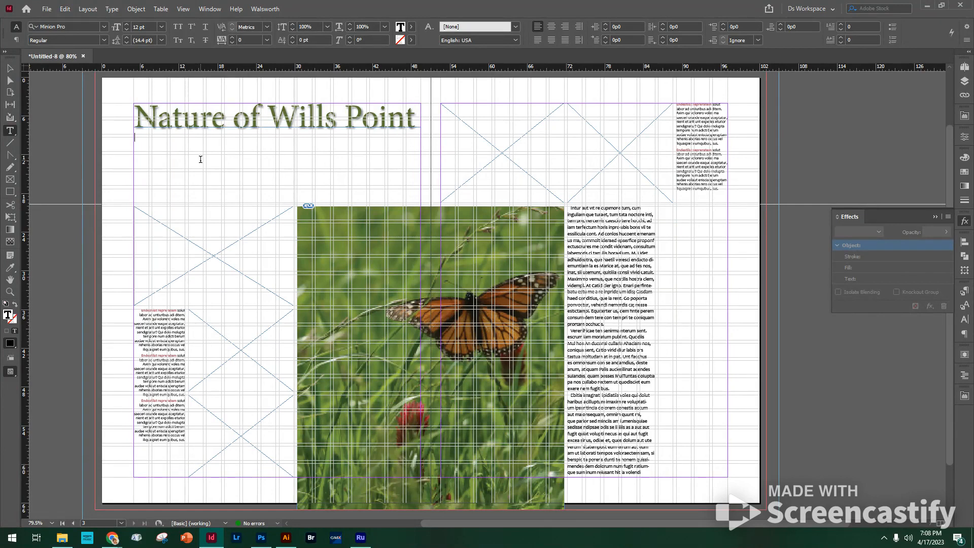
# - Enter the subheadline "Outdoor scenery on the side of Wills Point High School" in the text frame beneath the headline
pyautogui.write('Natur')
pyautogui.press('BackSpace')
pyautogui.press('BackSpace')
pyautogui.press('BackSpace')
pyautogui.press('BackSpace')
pyautogui.press('BackSpace')
pyautogui.write('Iut')
pyautogui.write('Ou')
pyautogui.write('door')
pyautogui.write(' scenery ')
pyautogui.write('on the si')
pyautogui.write('de of the')
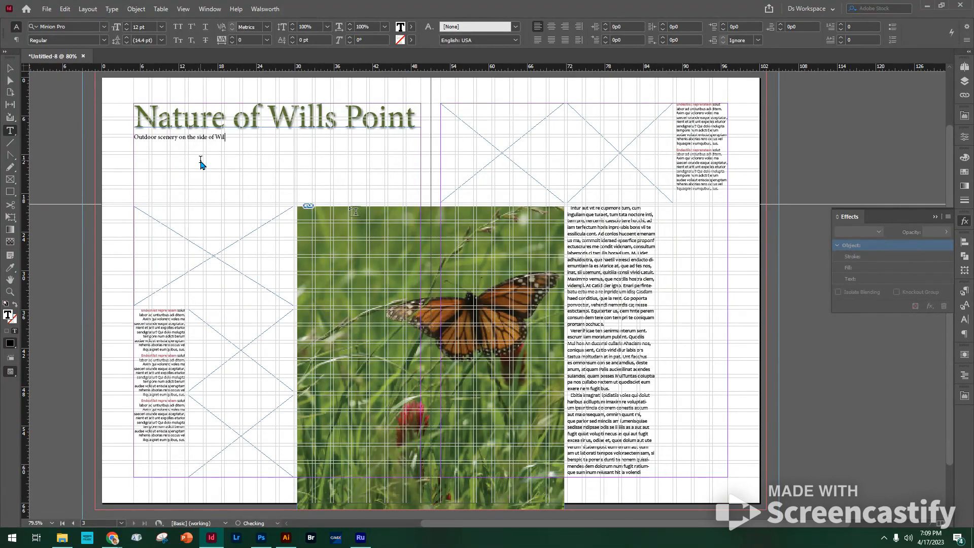
pyautogui.press('BackSpace')
pyautogui.press('BackSpace')
pyautogui.press('BackSpace')
pyautogui.write('Wills Point HIgh')
pyautogui.press('BackSpace')
pyautogui.press('BackSpace')
pyautogui.press('BackSpace')
pyautogui.press('BackSpace')
pyautogui.write('igh School')
# - Enlarge the subheadline text to 24 pt so it fills the frame's width, and deselect the frame
pyautogui.hotkey('ctrl', 'a')
pyautogui.hotkey('ctrl', 'shift', '.')
pyautogui.hotkey('ctrl', 'shift', '.')
pyautogui.hotkey('ctrl', 'shift', '.')
pyautogui.hotkey('ctrl', 'shift', '.')
pyautogui.hotkey('ctrl', 'shift', '.')
pyautogui.hotkey('ctrl', 'shift', '.')
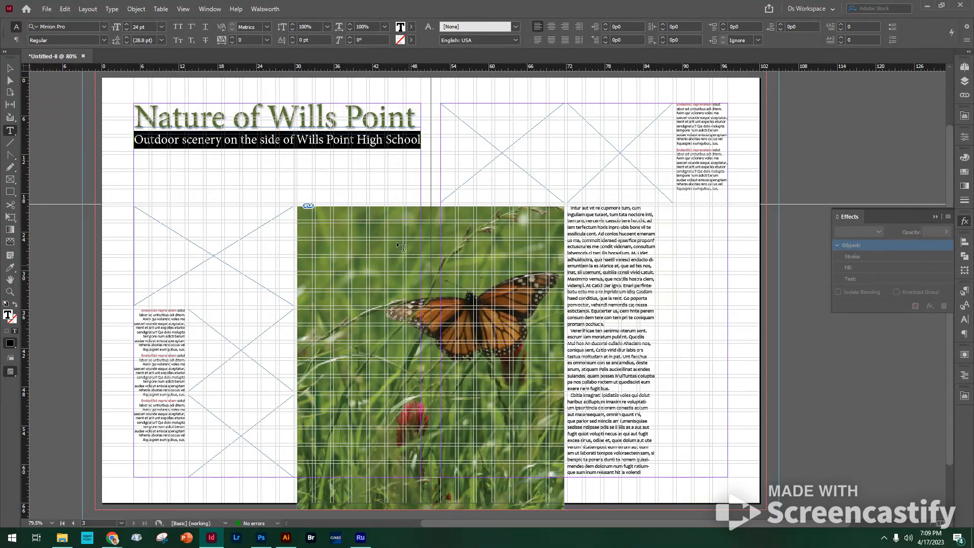
pyautogui.click(10, 68)
pyautogui.click(92, 132)
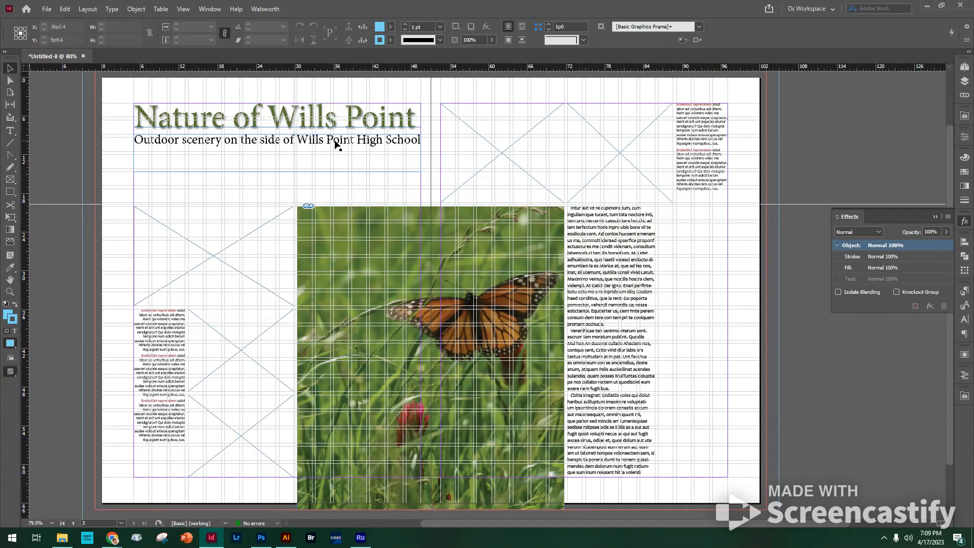
# - Color the subheadline text with the brown Colorful_Theme swatch C=37 M=71 Y=100 K=39
pyautogui.doubleClick(231, 140)
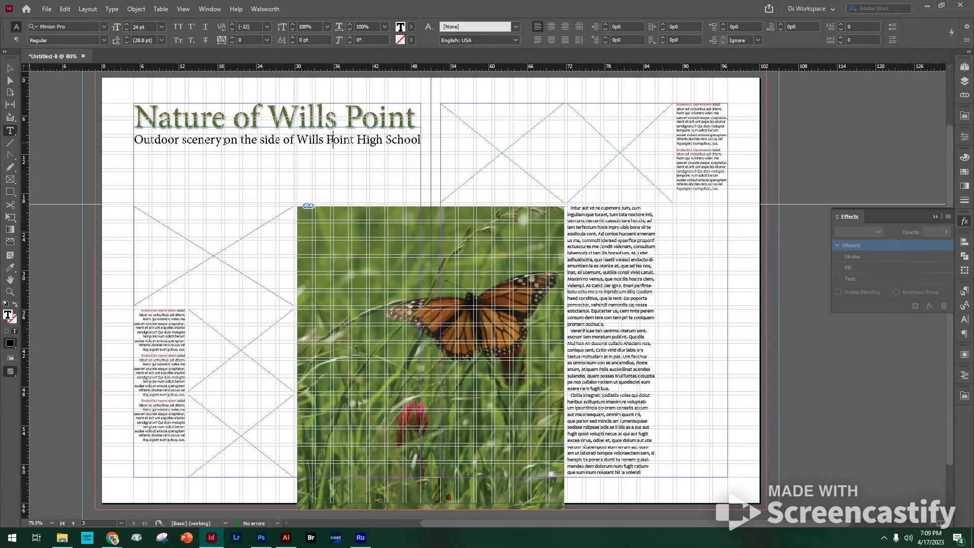
pyautogui.tripleClick(180, 141)
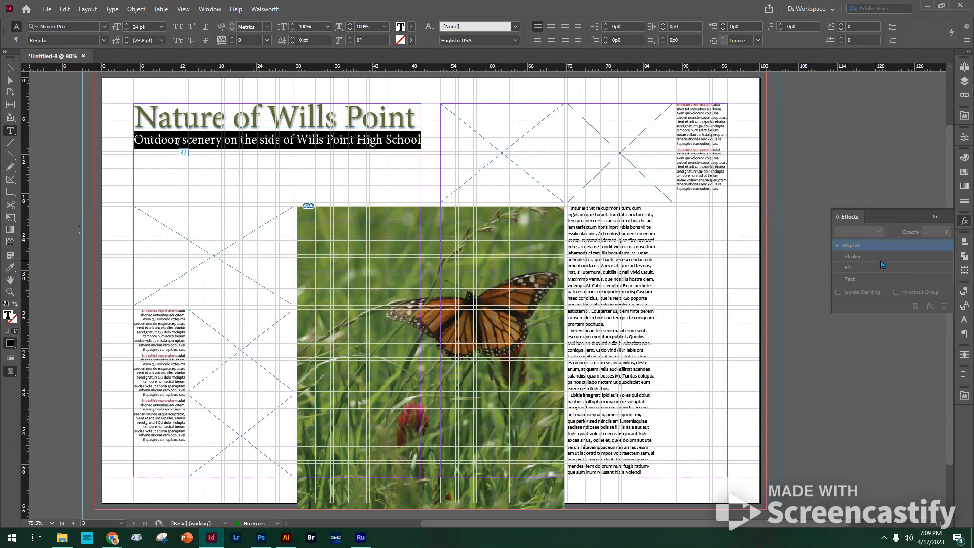
pyautogui.click(411, 27)
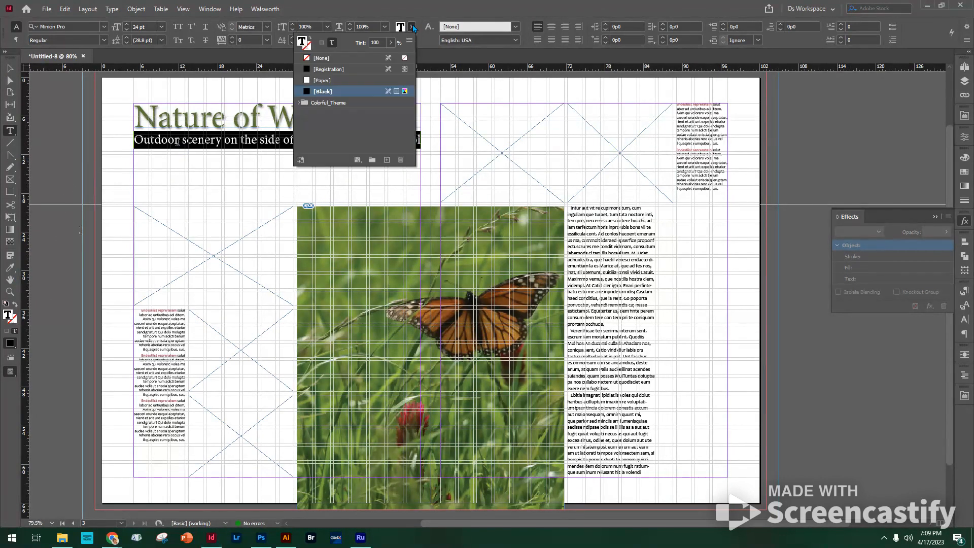
pyautogui.click(297, 102)
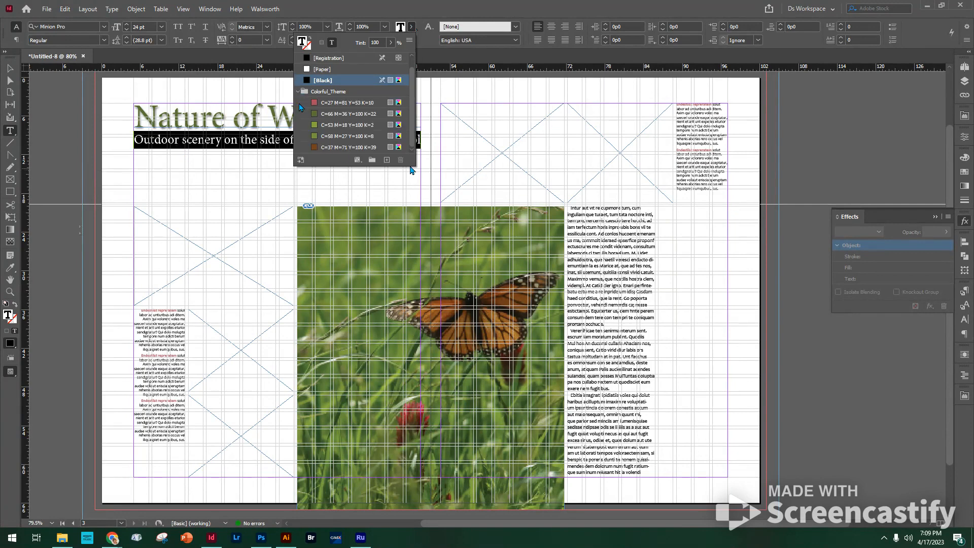
pyautogui.click(348, 147)
pyautogui.click(10, 69)
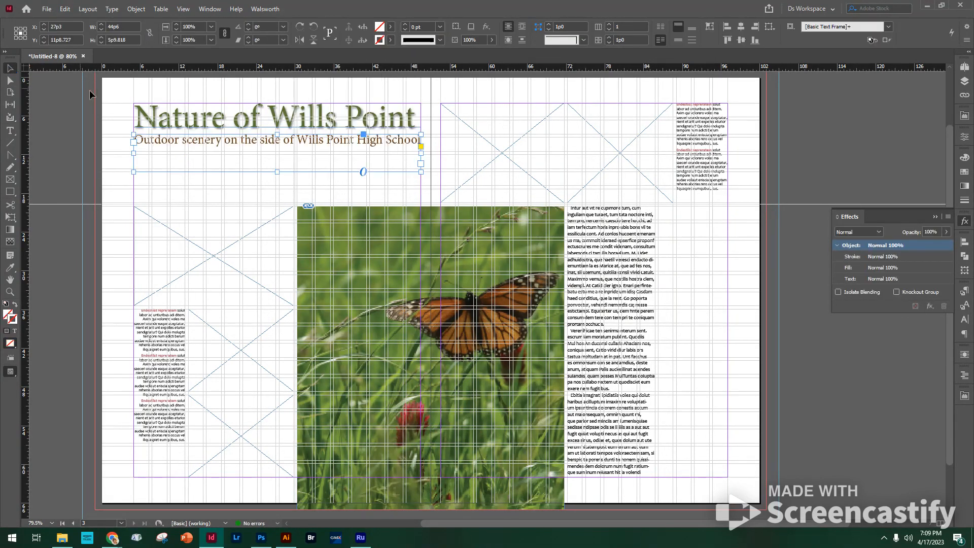
# - Shrink the subheadline frame to about 2p2 high and place it just above the photo row
pyautogui.click(114, 130)
pyautogui.click(282, 161)
pyautogui.moveTo(278, 172); pyautogui.dragTo(279, 195)
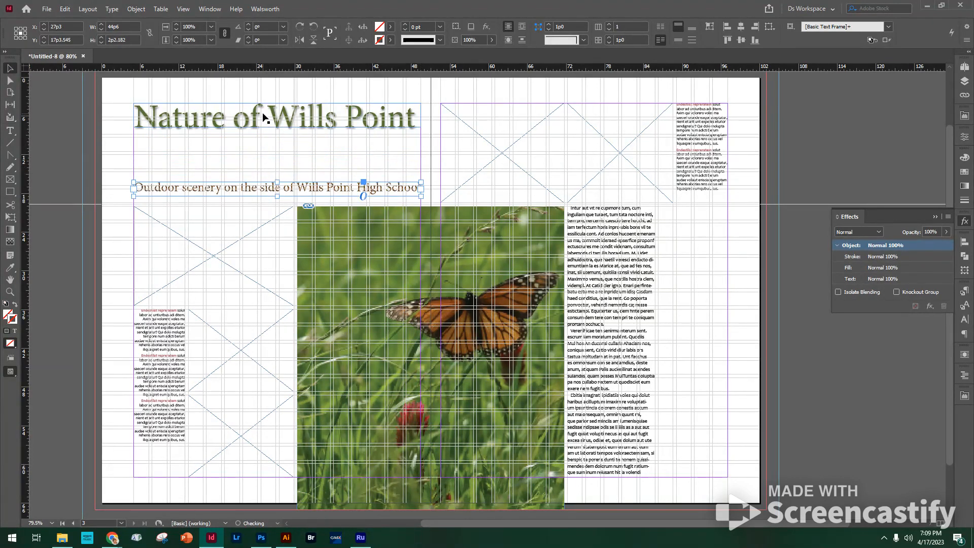
# - Copy and remove "Nature" from the headline, then narrow the remaining "of Wills Point" frame and place it right-aligned just above the subheadline
pyautogui.click(254, 118)
pyautogui.doubleClick(233, 115)
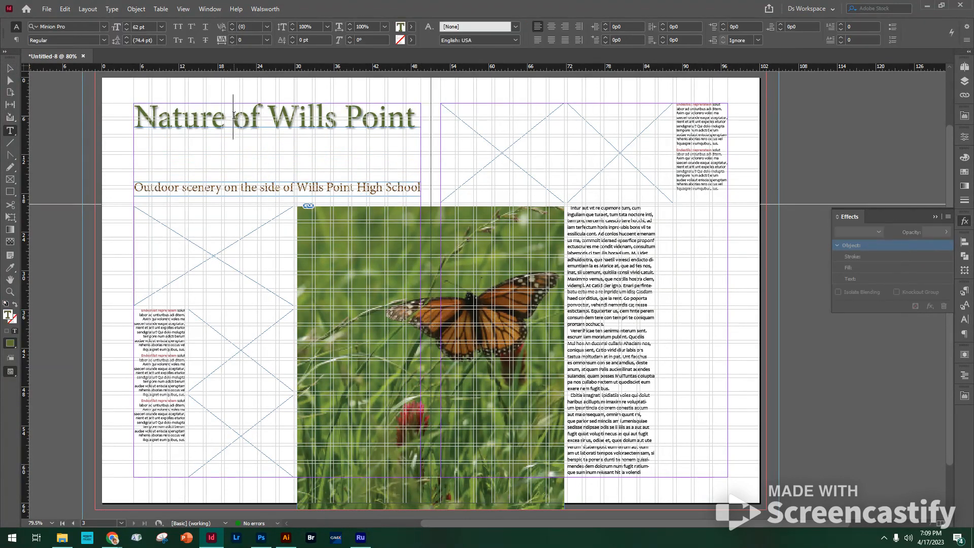
pyautogui.moveTo(233, 116); pyautogui.dragTo(126, 120)
pyautogui.hotkey('ctrl', 'c')
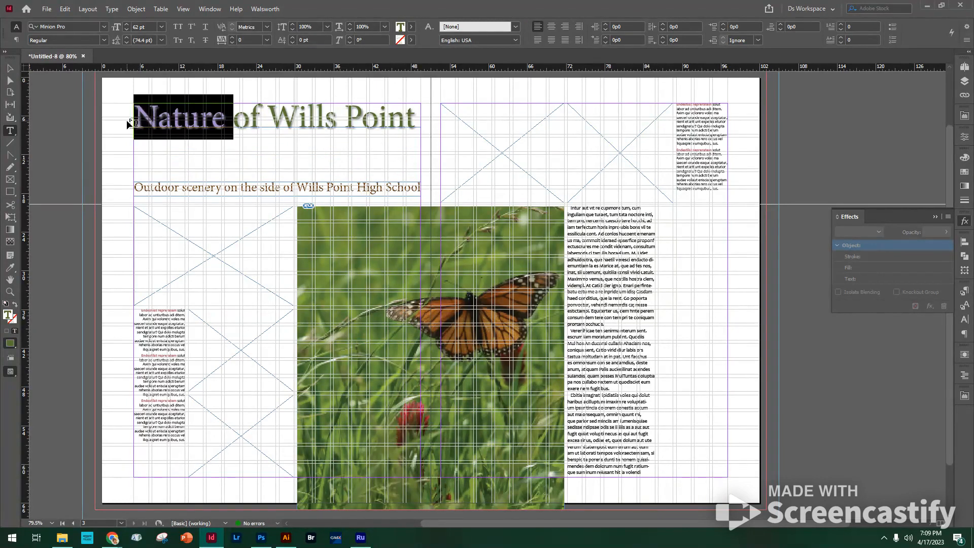
pyautogui.press('BackSpace')
pyautogui.press('Escape')
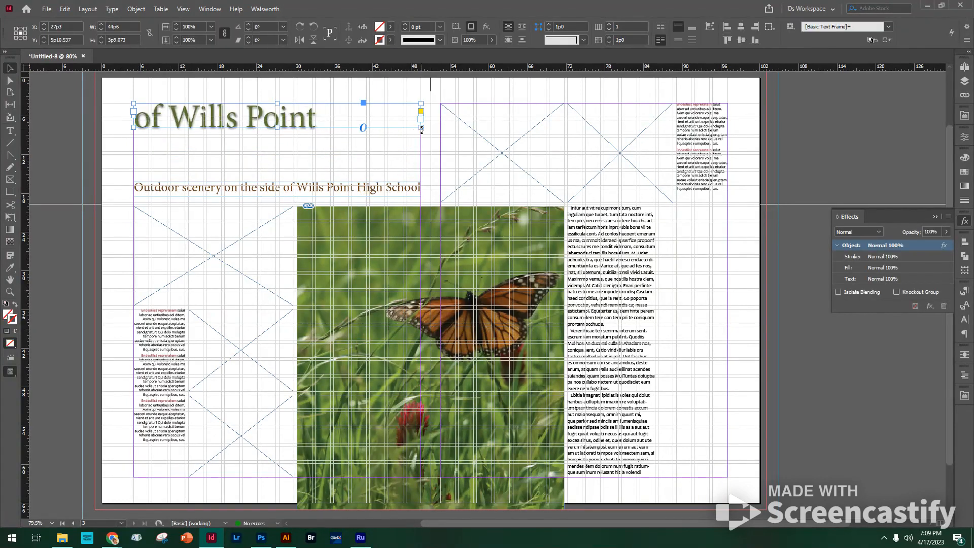
pyautogui.moveTo(420, 128); pyautogui.dragTo(370, 165)
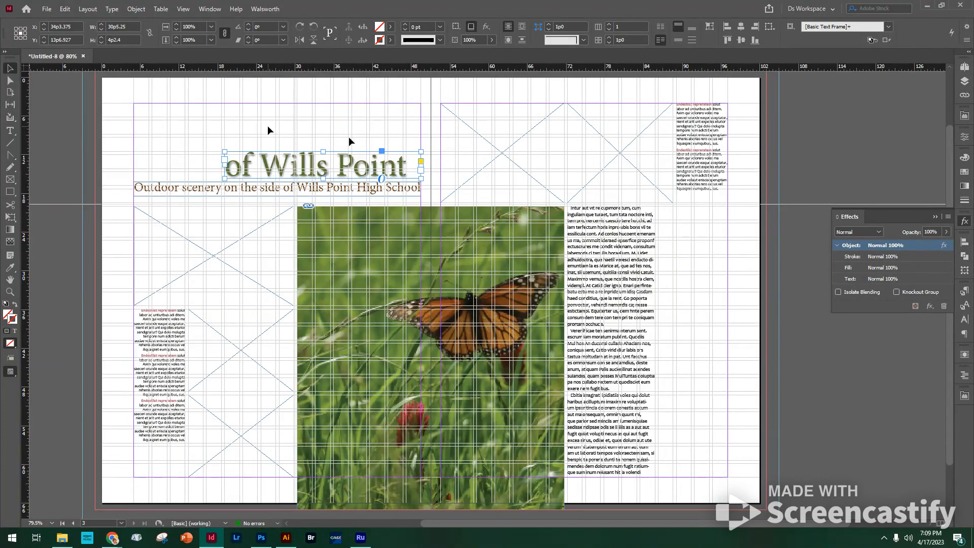
# - Draw a text frame across the left page's top above "of Wills Point" and paste the word "Nature" into it
pyautogui.press('t')
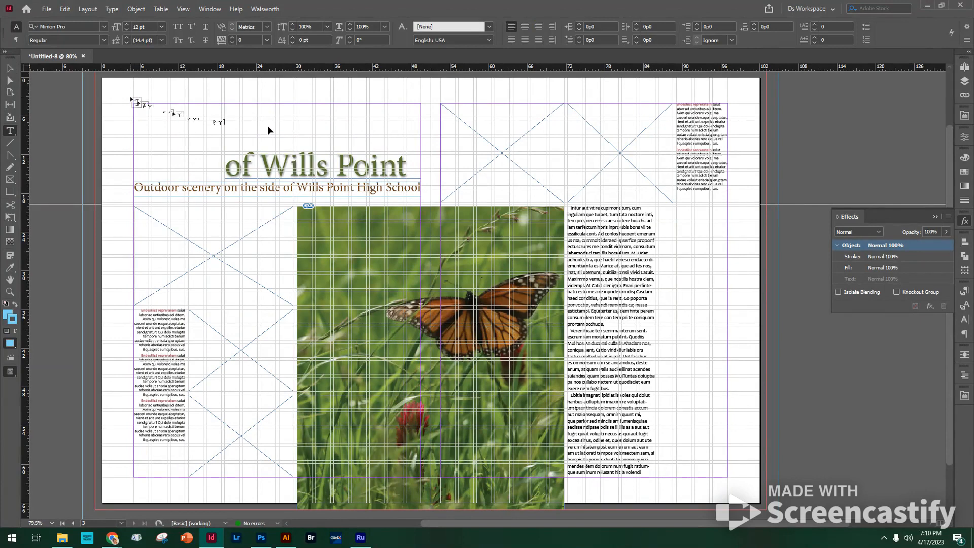
pyautogui.moveTo(131, 99); pyautogui.dragTo(419, 152)
pyautogui.hotkey('ctrl', 'v')
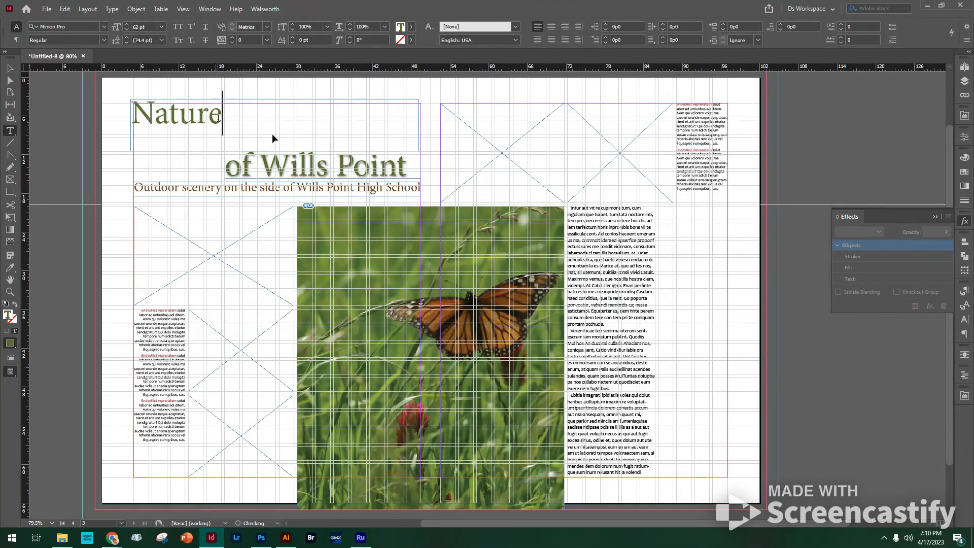
# - Enlarge the word "Nature" to 132 pt and select its frame
pyautogui.moveTo(272, 134); pyautogui.dragTo(125, 121)
pyautogui.hotkey('ctrl', 'shift', '.')
pyautogui.hotkey('ctrl', 'shift', '.')
pyautogui.hotkey('ctrl', 'shift', '.')
pyautogui.hotkey('ctrl', 'shift', '.')
pyautogui.hotkey('ctrl', 'shift', '.')
pyautogui.hotkey('ctrl', 'shift', '.')
pyautogui.hotkey('ctrl', 'shift', '.')
pyautogui.hotkey('ctrl', 'shift', '.')
pyautogui.hotkey('ctrl', 'shift', '.')
pyautogui.hotkey('ctrl', 'shift', '.')
pyautogui.hotkey('ctrl', 'shift', '.')
pyautogui.hotkey('ctrl', 'shift', '.')
pyautogui.hotkey('ctrl', 'shift', '.')
pyautogui.hotkey('ctrl', 'shift', '.')
pyautogui.hotkey('ctrl', 'shift', '.')
pyautogui.hotkey('ctrl', 'shift', '.')
pyautogui.hotkey('ctrl', 'shift', '.')
pyautogui.hotkey('ctrl', 'shift', '.')
pyautogui.hotkey('ctrl', 'shift', '.')
pyautogui.hotkey('ctrl', 'shift', '.')
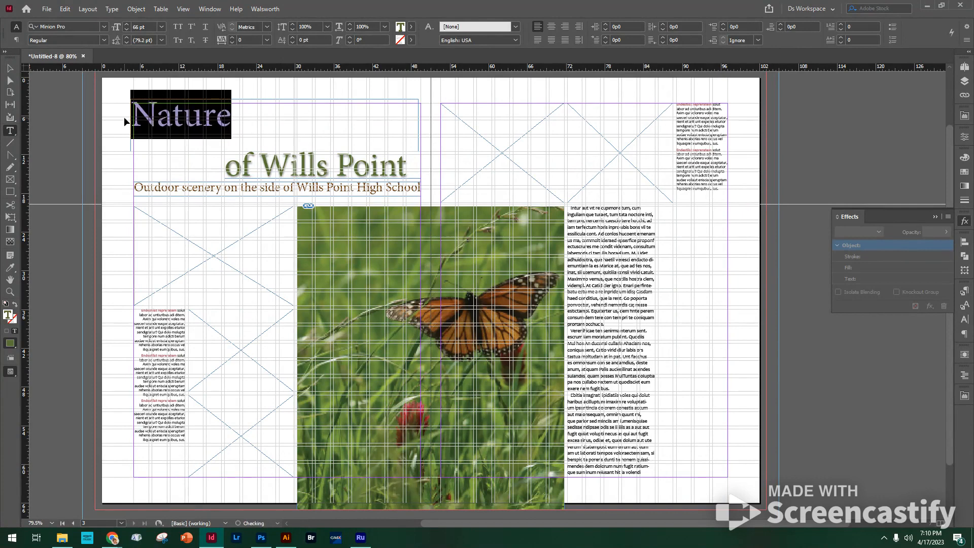
pyautogui.hotkey('ctrl', 'shift', '.')
pyautogui.hotkey('ctrl', 'shift', '.')
pyautogui.hotkey('ctrl', 'shift', '.')
pyautogui.hotkey('ctrl', 'shift', '.')
pyautogui.hotkey('ctrl', 'shift', '.')
pyautogui.hotkey('ctrl', 'shift', '.')
pyautogui.hotkey('ctrl', 'shift', '.')
pyautogui.hotkey('ctrl', 'shift', '.')
pyautogui.hotkey('ctrl', 'shift', '.')
pyautogui.hotkey('ctrl', 'shift', '.')
pyautogui.hotkey('ctrl', 'shift', '.')
pyautogui.hotkey('ctrl', 'shift', '.')
pyautogui.hotkey('ctrl', 'shift', '.')
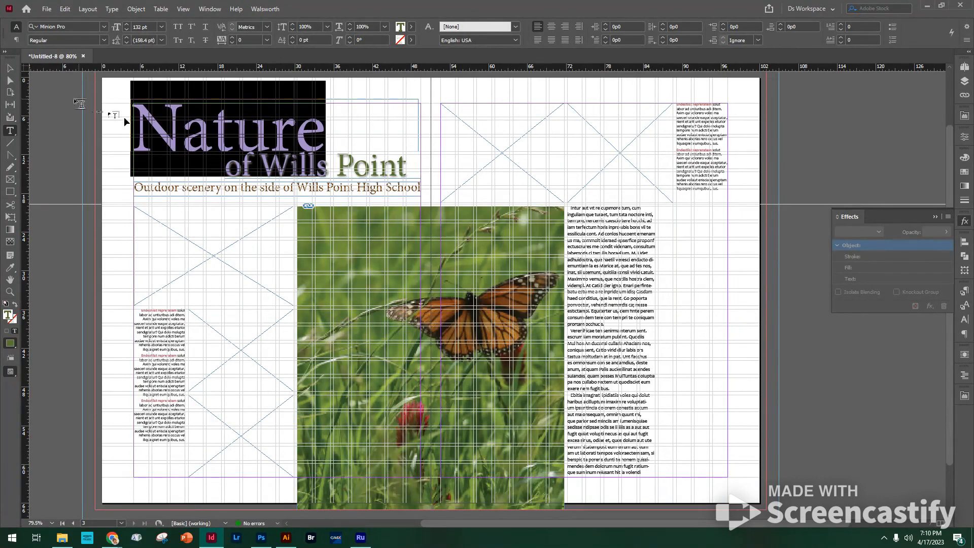
pyautogui.press('Escape')
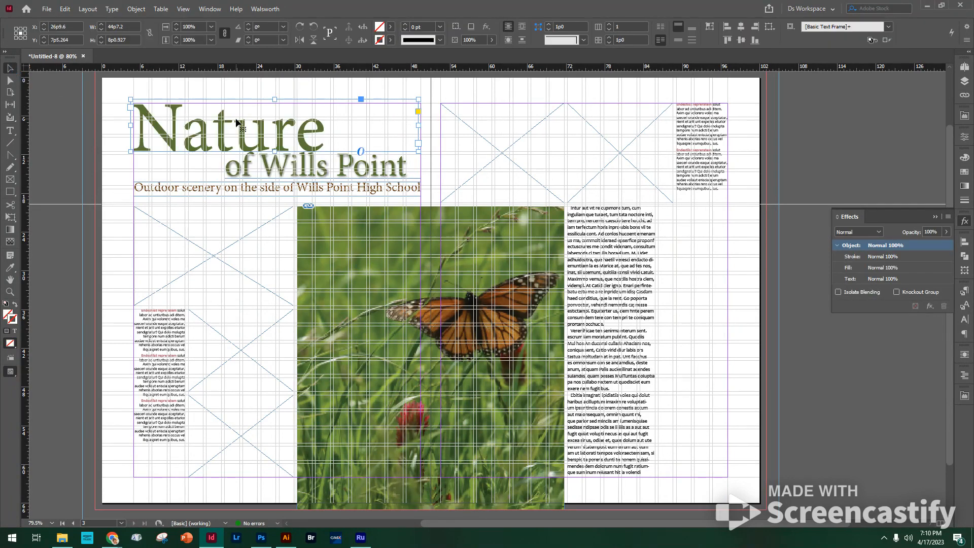
# - Position the "Nature" frame so its letters meet the left and top margins, just above "of Wills Point"
pyautogui.moveTo(236, 119); pyautogui.dragTo(236, 116)
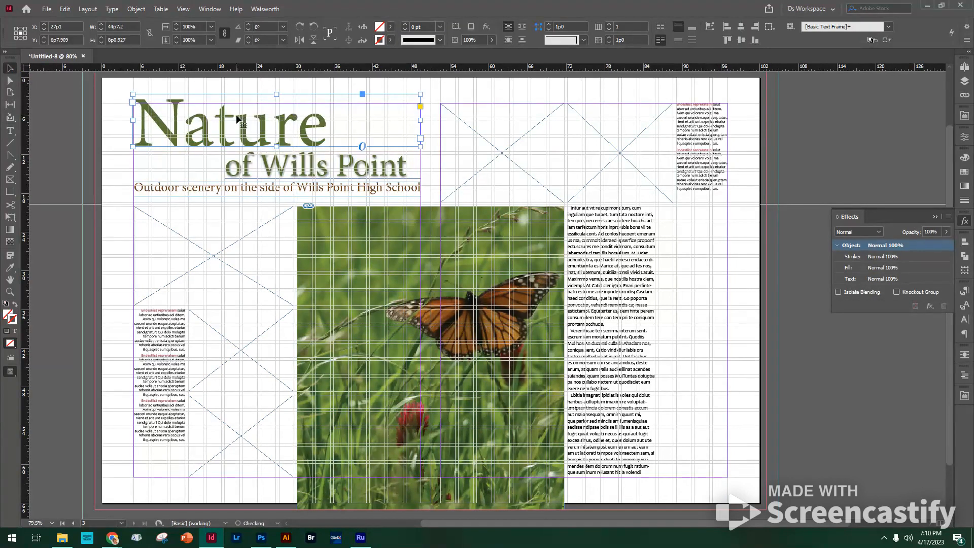
pyautogui.press('Down')
pyautogui.press('Down')
pyautogui.press('Down')
pyautogui.press('Down')
pyautogui.press('Down')
pyautogui.press('Down')
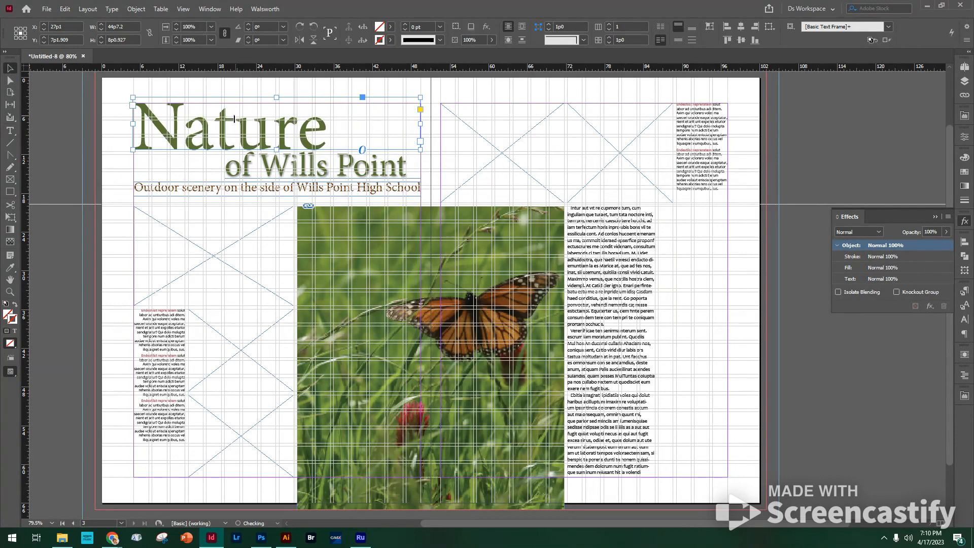
# - Create an object style named "Text Dropshadow" from the "of Wills Point" frame
pyautogui.click(324, 171)
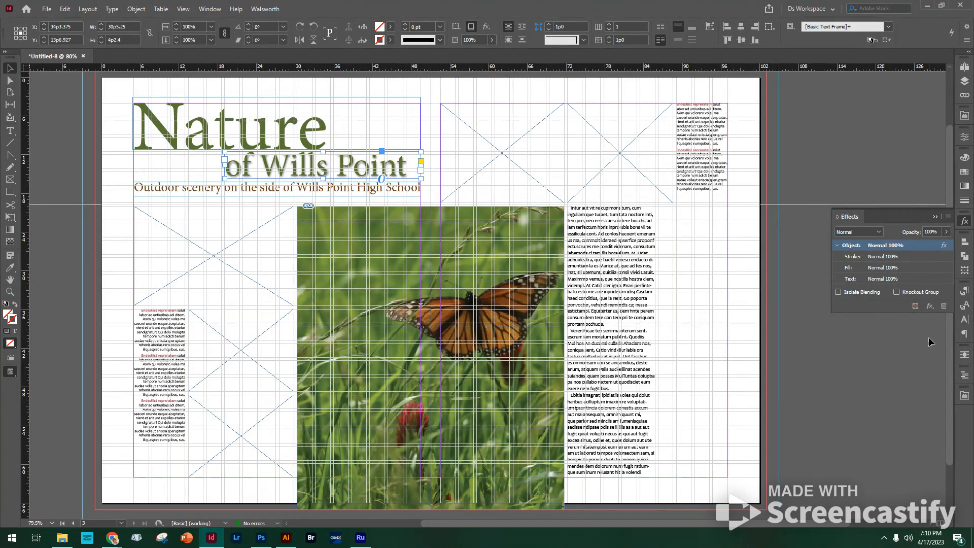
pyautogui.click(210, 9)
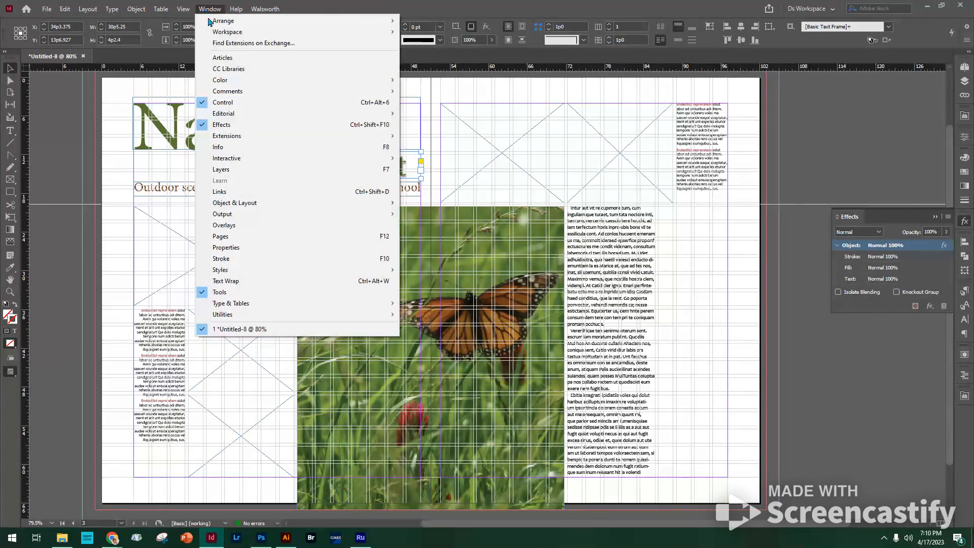
pyautogui.moveTo(237, 205)
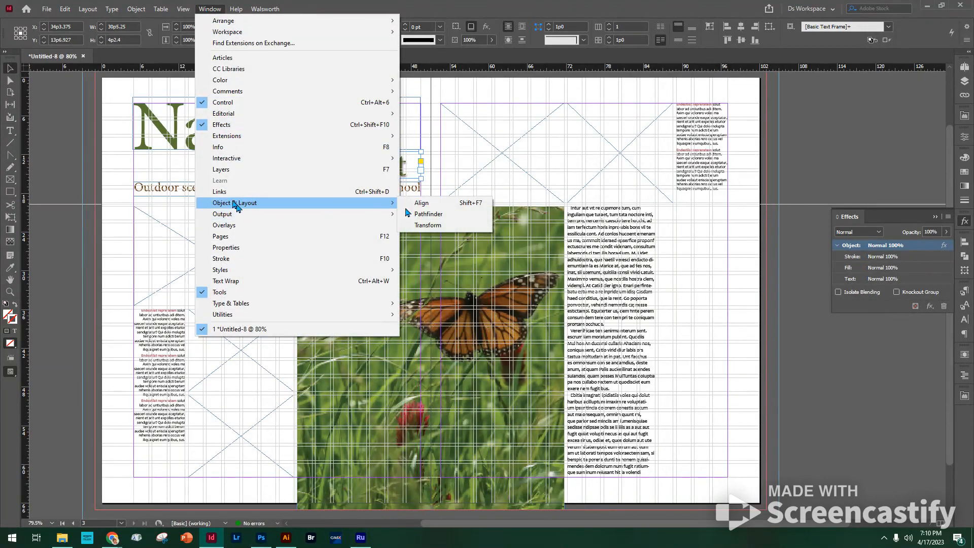
pyautogui.moveTo(322, 272)
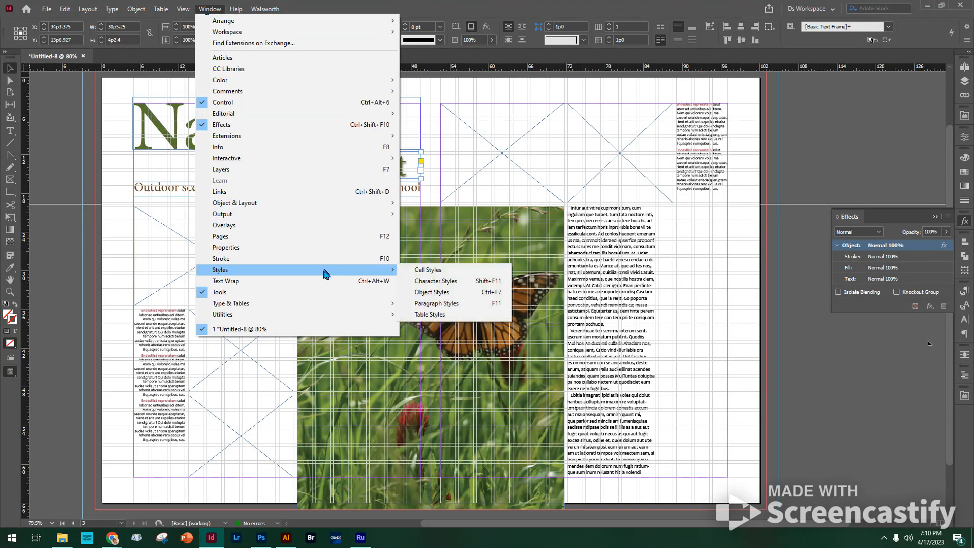
pyautogui.click(438, 293)
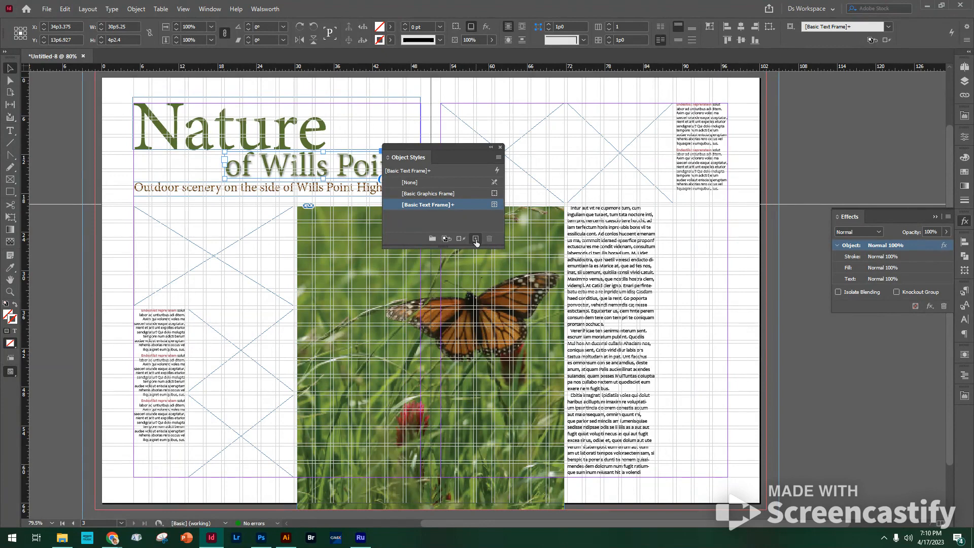
pyautogui.click(476, 239)
pyautogui.click(419, 217)
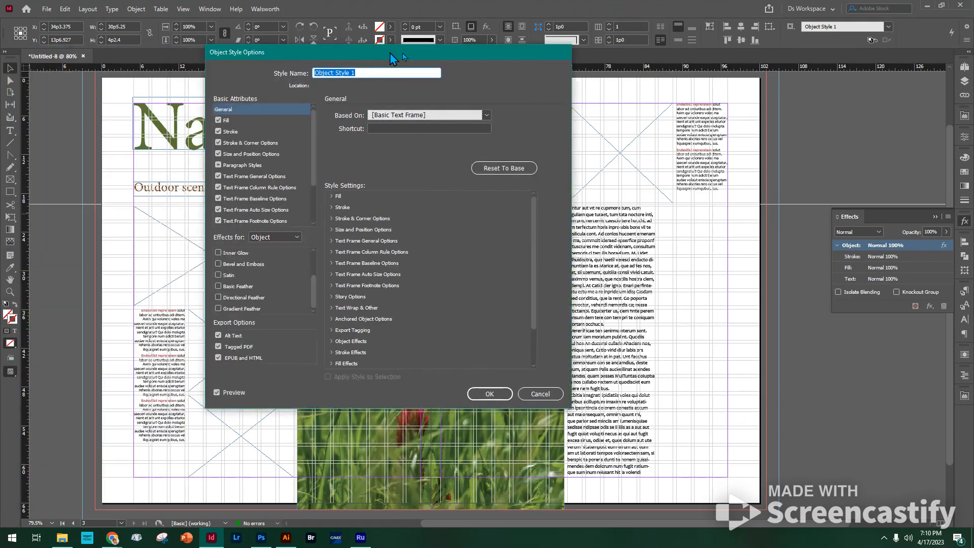
pyautogui.moveTo(390, 53); pyautogui.dragTo(400, 107)
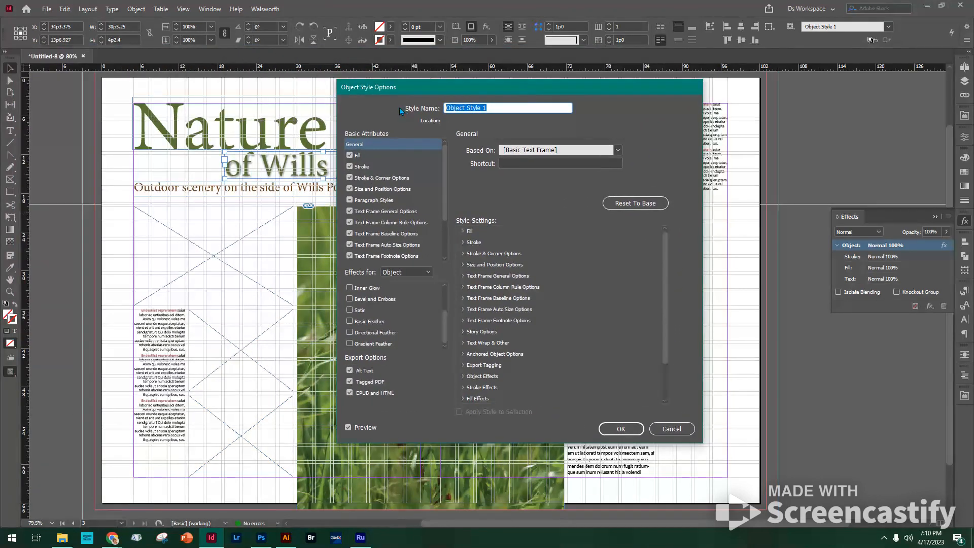
pyautogui.write('Text Dropshadow')
pyautogui.press('Return')
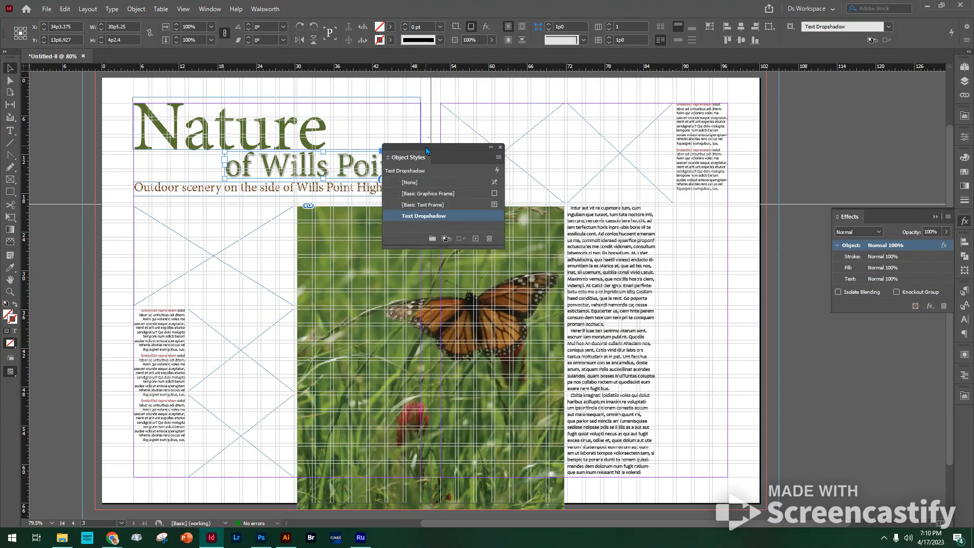
# - Apply the Text Dropshadow object style to the "Nature" frame and preview the spread without guides
pyautogui.moveTo(425, 148); pyautogui.dragTo(701, 130)
pyautogui.click(265, 136)
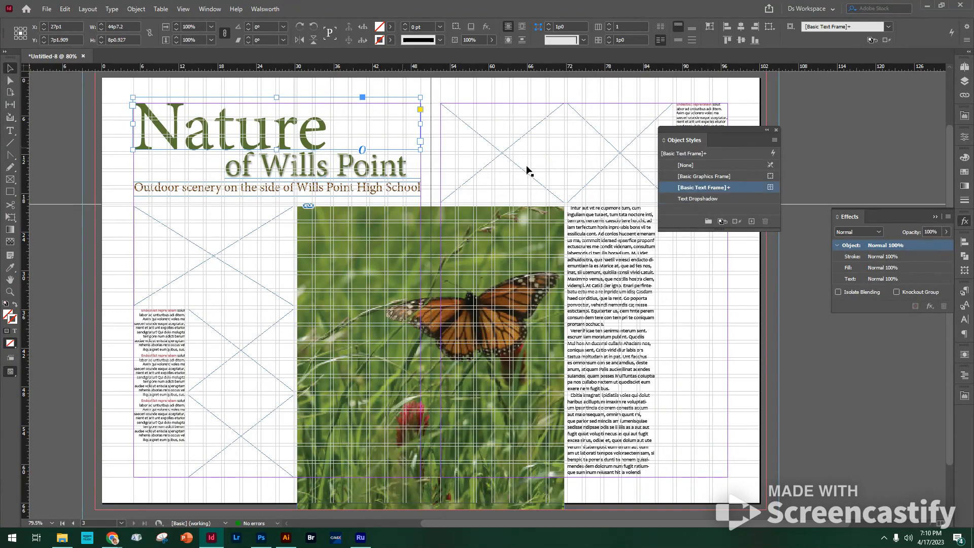
pyautogui.click(698, 199)
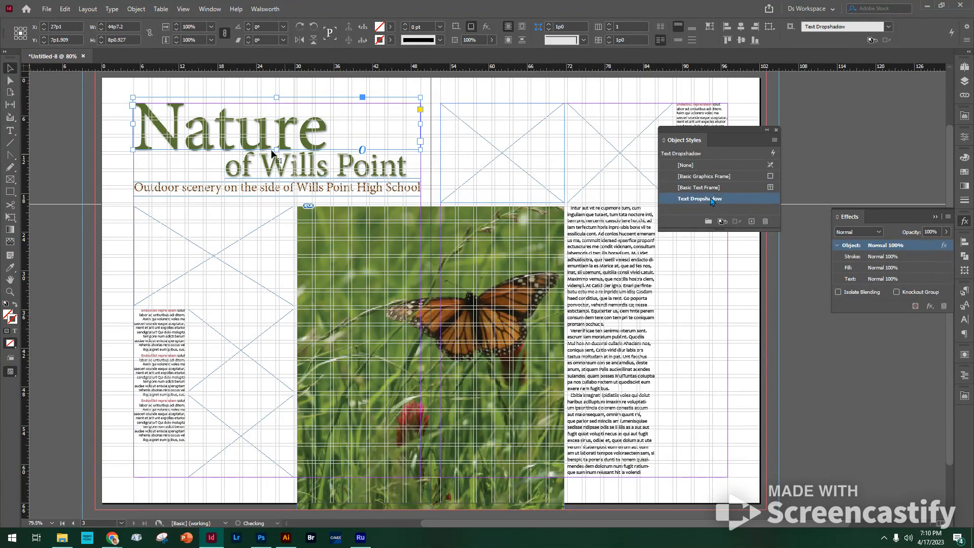
pyautogui.click(175, 90)
pyautogui.press('w')
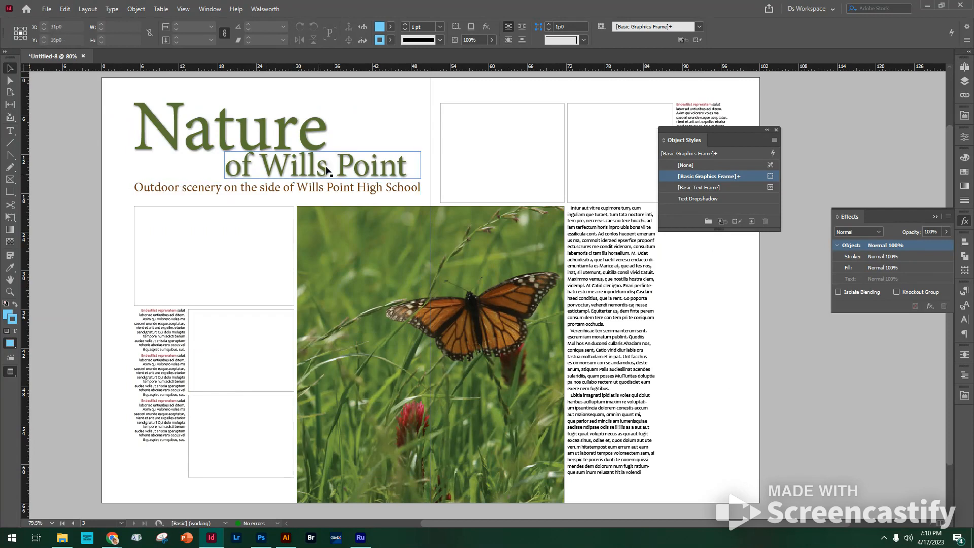
# - Fit the "Nature" frame to its text, scale both up to about 42p9 wide, and return to the normal view
pyautogui.click(315, 145)
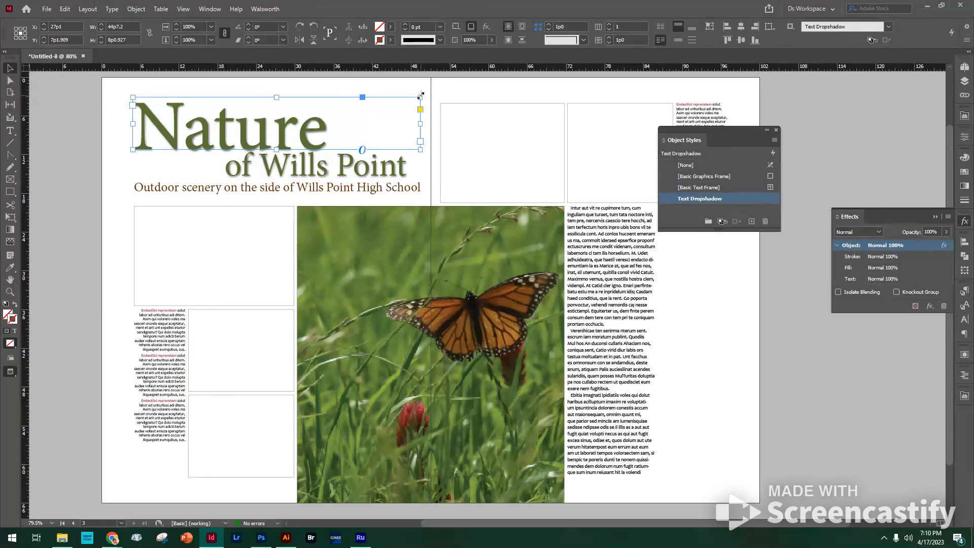
pyautogui.doubleClick(420, 95)
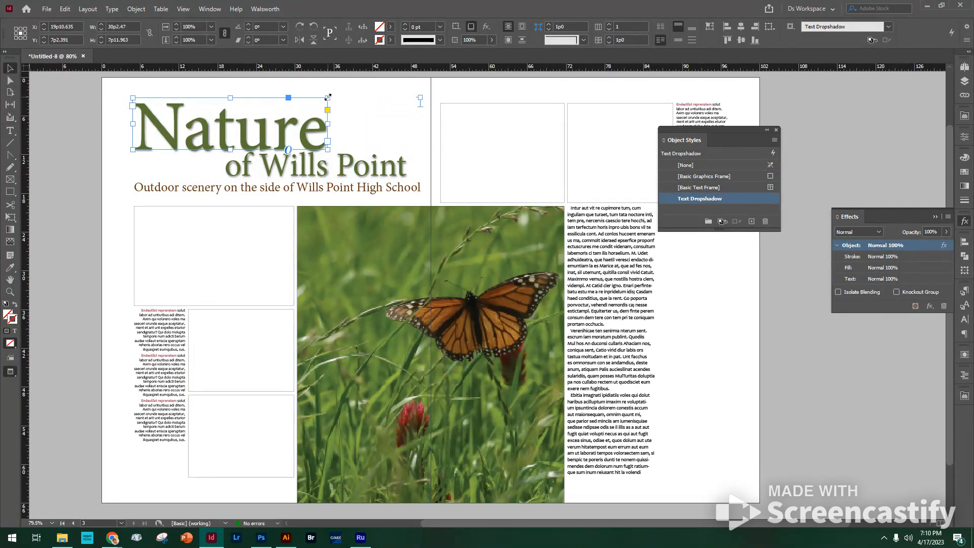
pyautogui.moveTo(329, 96); pyautogui.dragTo(376, 191)
pyautogui.press('w')
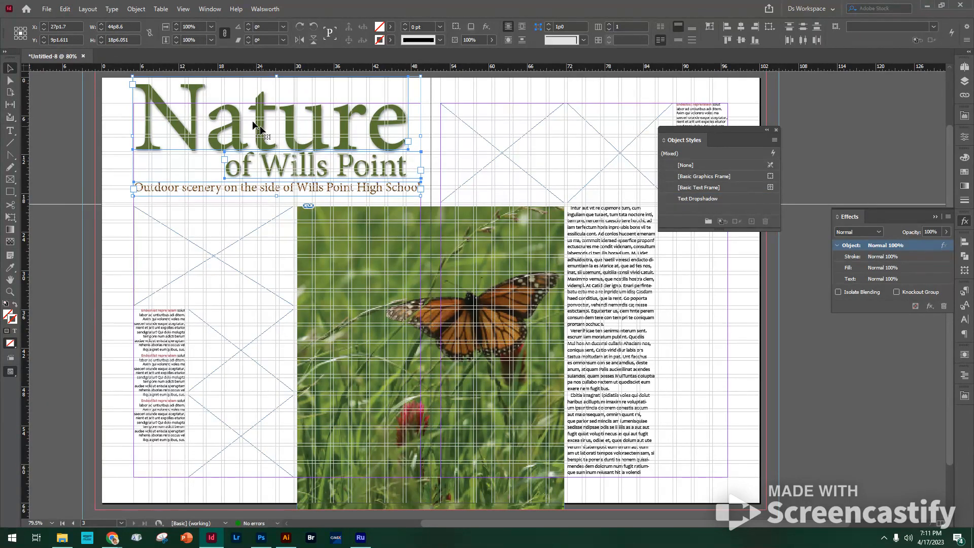
# - Move "Nature", "of Wills Point" and the subheadline down together until the subheadline sits just above the photo row, then select "Nature"
pyautogui.moveTo(253, 125); pyautogui.dragTo(261, 141)
pyautogui.click(192, 114)
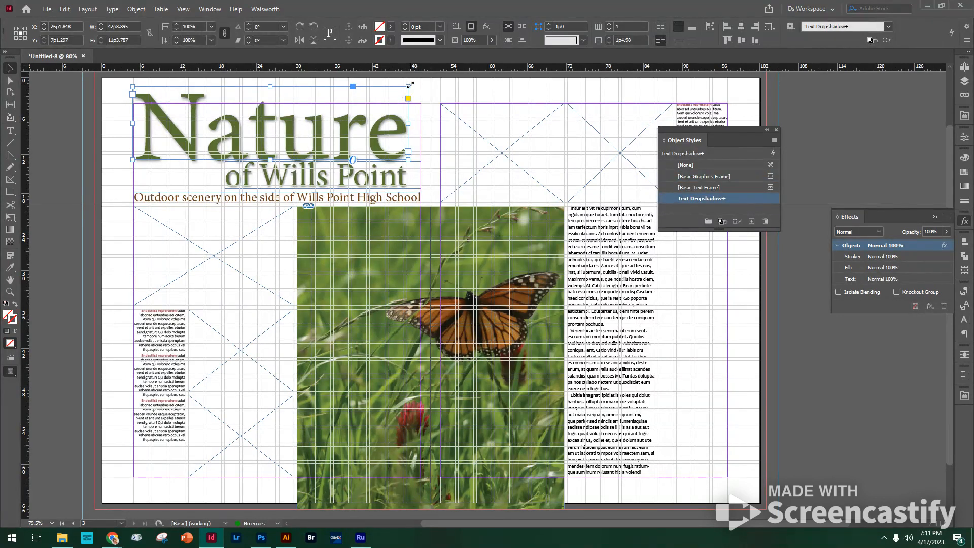
# - Scale "Nature" down to about 40p7 wide, align "of Wills Point" with the subheadline's right end, and preview the spread
pyautogui.moveTo(410, 85); pyautogui.dragTo(395, 91)
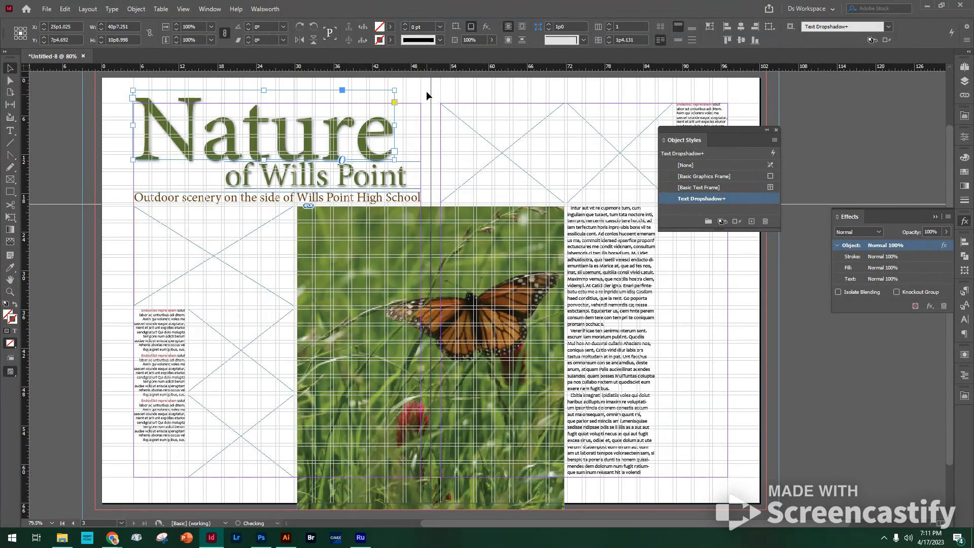
pyautogui.click(426, 91)
pyautogui.click(412, 178)
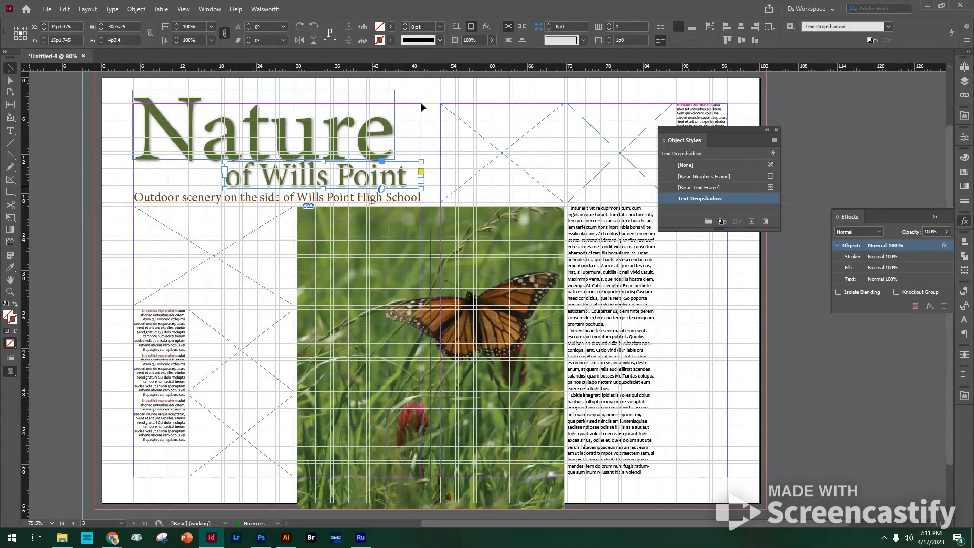
pyautogui.moveTo(420, 188); pyautogui.dragTo(396, 183)
pyautogui.press('w')
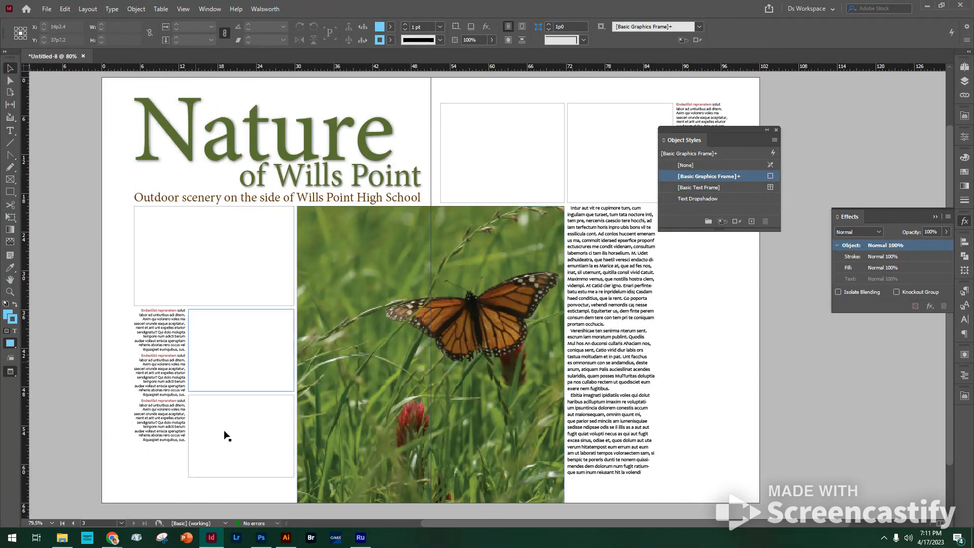
# - Dock the floating Object Styles panel, collapse the Effects panel, and check the spread with and without guides
pyautogui.moveTo(737, 129); pyautogui.dragTo(965, 345)
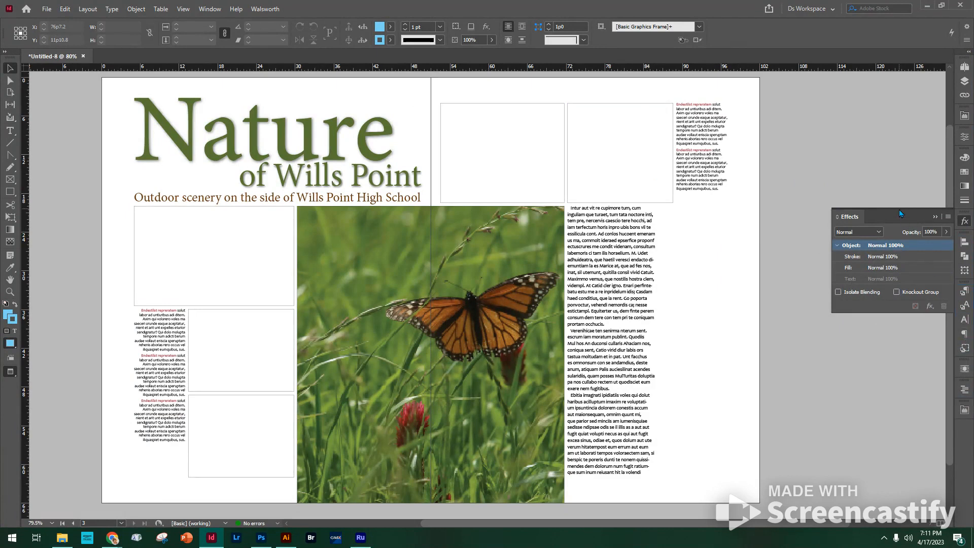
pyautogui.click(935, 217)
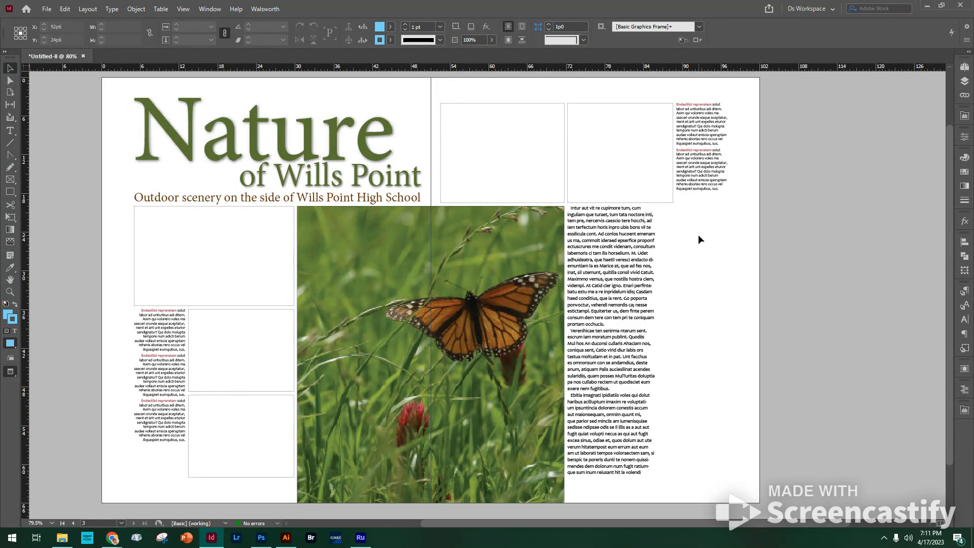
pyautogui.click(430, 357)
pyautogui.press('w')
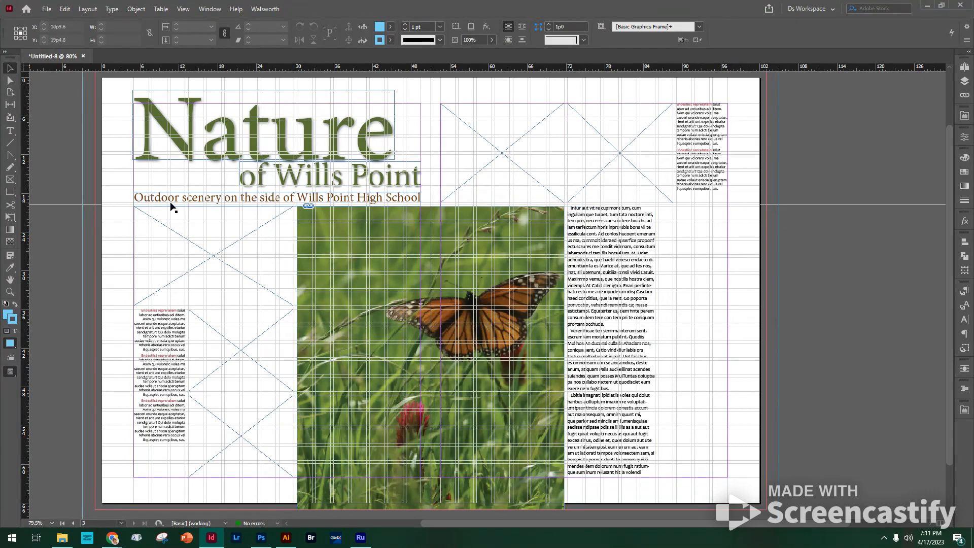
pyautogui.press('w')
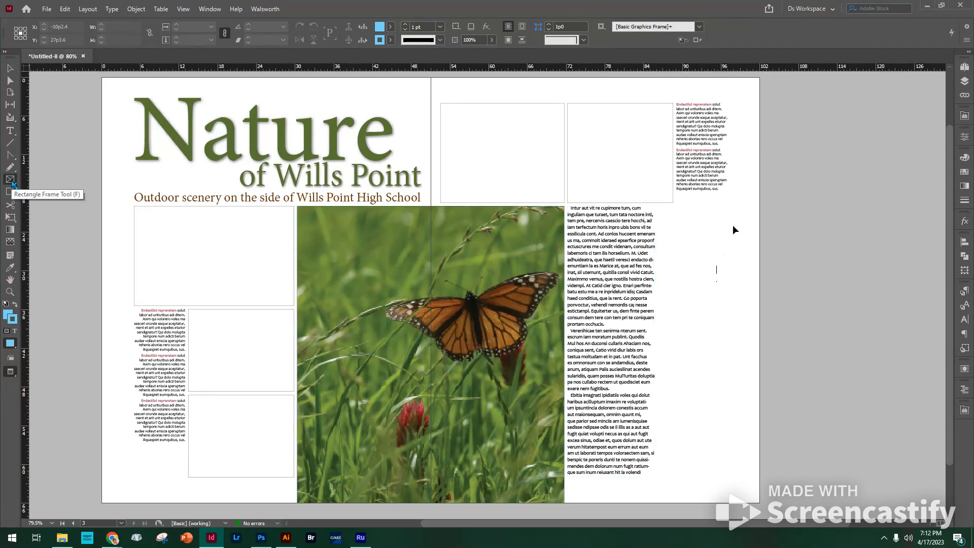
# - Draw a circular ellipse frame about 7p4.8 across and move it below the right-hand captions, against the guides beside the body copy
pyautogui.click(13, 183)
pyautogui.click(31, 202)
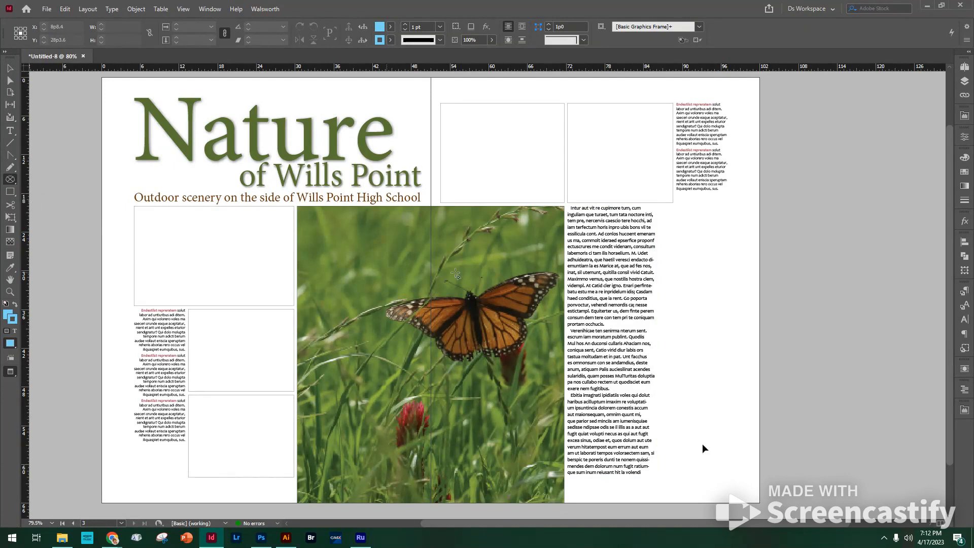
pyautogui.moveTo(691, 221); pyautogui.dragTo(736, 288)
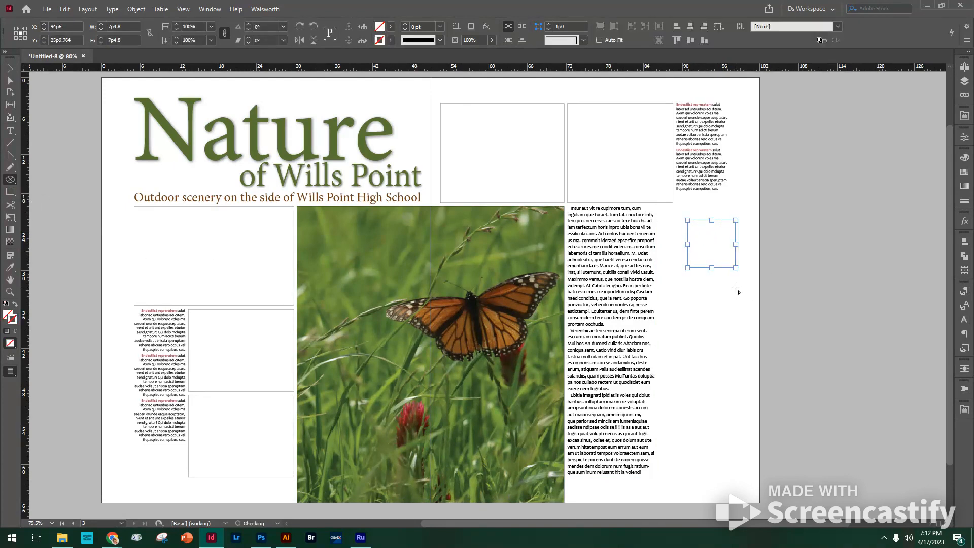
pyautogui.press('w')
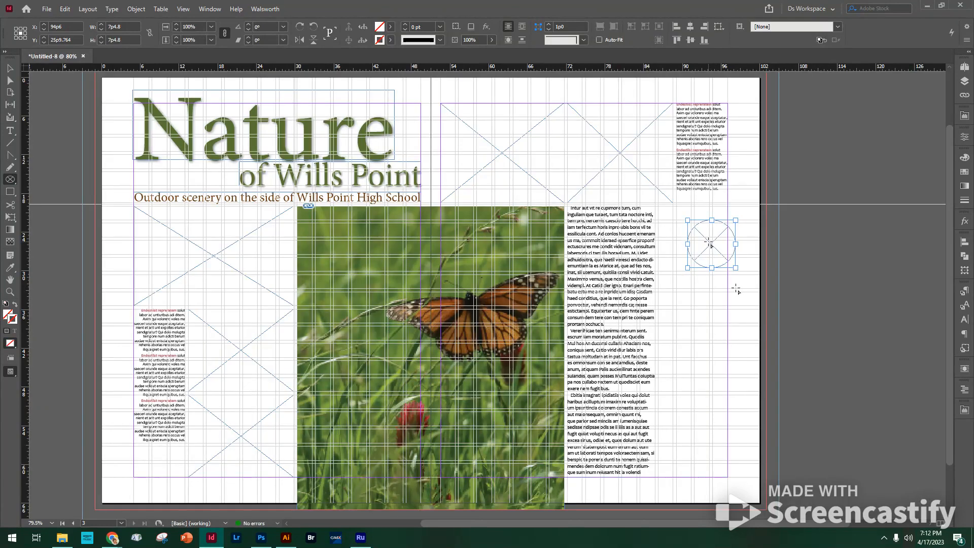
pyautogui.press('v')
pyautogui.moveTo(710, 244); pyautogui.dragTo(696, 232)
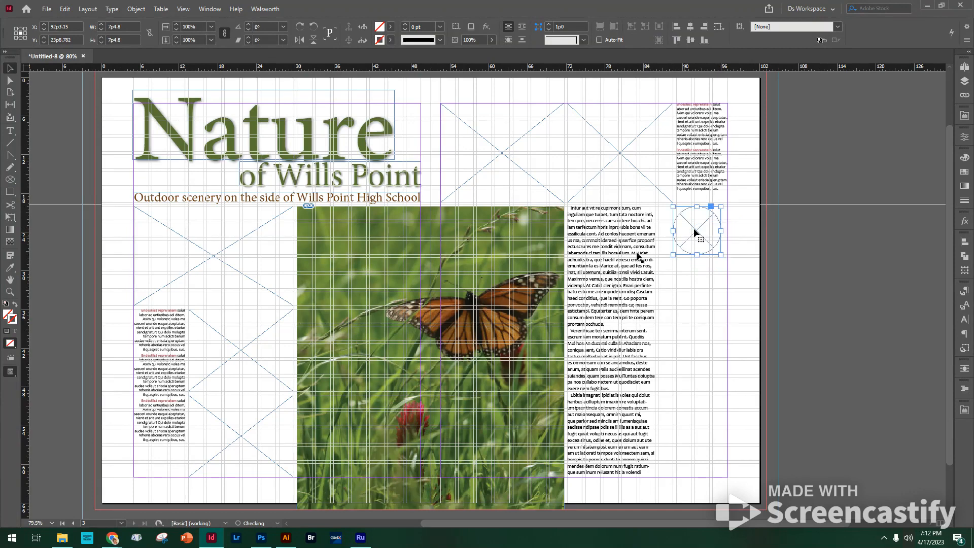
# - Draw a rectangle frame about 7p5 square over the circle's lower half, extending below it
pyautogui.click(9, 179)
pyautogui.click(37, 192)
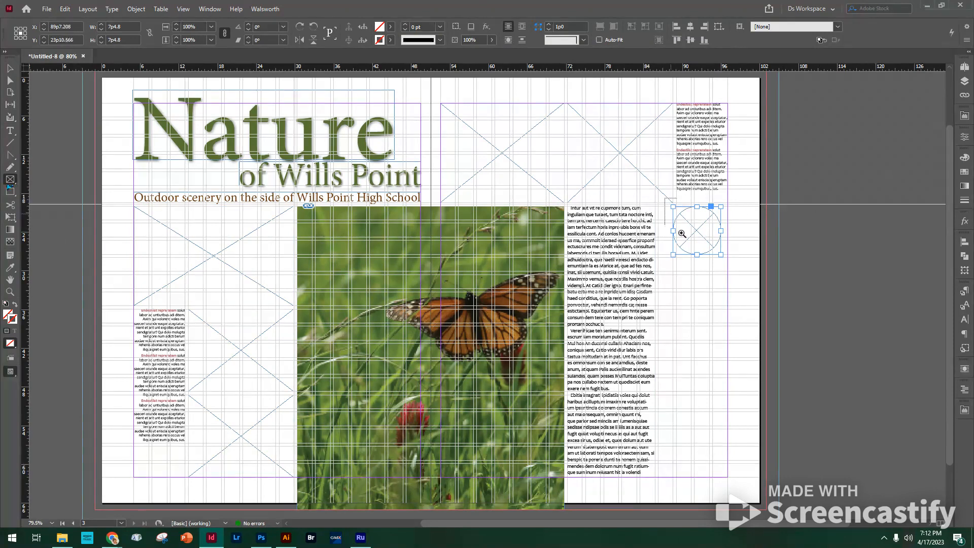
pyautogui.moveTo(664, 197); pyautogui.dragTo(767, 353)
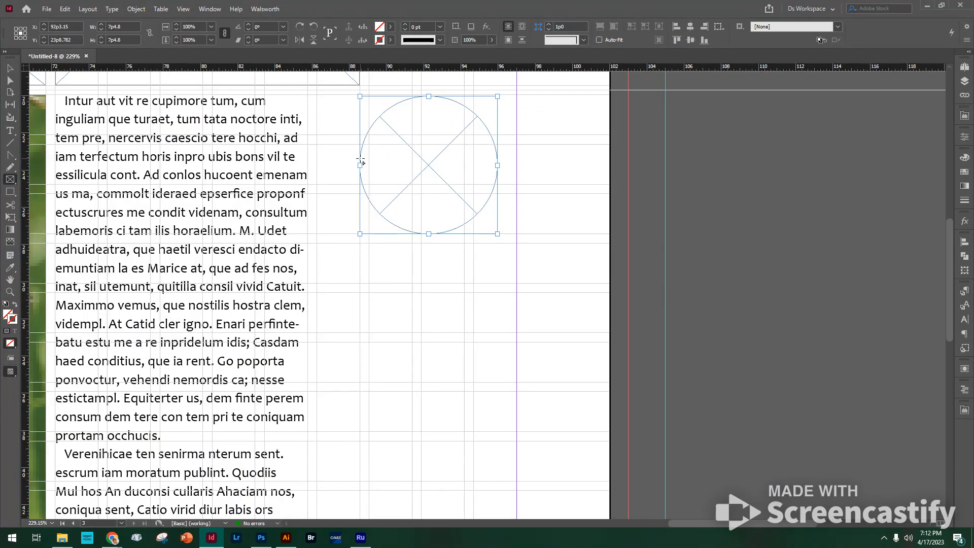
pyautogui.moveTo(361, 162); pyautogui.dragTo(497, 320)
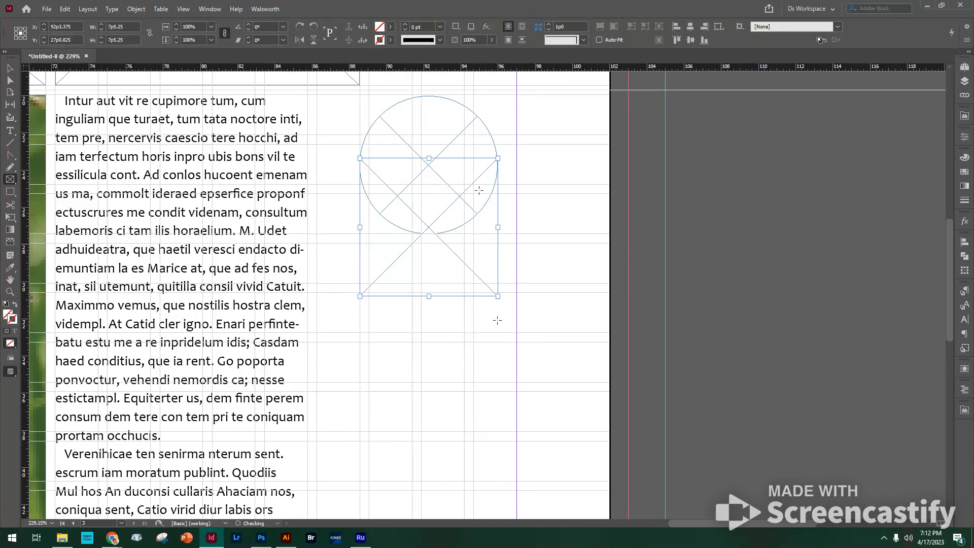
# - Resize the rectangle to about 7p4.8 by 7p0.6 so its upper edge meets the circle's widest points
pyautogui.click(10, 68)
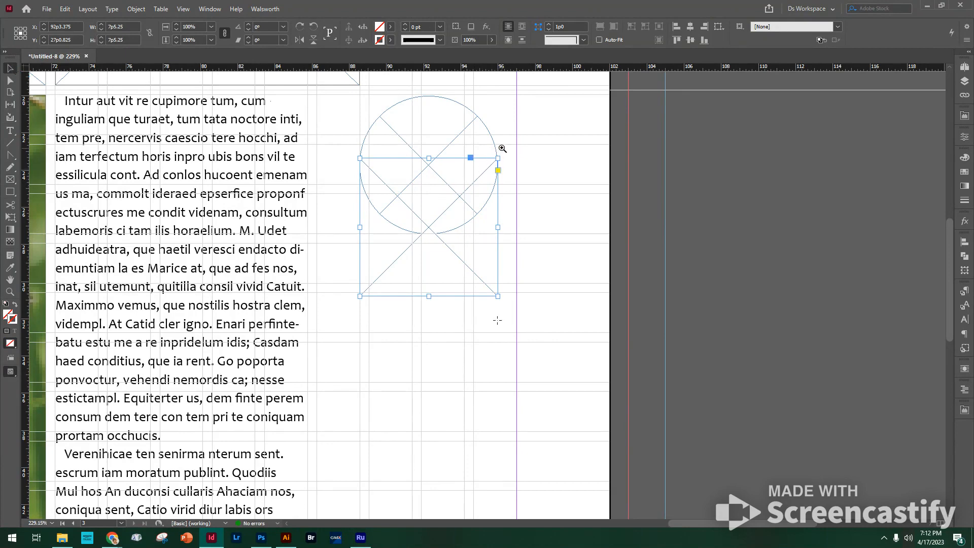
pyautogui.moveTo(496, 220); pyautogui.dragTo(495, 219)
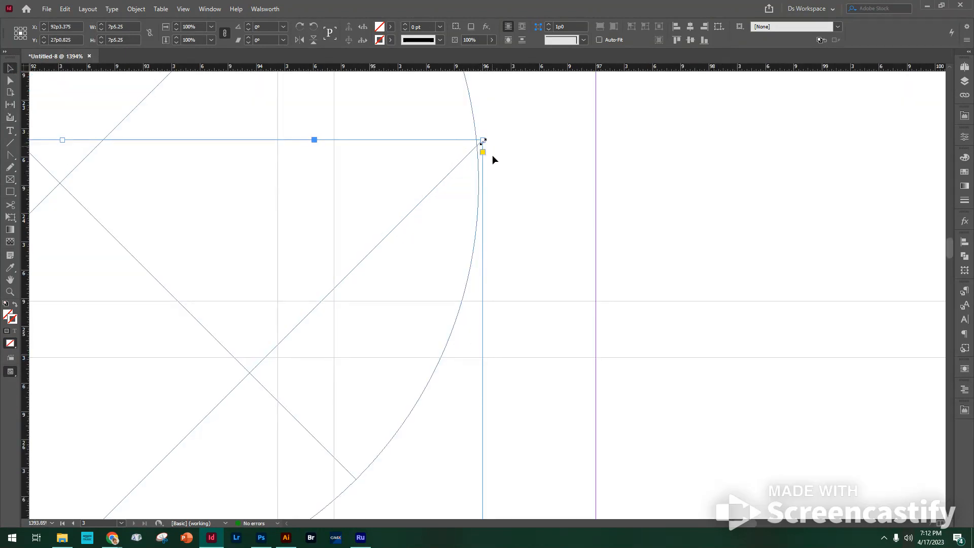
pyautogui.moveTo(483, 139); pyautogui.dragTo(478, 183)
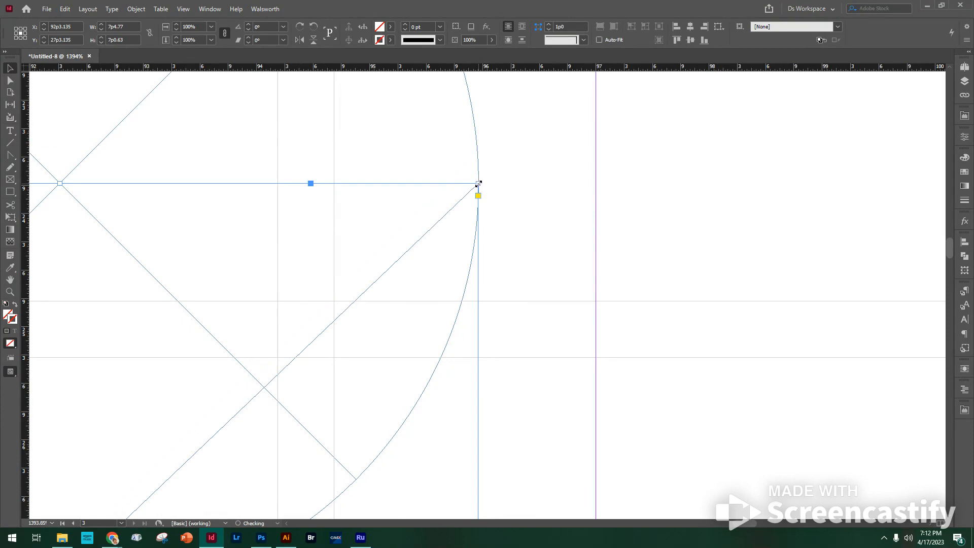
pyautogui.keyDown('ctrl'); pyautogui.keyDown('alt'); pyautogui.click(512, 167); pyautogui.keyUp('alt'); pyautogui.keyUp('ctrl')
pyautogui.keyDown('ctrl'); pyautogui.keyDown('alt'); pyautogui.click(512, 166); pyautogui.keyUp('alt'); pyautogui.keyUp('ctrl')
pyautogui.keyDown('ctrl'); pyautogui.keyDown('alt'); pyautogui.click(441, 274); pyautogui.keyUp('alt'); pyautogui.keyUp('ctrl')
pyautogui.keyDown('ctrl'); pyautogui.keyDown('alt'); pyautogui.click(441, 288); pyautogui.keyUp('alt'); pyautogui.keyUp('ctrl')
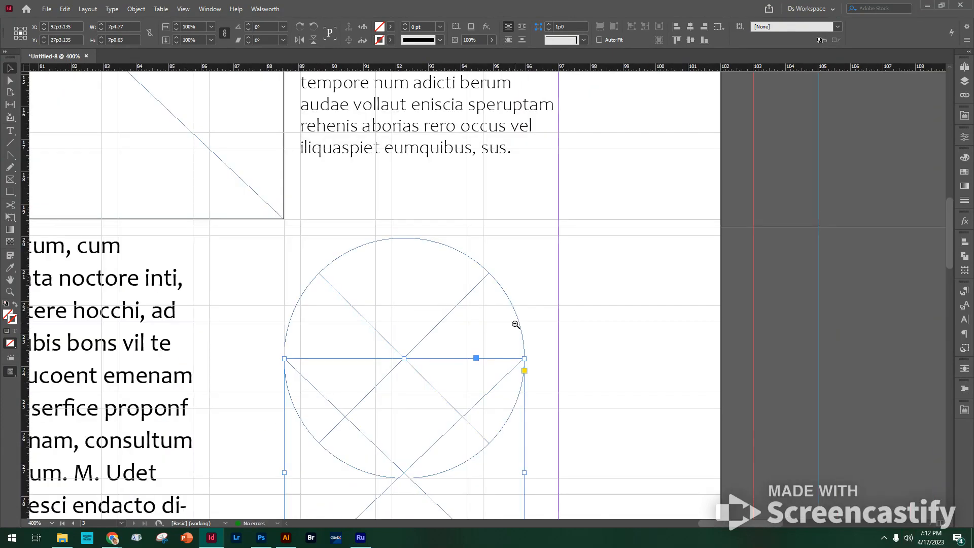
# - Select the circle and the rectangle together and align their horizontal centers
pyautogui.keyDown('shift'); pyautogui.click(505, 376); pyautogui.keyUp('shift')
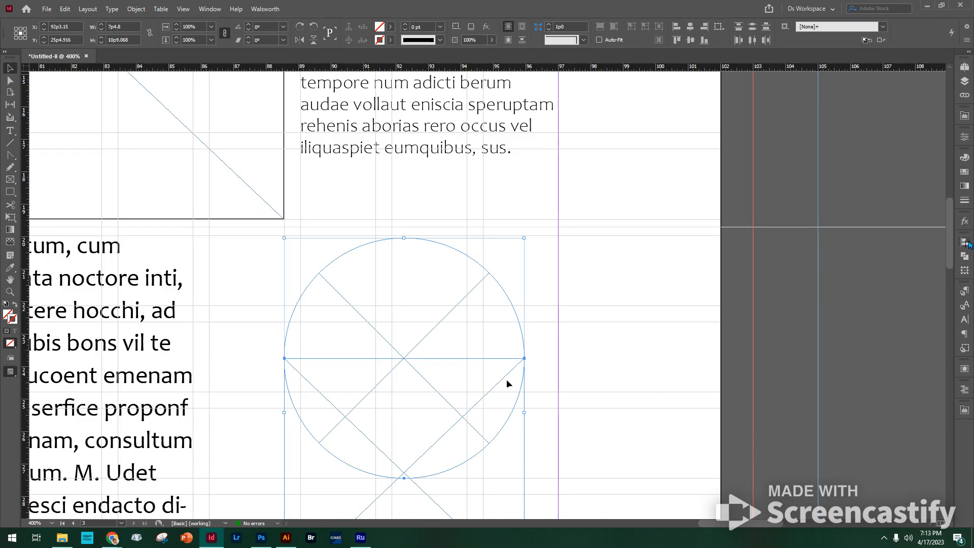
pyautogui.click(964, 242)
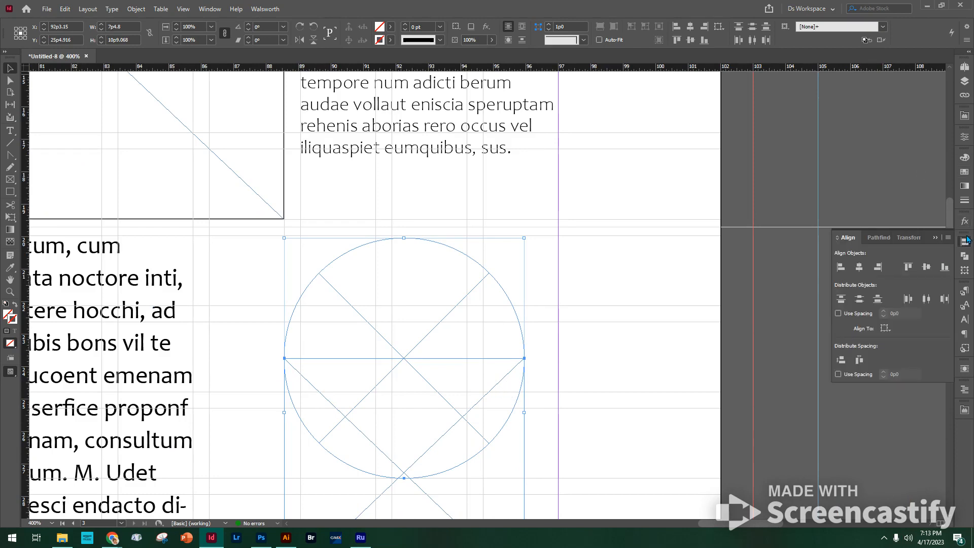
pyautogui.click(859, 269)
# - Try aligning both shapes to the page's right edge and horizontal center, and undo both alignments
pyautogui.click(885, 328)
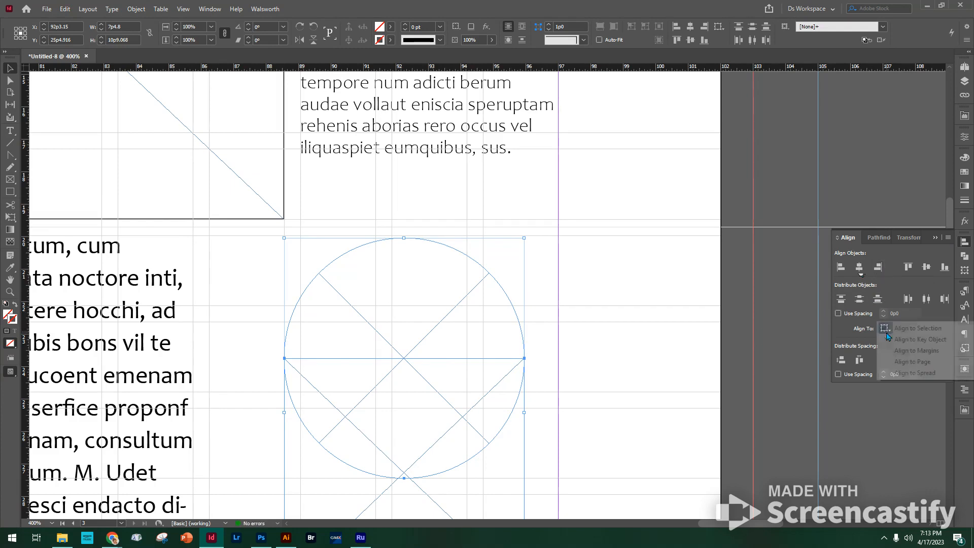
pyautogui.click(908, 351)
pyautogui.click(878, 268)
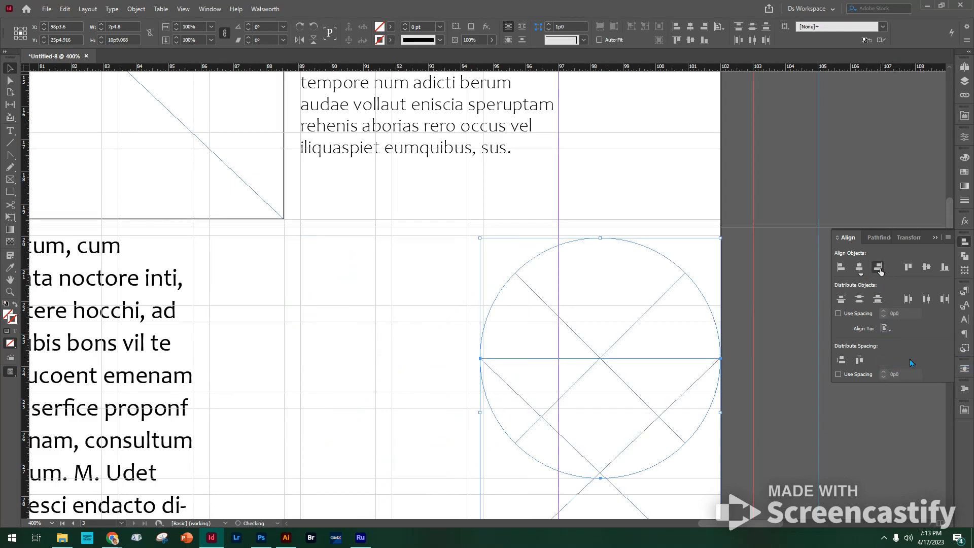
pyautogui.click(859, 268)
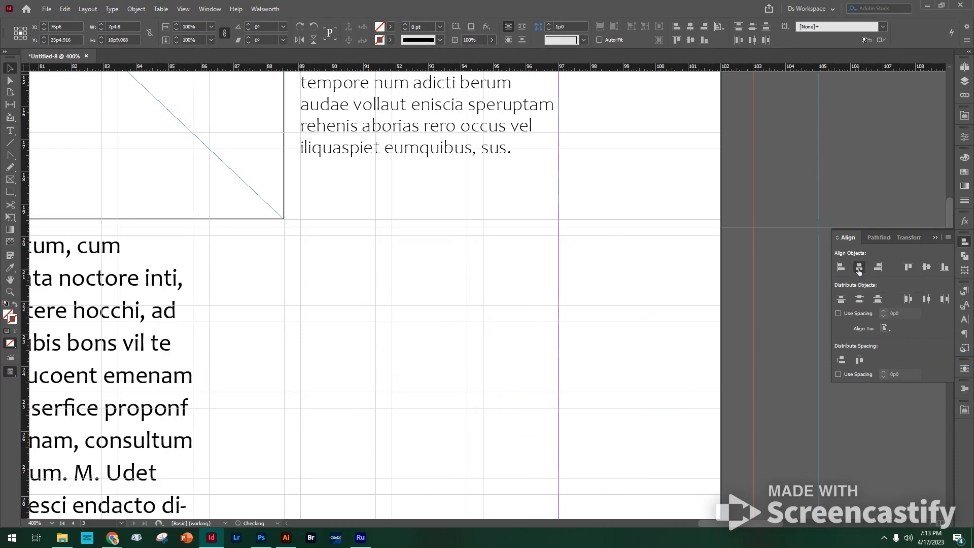
pyautogui.hotkey('ctrl', 'z')
pyautogui.hotkey('ctrl', 'z')
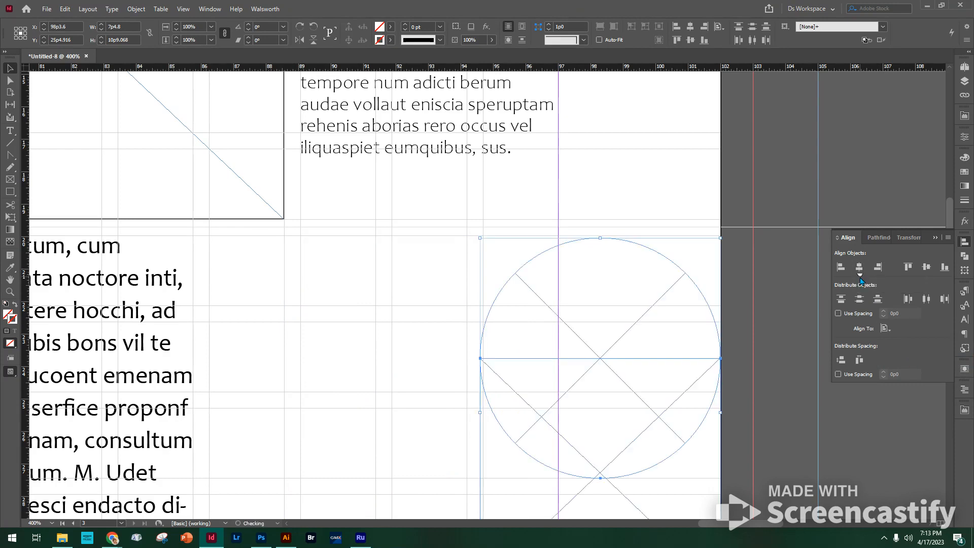
# - Align the circle to the rectangle's horizontal center, with the rectangle as key object, and deselect both
pyautogui.click(885, 328)
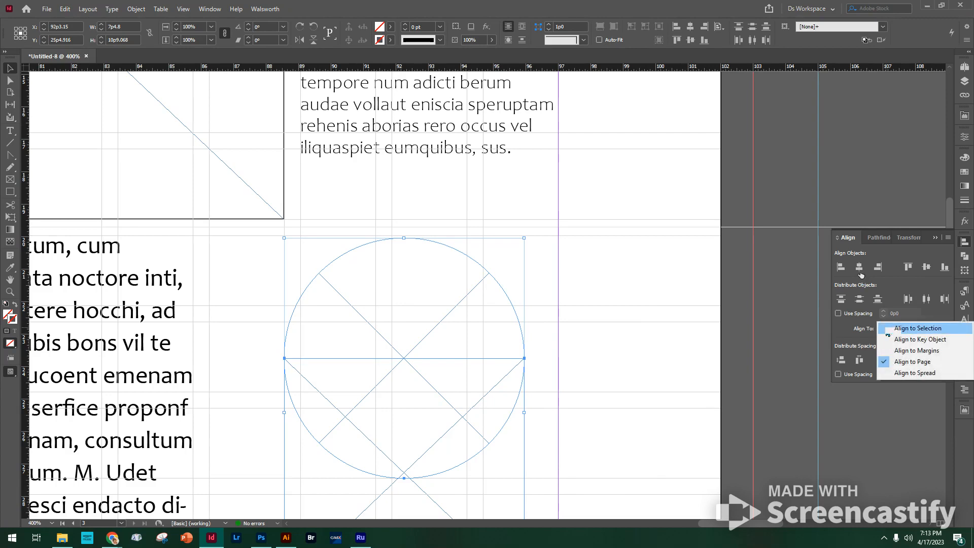
pyautogui.click(893, 339)
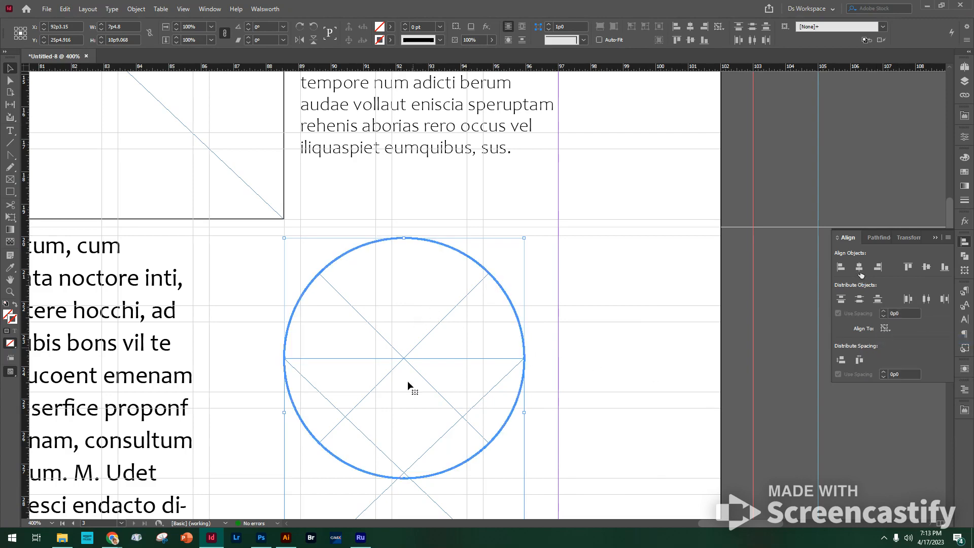
pyautogui.click(336, 482)
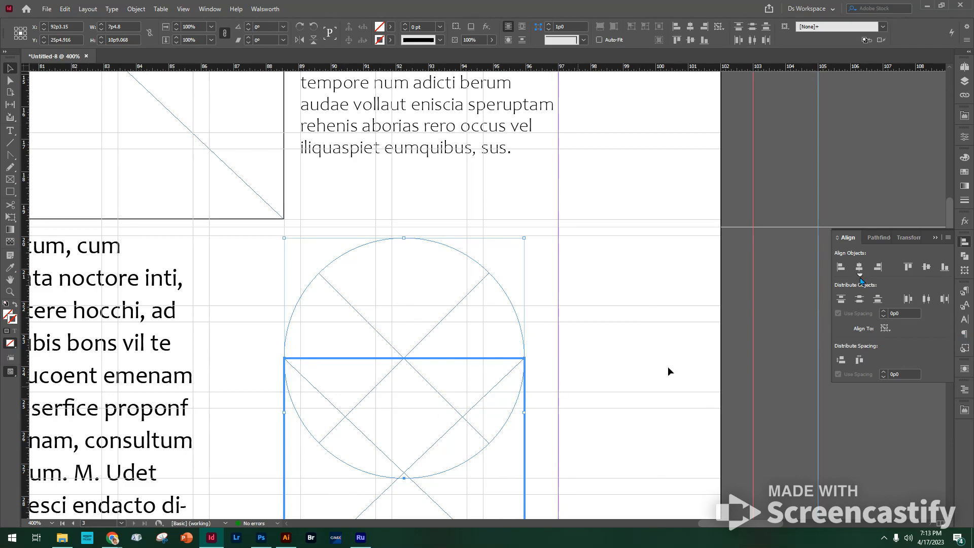
pyautogui.click(861, 268)
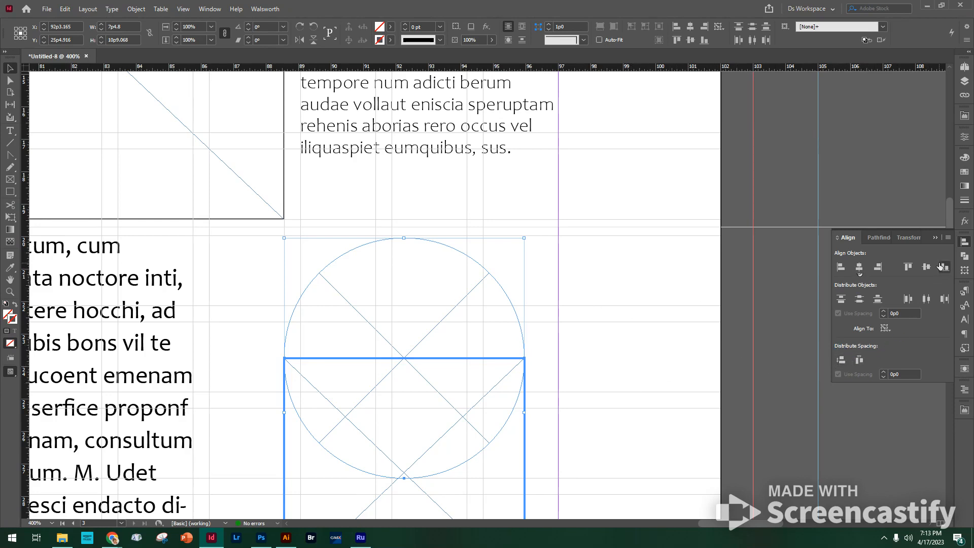
pyautogui.click(549, 318)
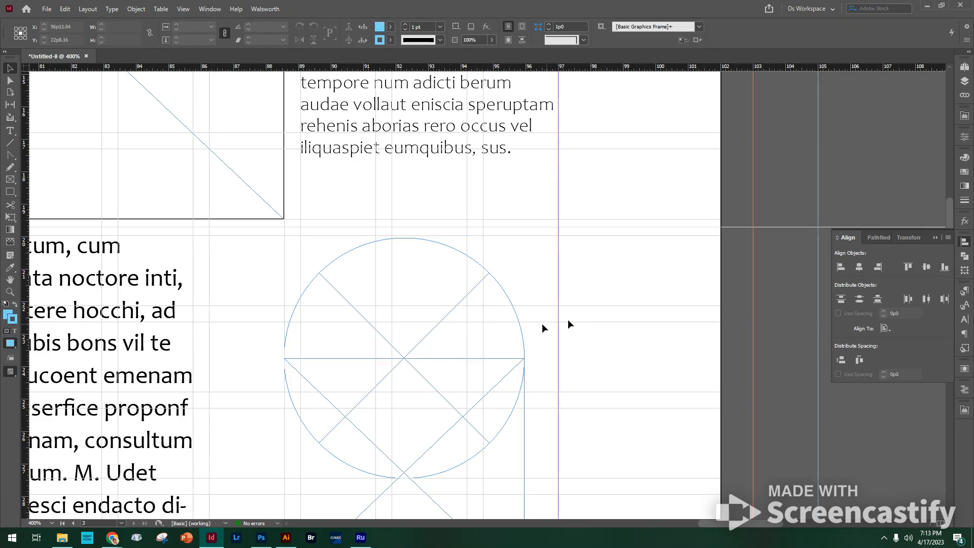
# - Select the circle and rectangle together and merge them into one arched frame with Pathfinder Add
pyautogui.moveTo(543, 324); pyautogui.dragTo(491, 416)
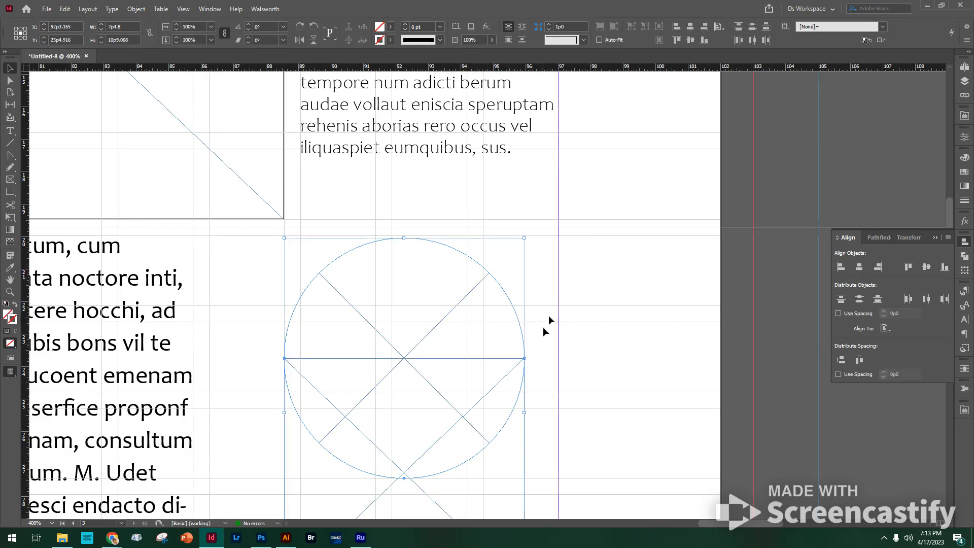
pyautogui.moveTo(546, 311); pyautogui.dragTo(545, 168)
pyautogui.moveTo(543, 90); pyautogui.dragTo(308, 473)
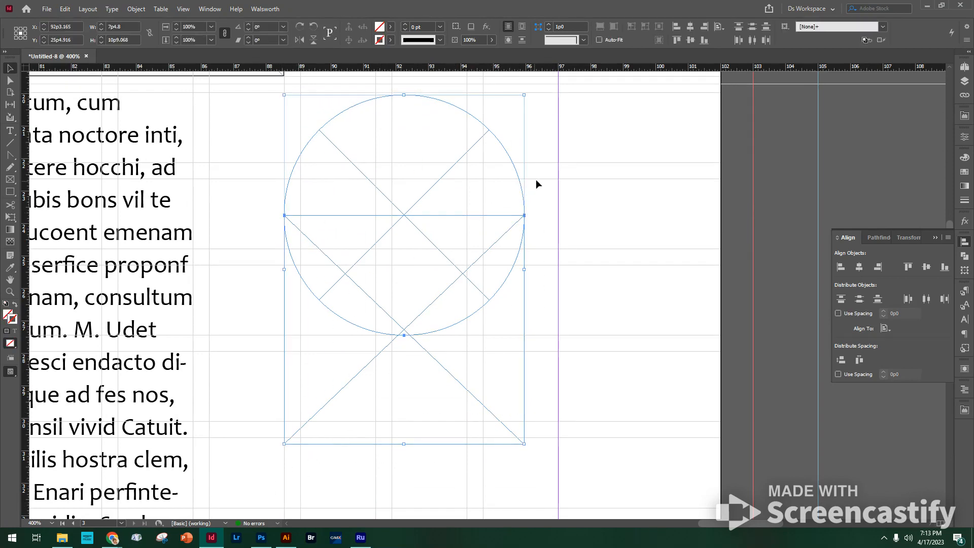
pyautogui.moveTo(538, 189); pyautogui.dragTo(504, 252)
pyautogui.click(874, 239)
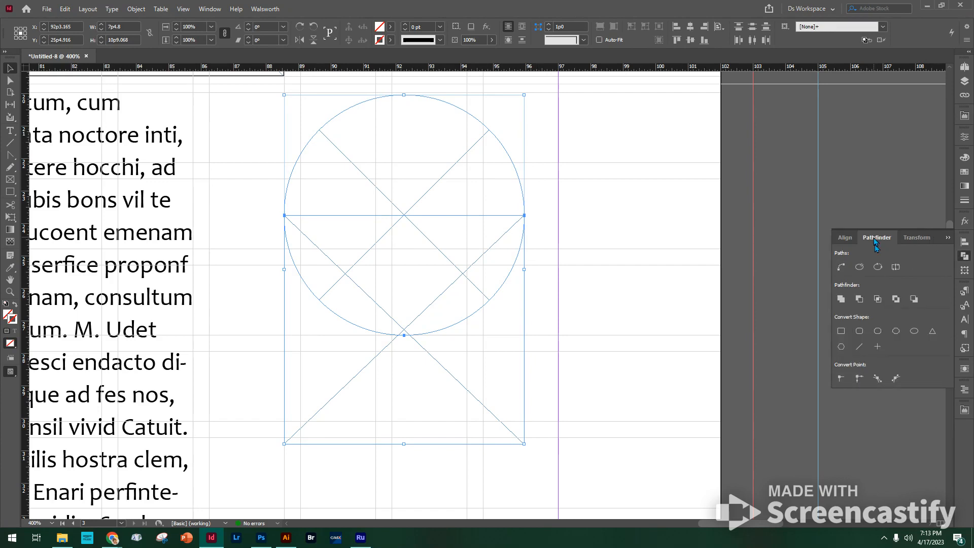
pyautogui.click(841, 300)
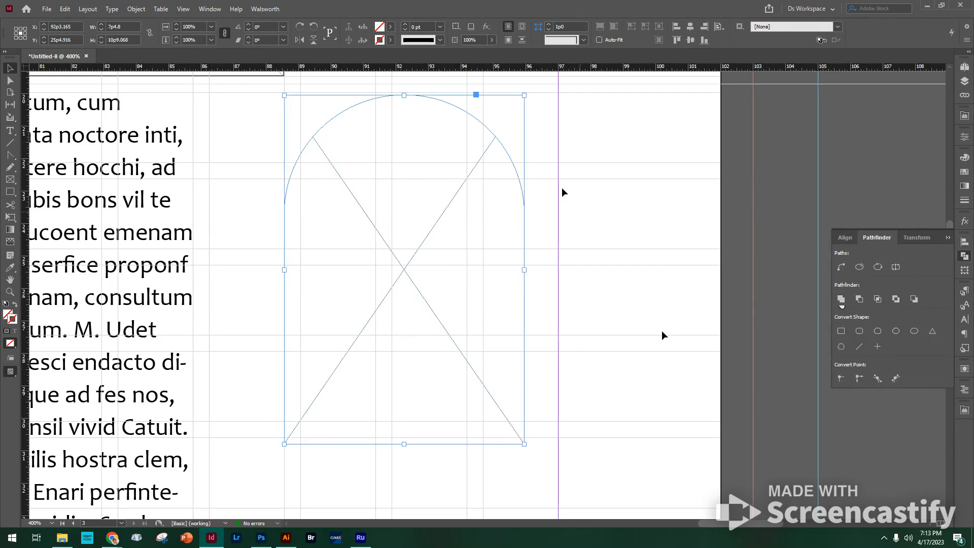
# - Place IMG_2586.JPG into the arched frame and fill the frame proportionally
pyautogui.click(46, 9)
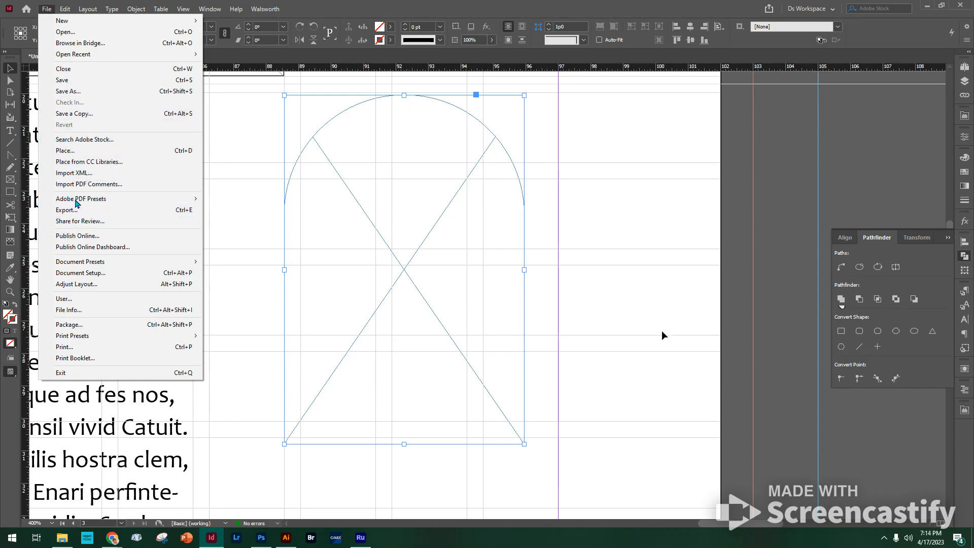
pyautogui.click(76, 150)
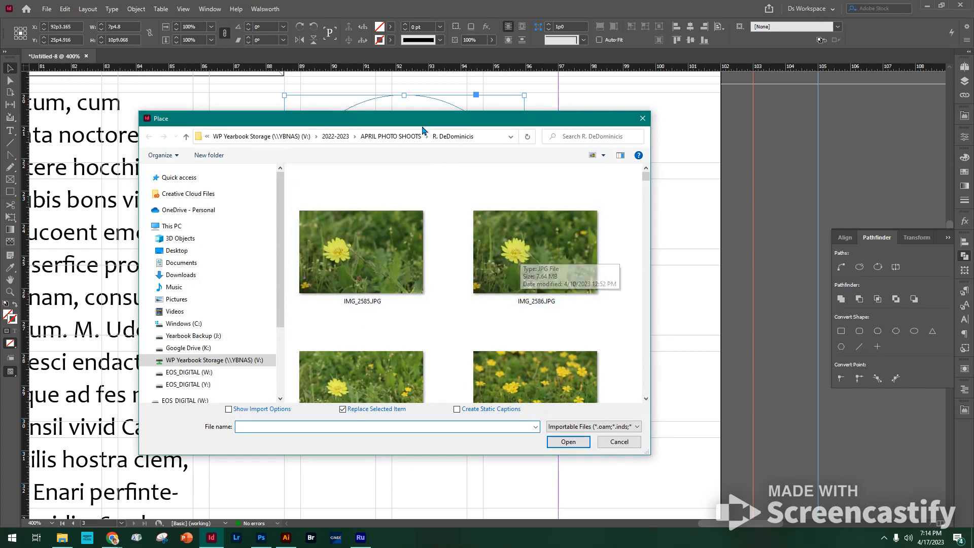
pyautogui.doubleClick(516, 254)
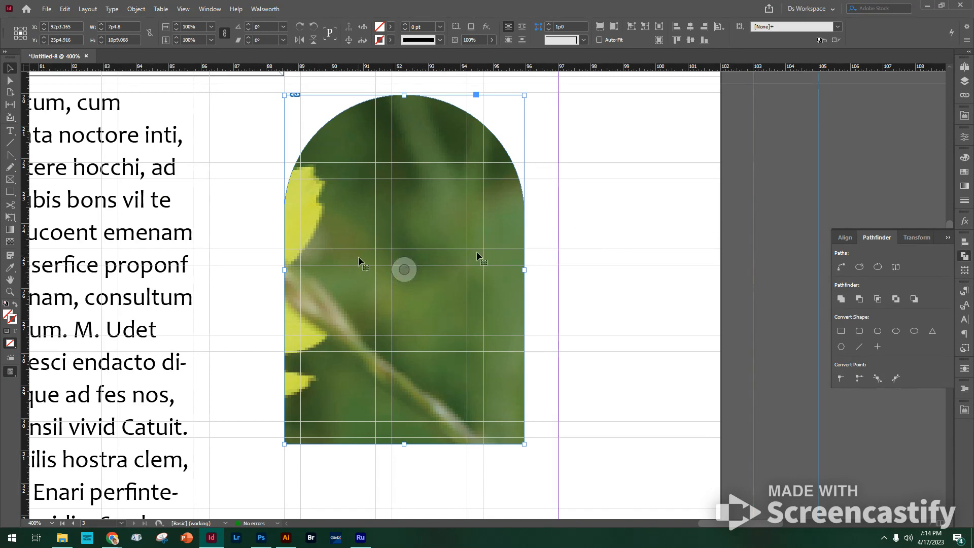
pyautogui.rightClick(402, 270)
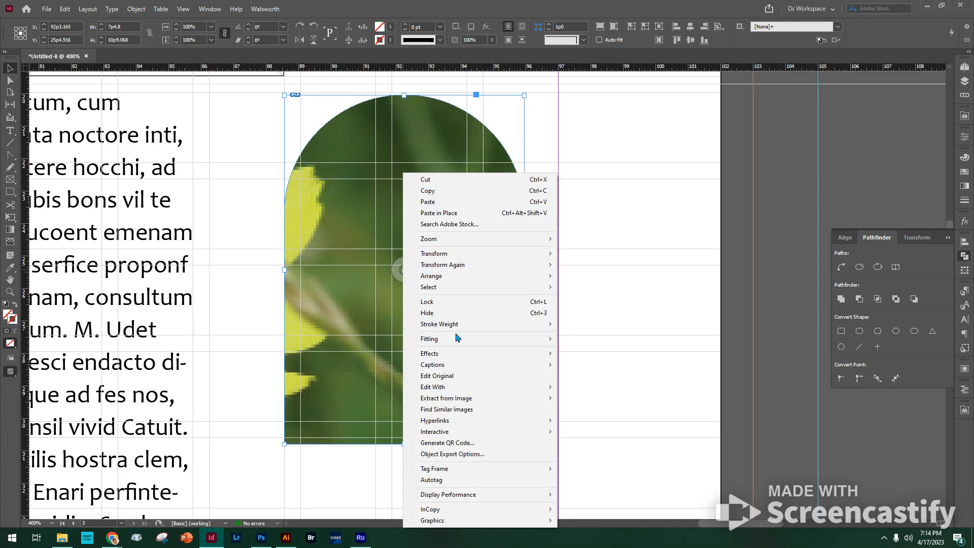
pyautogui.moveTo(456, 339)
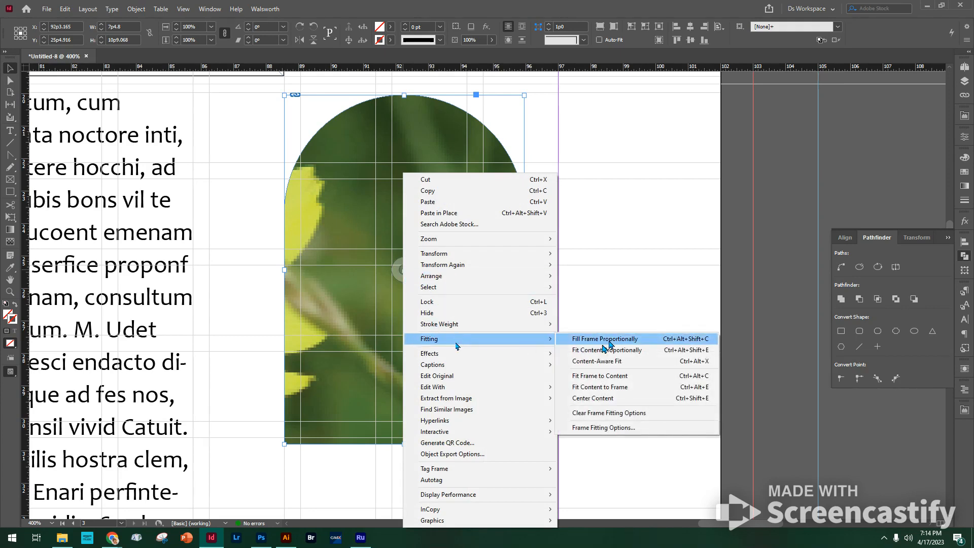
pyautogui.click(610, 338)
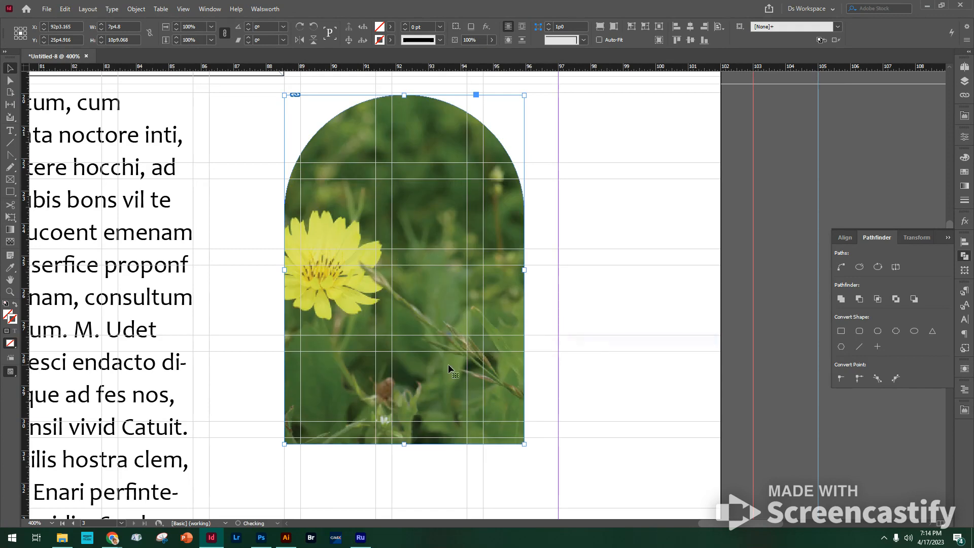
# - Shift the photo inside the arched frame so the yellow flower sits in the middle, and deselect it
pyautogui.click(403, 269)
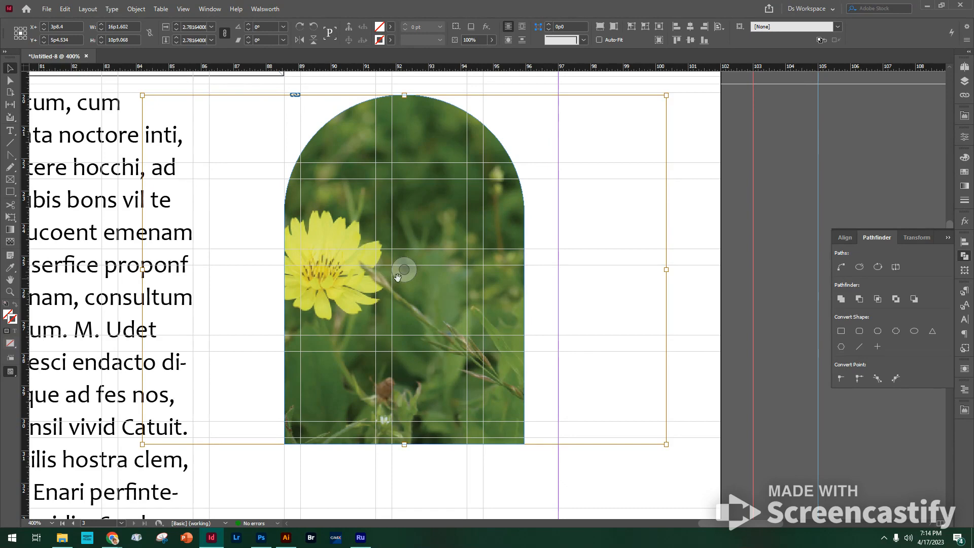
pyautogui.moveTo(402, 271); pyautogui.dragTo(486, 275)
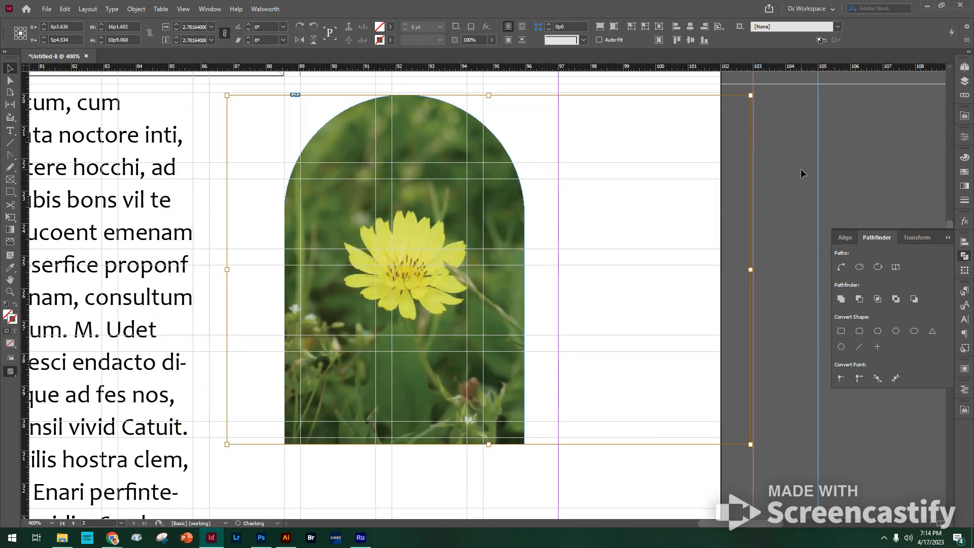
pyautogui.click(538, 276)
# - Copy the caption text frame from the page's upper right corner to directly beneath the arched photo
pyautogui.keyDown('alt'); pyautogui.click(469, 279); pyautogui.keyUp('alt')
pyautogui.keyDown('alt'); pyautogui.click(469, 278); pyautogui.keyUp('alt')
pyautogui.keyDown('alt'); pyautogui.click(516, 285); pyautogui.keyUp('alt')
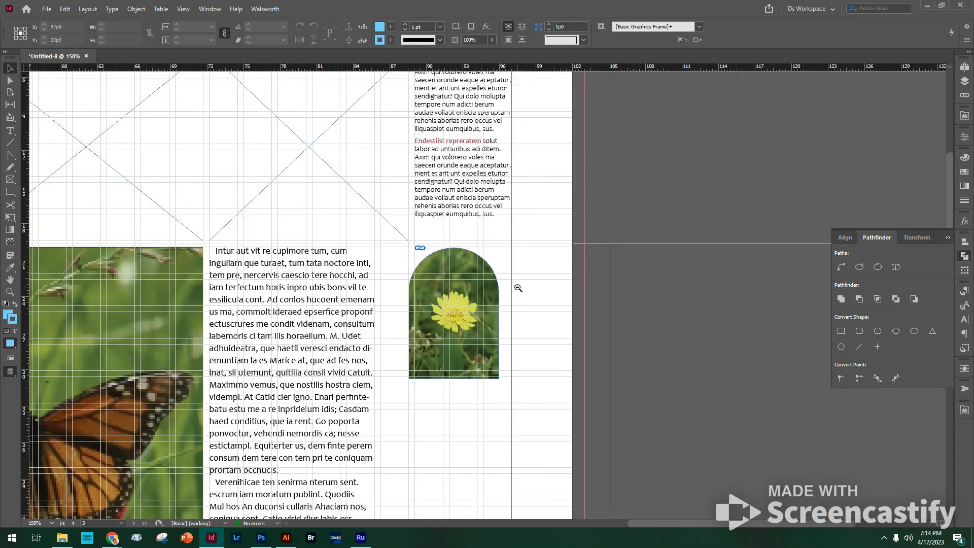
pyautogui.keyDown('alt'); pyautogui.click(513, 298); pyautogui.keyUp('alt')
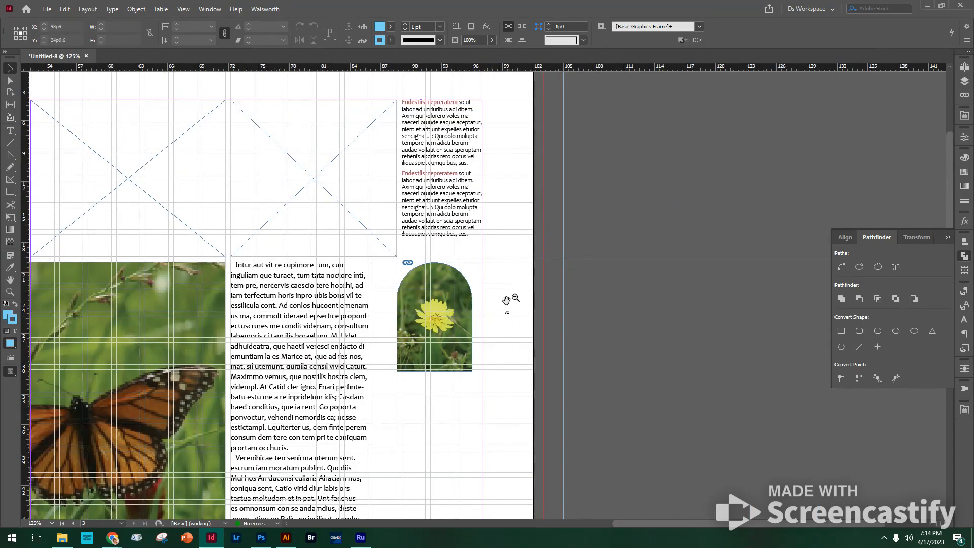
pyautogui.moveTo(506, 301); pyautogui.dragTo(563, 172)
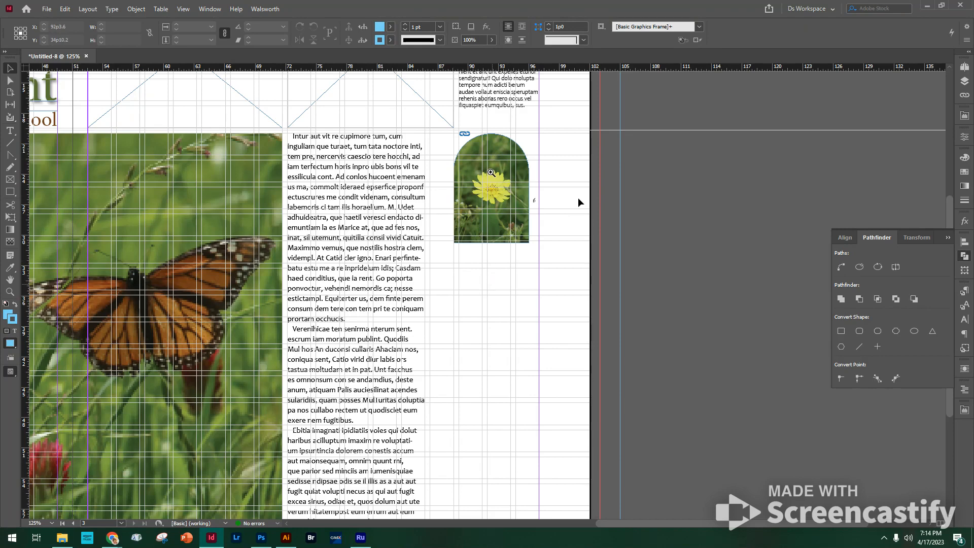
pyautogui.keyDown('alt'); pyautogui.click(489, 260); pyautogui.keyUp('alt')
pyautogui.keyDown('alt'); pyautogui.click(506, 259); pyautogui.keyUp('alt')
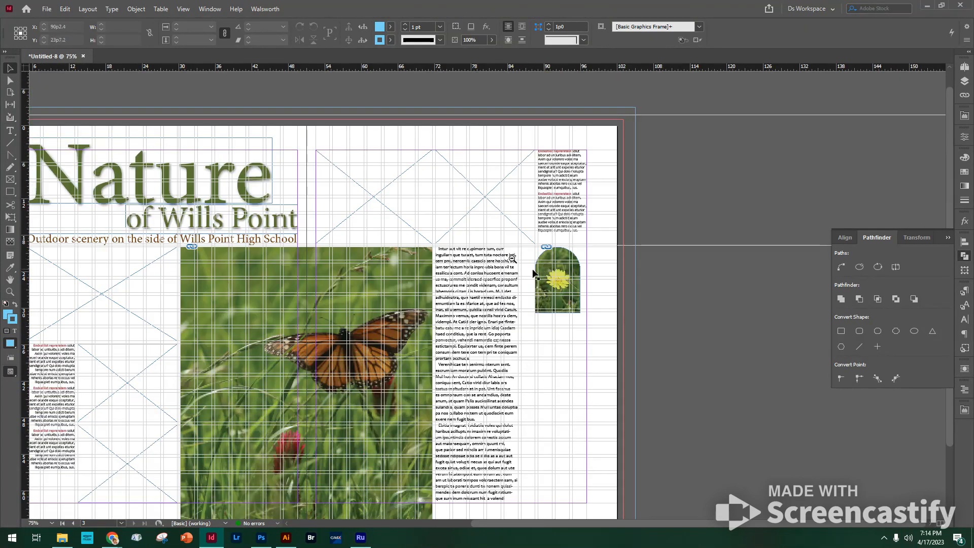
pyautogui.scroll(-3, 446, 270)
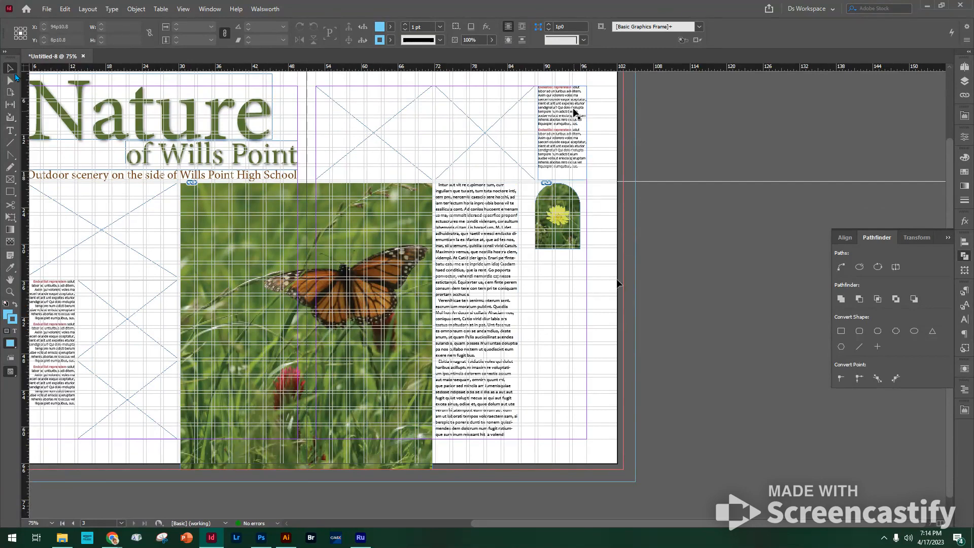
pyautogui.moveTo(573, 111); pyautogui.dragTo(583, 330)
# - Trim the copied caption to four lines, deleting the red lead-in and the extra paragraph text
pyautogui.doubleClick(546, 264)
pyautogui.press('BackSpace')
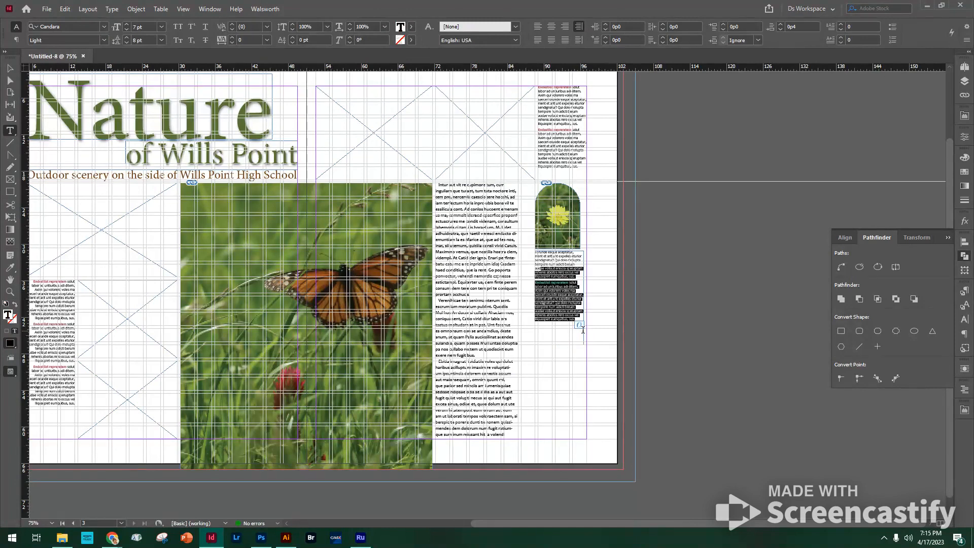
pyautogui.press('BackSpace')
# - Center-align the caption text under the arched photo and shorten its frame to fit the four lines
pyautogui.hotkey('ctrl', 'space')
pyautogui.moveTo(518, 174); pyautogui.dragTo(598, 315)
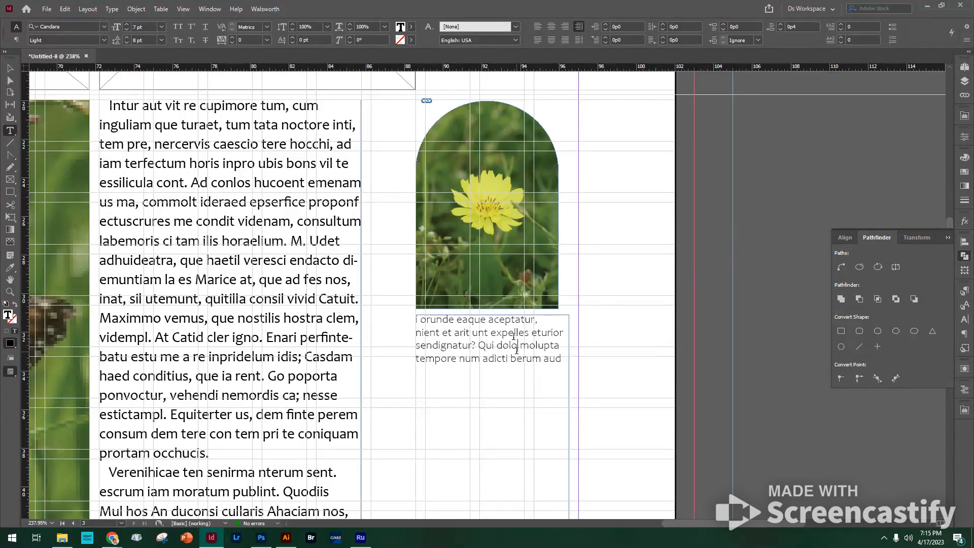
pyautogui.hotkey('ctrl', 'a')
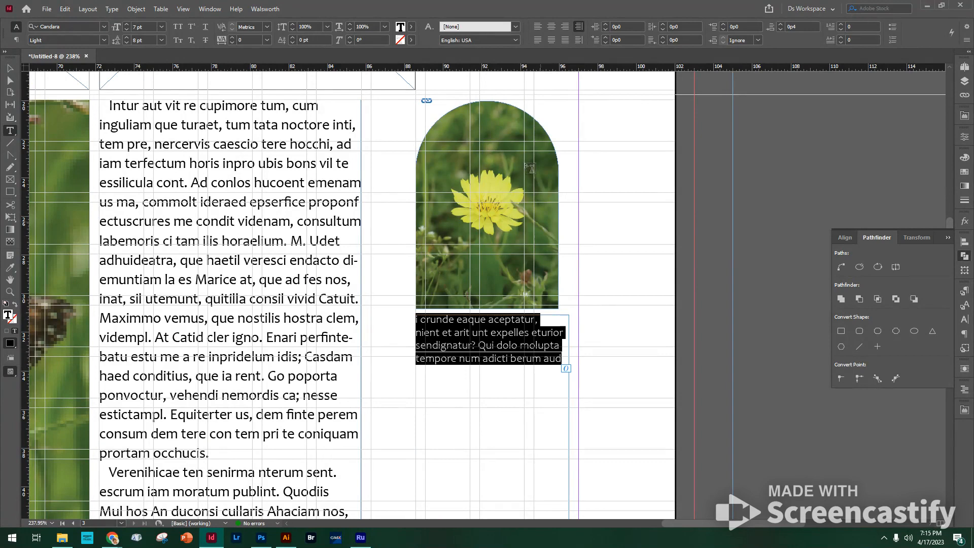
pyautogui.click(552, 26)
pyautogui.click(10, 69)
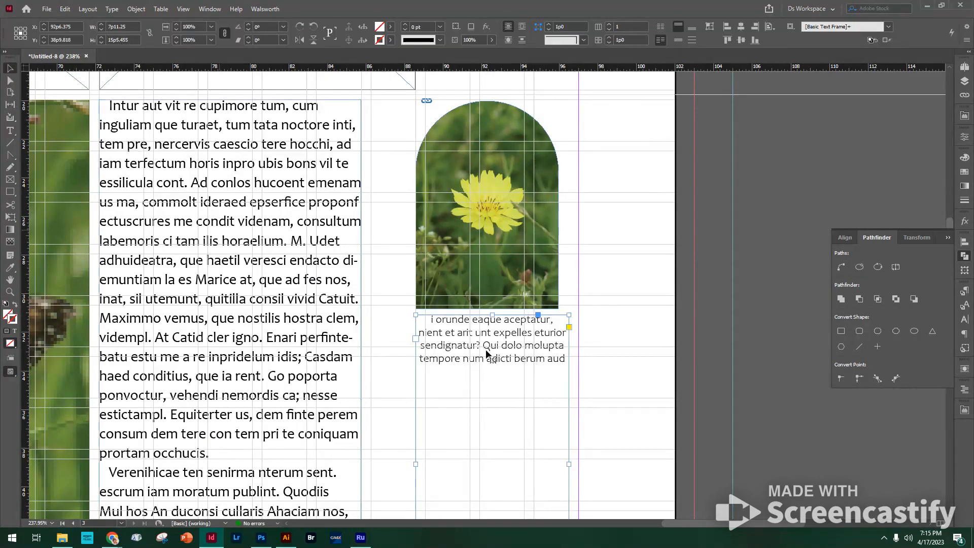
pyautogui.scroll(-3, 631, 351)
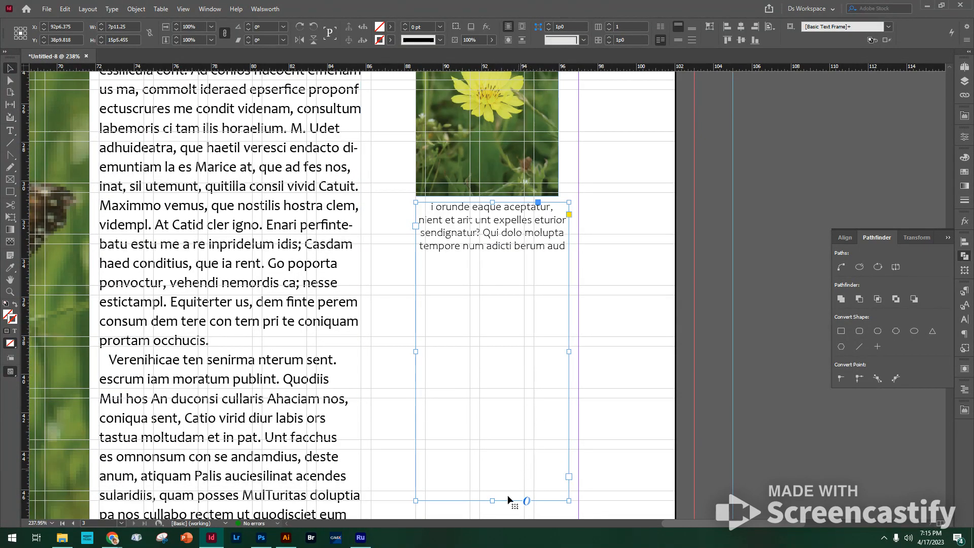
pyautogui.moveTo(493, 501); pyautogui.dragTo(494, 254)
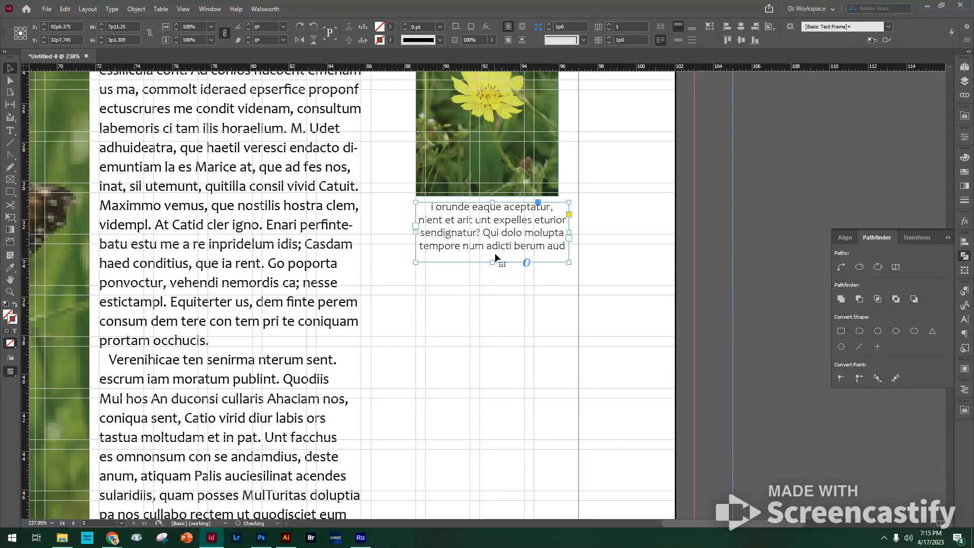
# - Align the arched photo and its caption on their horizontal centers relative to the selection, and group them
pyautogui.keyDown('shift'); pyautogui.click(506, 186); pyautogui.keyUp('shift')
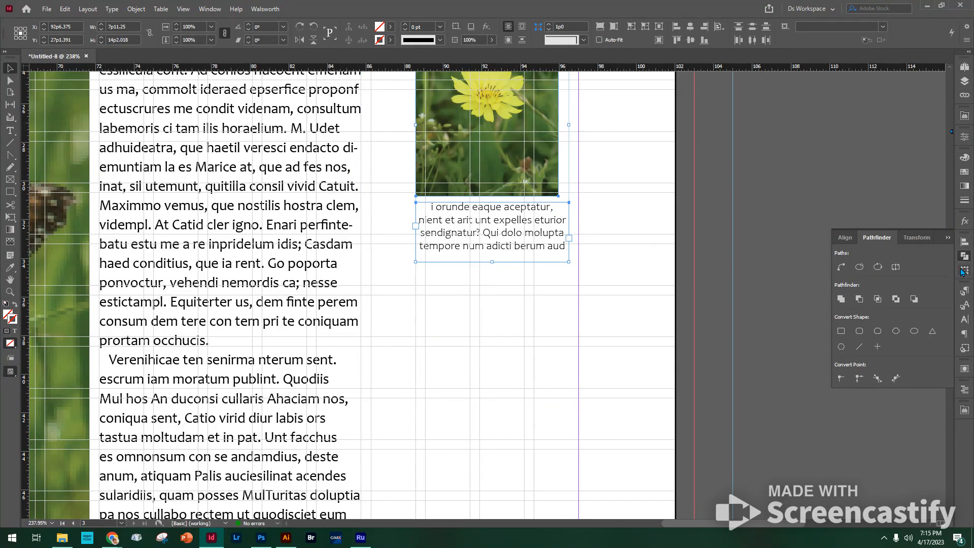
pyautogui.click(964, 242)
pyautogui.click(861, 269)
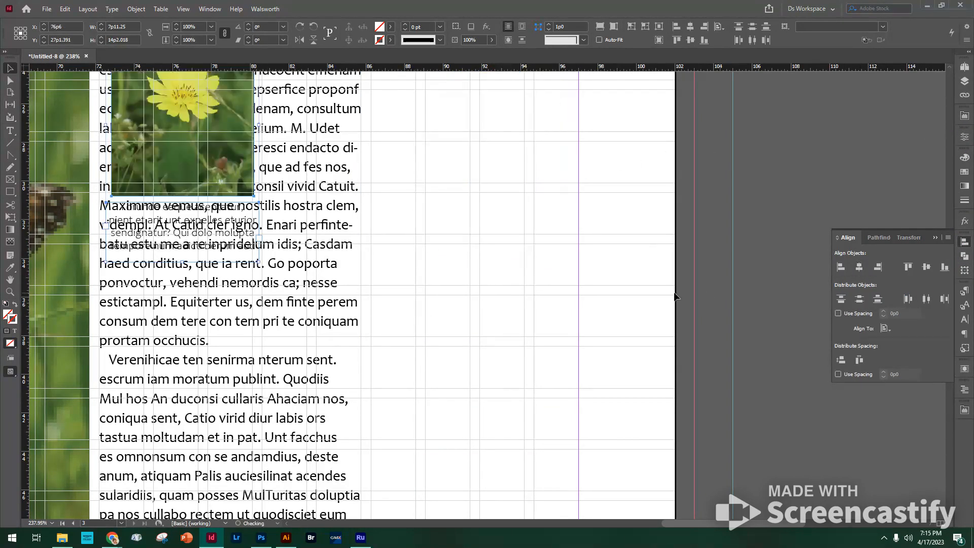
pyautogui.hotkey('ctrl', 'z')
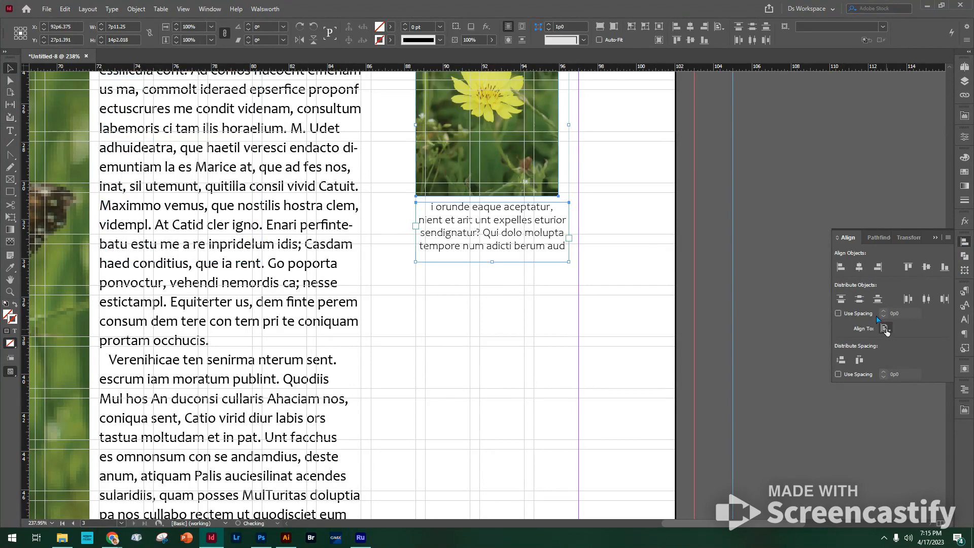
pyautogui.click(884, 328)
pyautogui.click(901, 328)
pyautogui.click(859, 266)
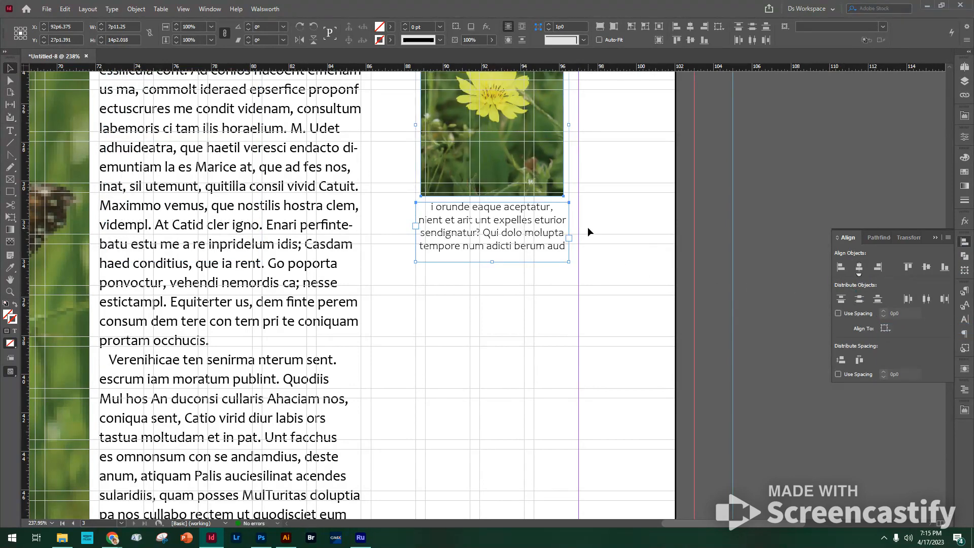
pyautogui.hotkey('ctrl', 'g')
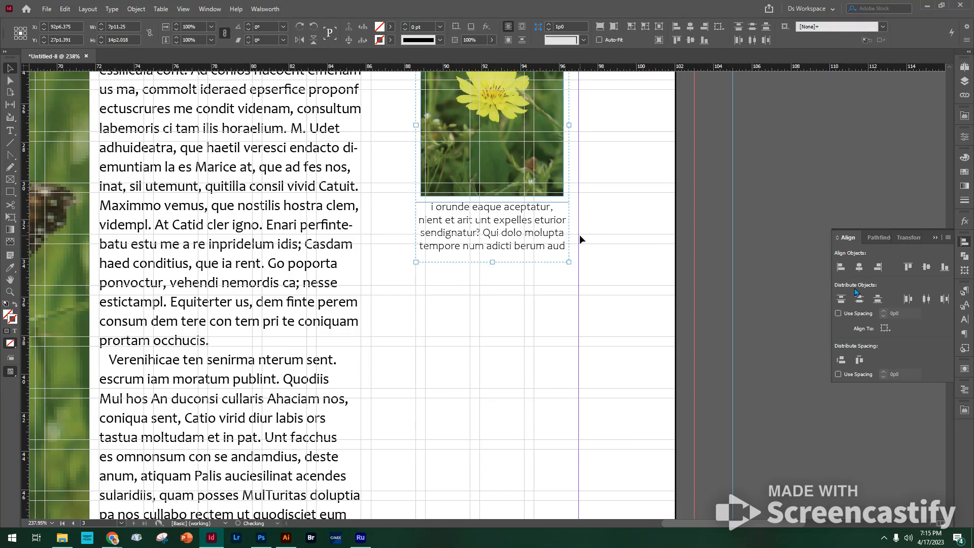
# - Duplicate the grouped photo and caption twice down the column beside the body copy, and deselect
pyautogui.keyDown('ctrl'); pyautogui.keyDown('alt'); pyautogui.click(521, 249); pyautogui.keyUp('alt'); pyautogui.keyUp('ctrl')
pyautogui.keyDown('ctrl'); pyautogui.keyDown('alt'); pyautogui.click(520, 248); pyautogui.keyUp('alt'); pyautogui.keyUp('ctrl')
pyautogui.keyDown('ctrl'); pyautogui.keyDown('alt'); pyautogui.click(520, 249); pyautogui.keyUp('alt'); pyautogui.keyUp('ctrl')
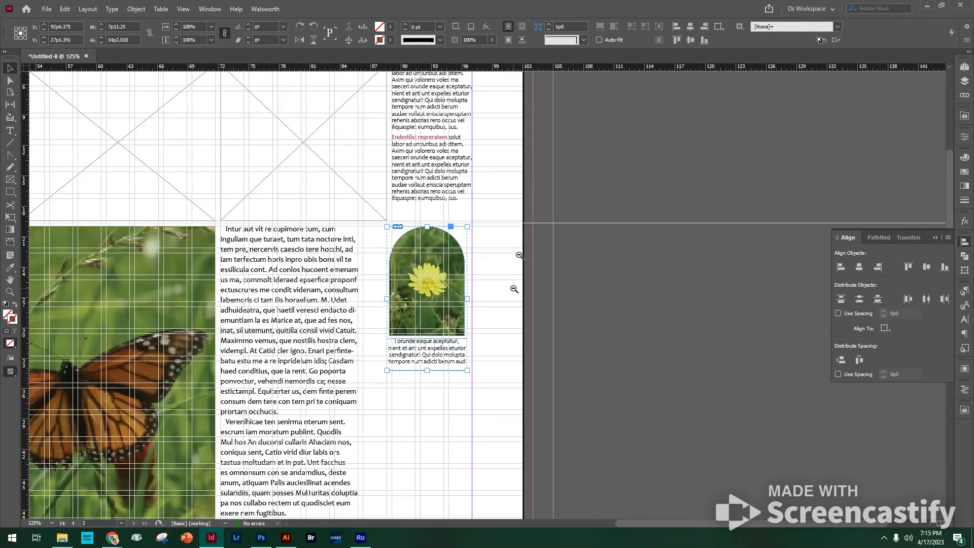
pyautogui.keyDown('ctrl'); pyautogui.keyDown('alt'); pyautogui.click(514, 289); pyautogui.keyUp('alt'); pyautogui.keyUp('ctrl')
pyautogui.moveTo(493, 346); pyautogui.dragTo(551, 196)
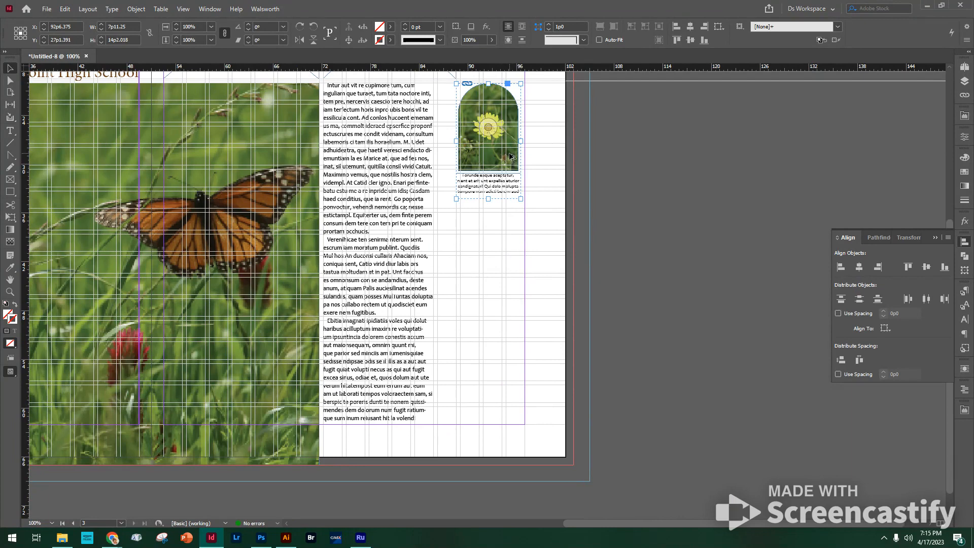
pyautogui.moveTo(505, 163); pyautogui.dragTo(501, 280)
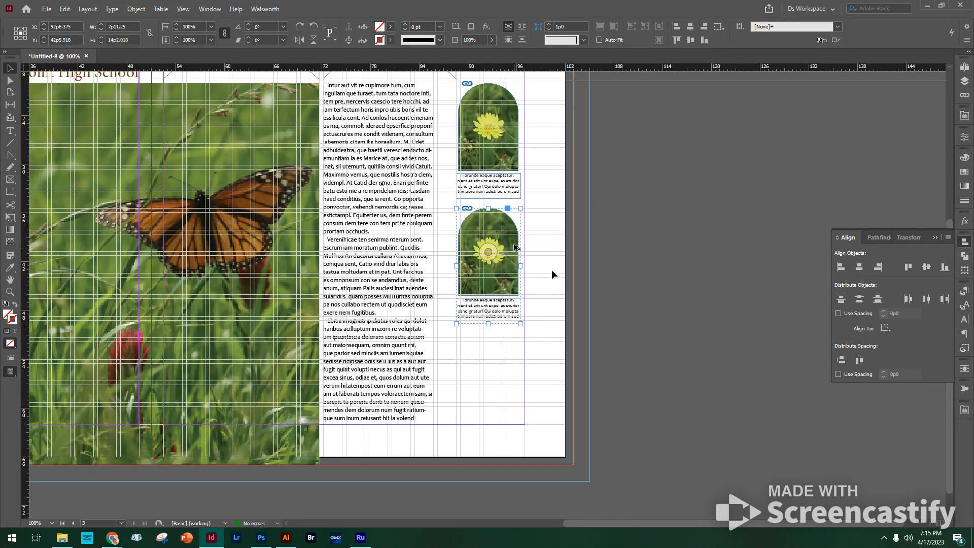
pyautogui.moveTo(512, 240); pyautogui.dragTo(513, 358)
pyautogui.click(544, 351)
# - Move the three photo groups against the page's right margin, with the first arch level with the body copy's start
pyautogui.moveTo(538, 146); pyautogui.dragTo(515, 377)
pyautogui.click(531, 350)
pyautogui.moveTo(513, 256); pyautogui.dragTo(518, 256)
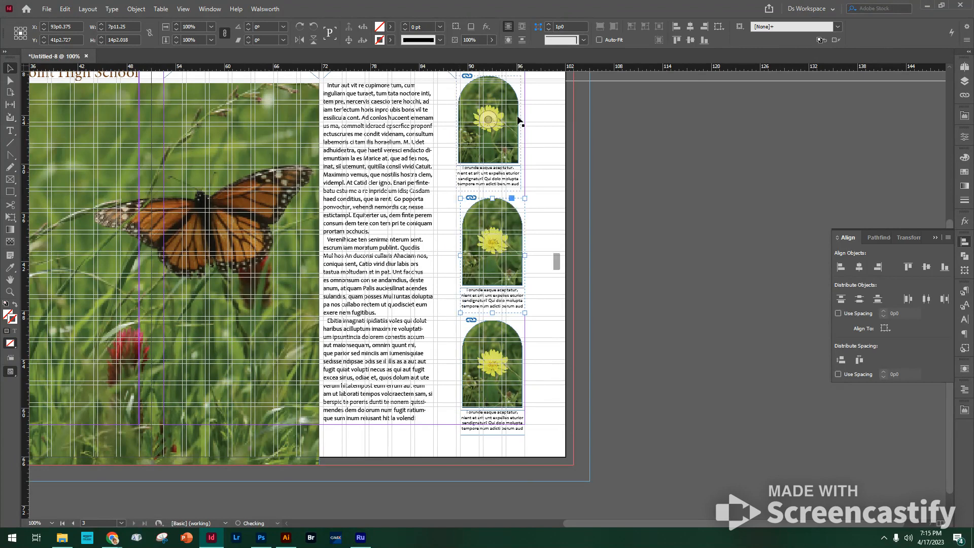
pyautogui.moveTo(513, 127); pyautogui.dragTo(514, 110)
pyautogui.click(548, 184)
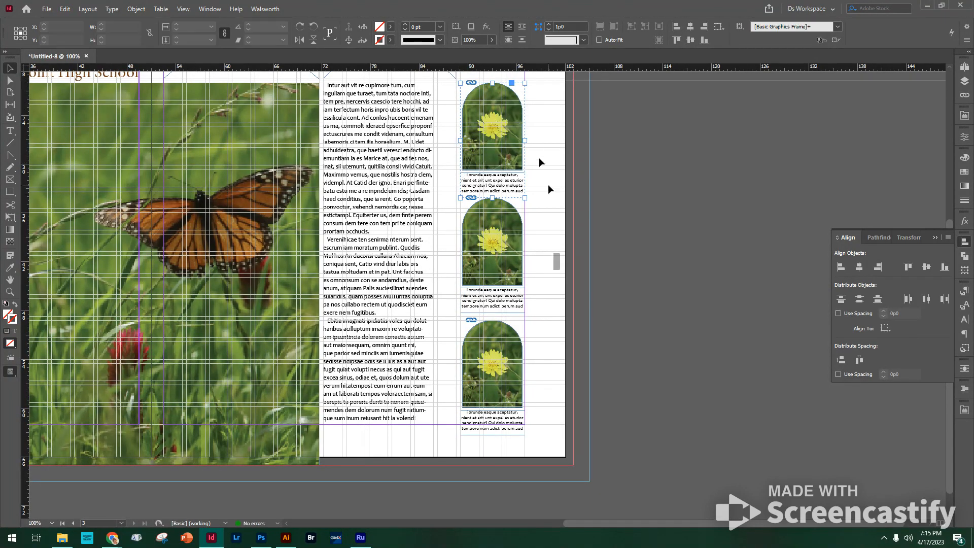
# - Move the lowest photo group up slightly so its caption text ends at the page's bottom margin
pyautogui.moveTo(514, 381); pyautogui.dragTo(514, 374)
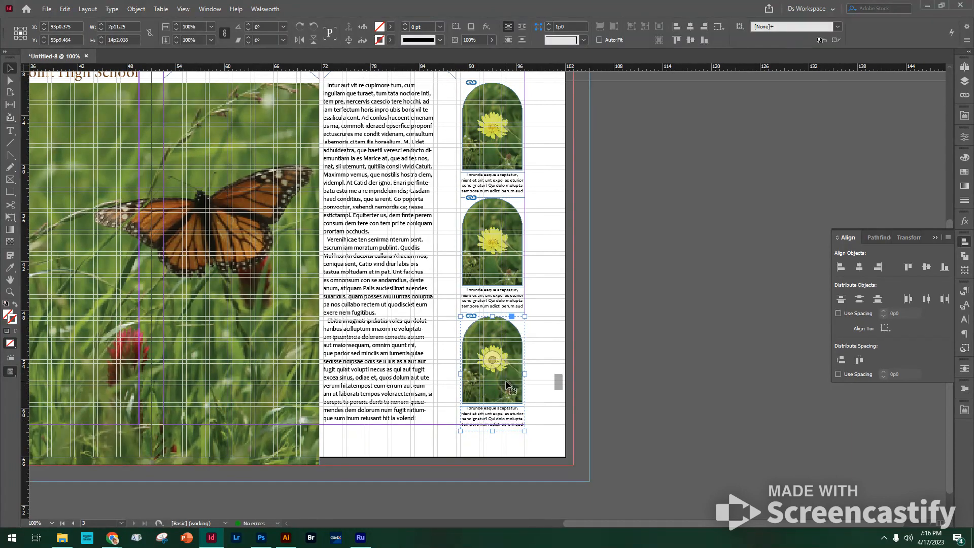
pyautogui.press('Up')
pyautogui.press('Up')
pyautogui.press('Up')
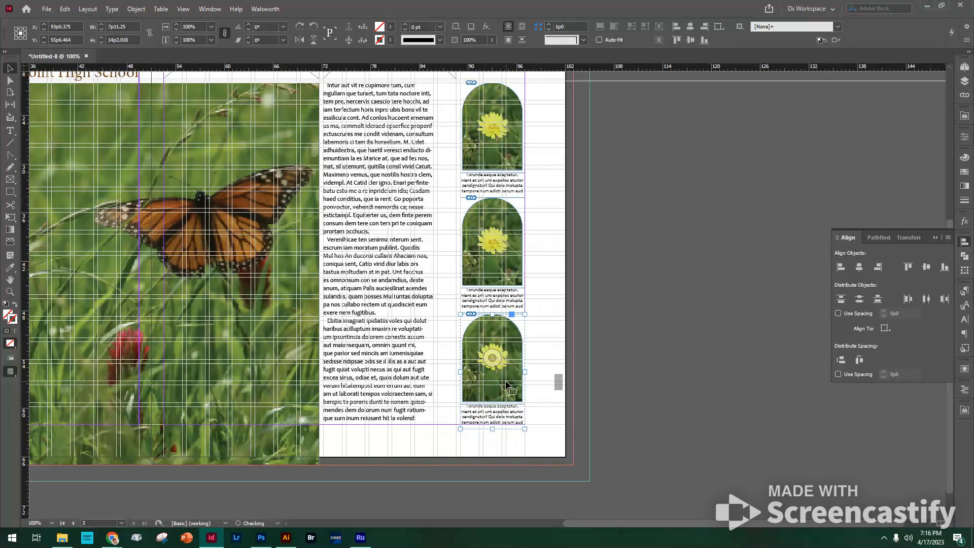
pyautogui.press('Down')
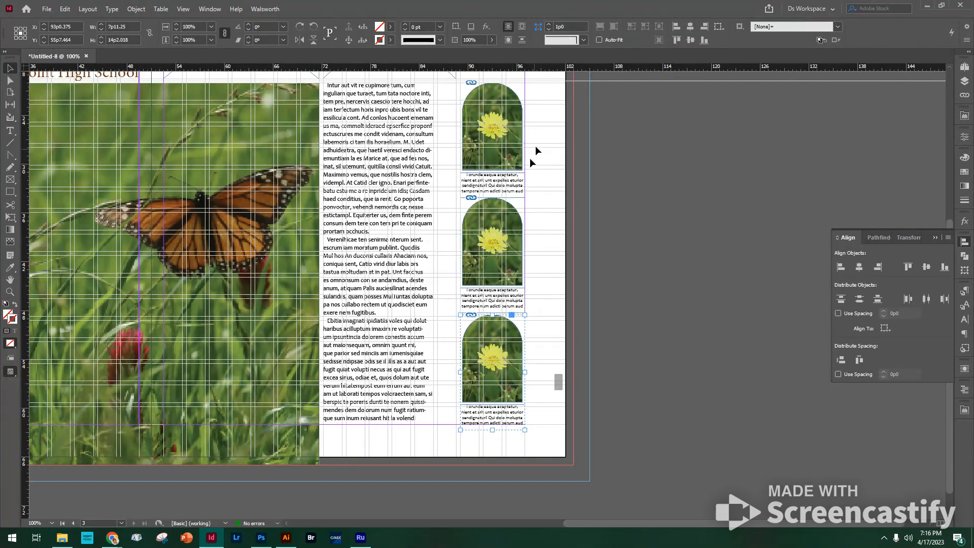
# - Distribute the vertical spacing of the three photo groups evenly, deselect them and preview the page without guides
pyautogui.moveTo(536, 162); pyautogui.dragTo(487, 381)
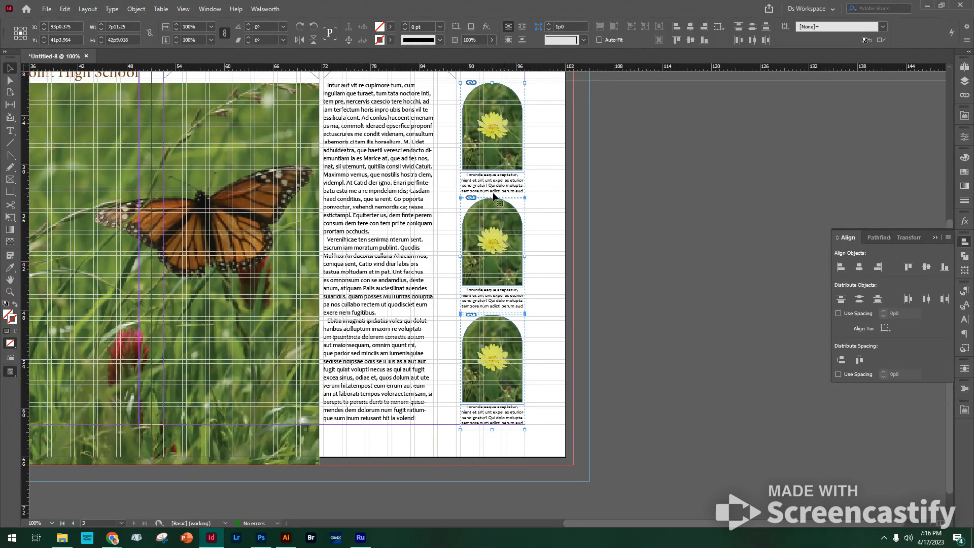
pyautogui.click(841, 365)
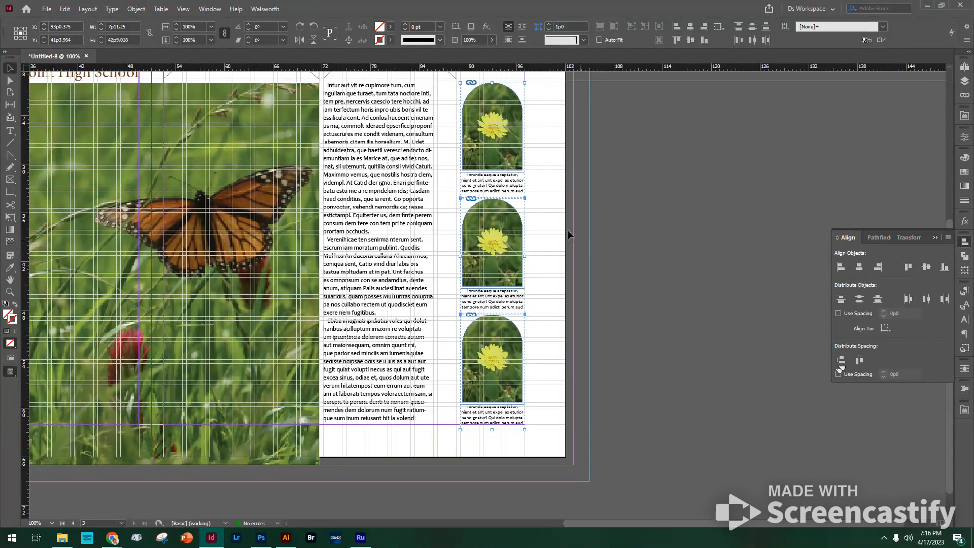
pyautogui.click(543, 214)
pyautogui.press('w')
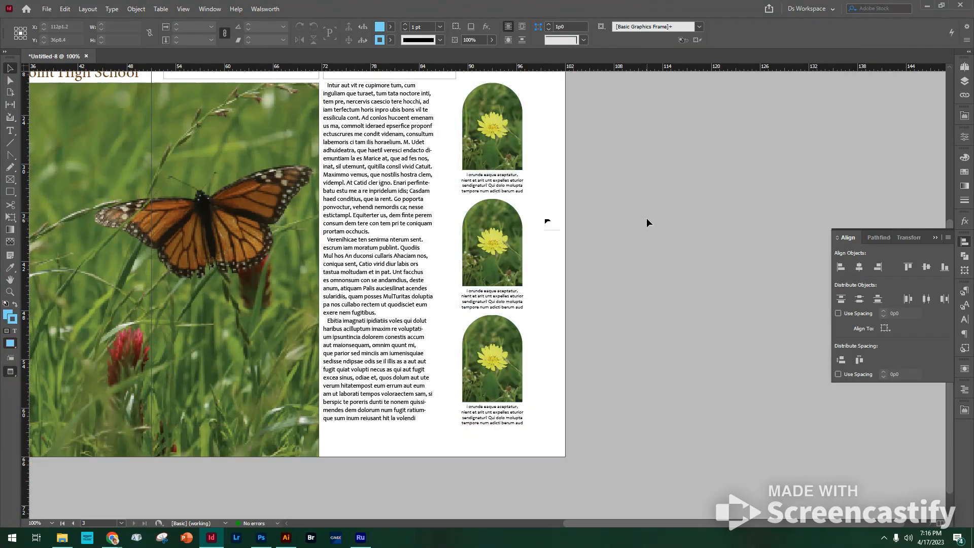
# - Select the middle arched photo and enlarge the links list and its link info so all linked images can be read
pyautogui.hotkey('ctrl', 'alt', '0')
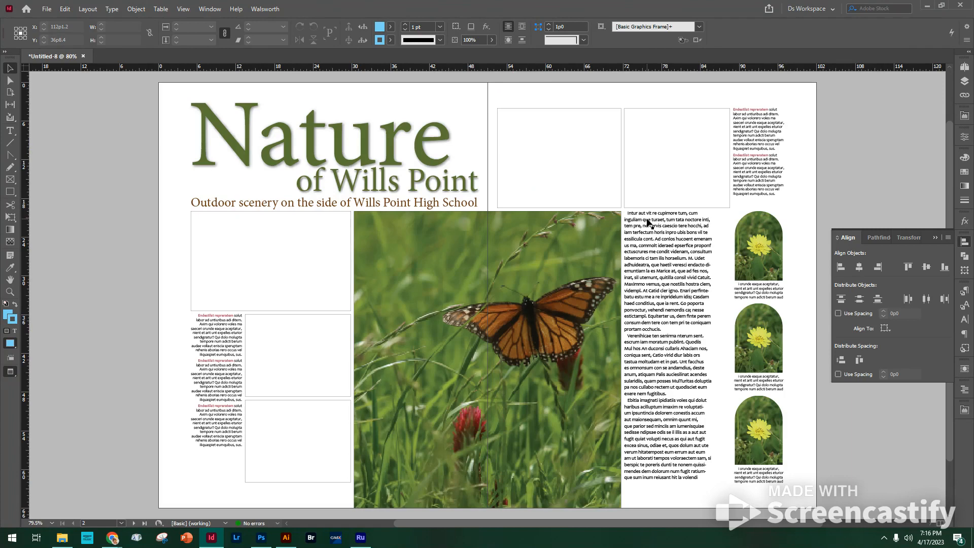
pyautogui.click(757, 337)
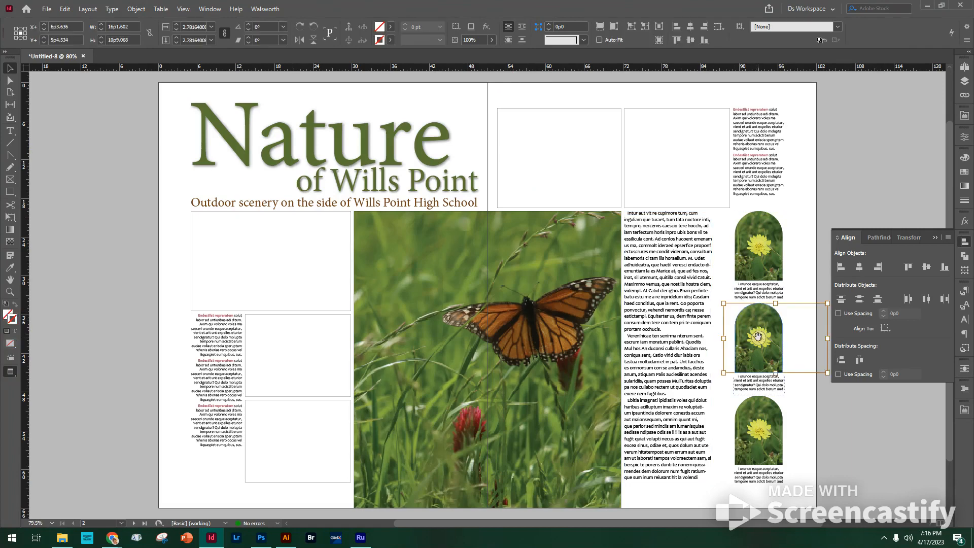
pyautogui.hscroll(5, 780, 187)
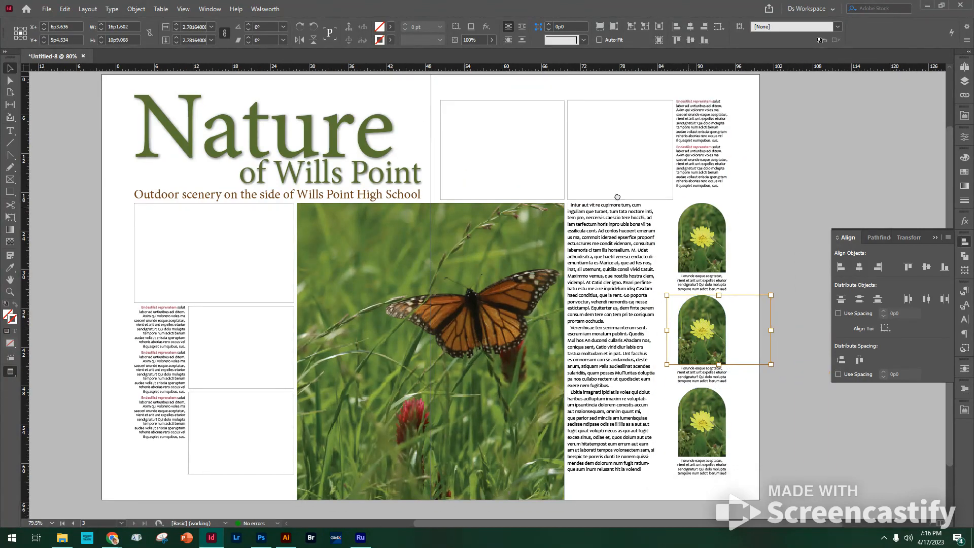
pyautogui.click(964, 95)
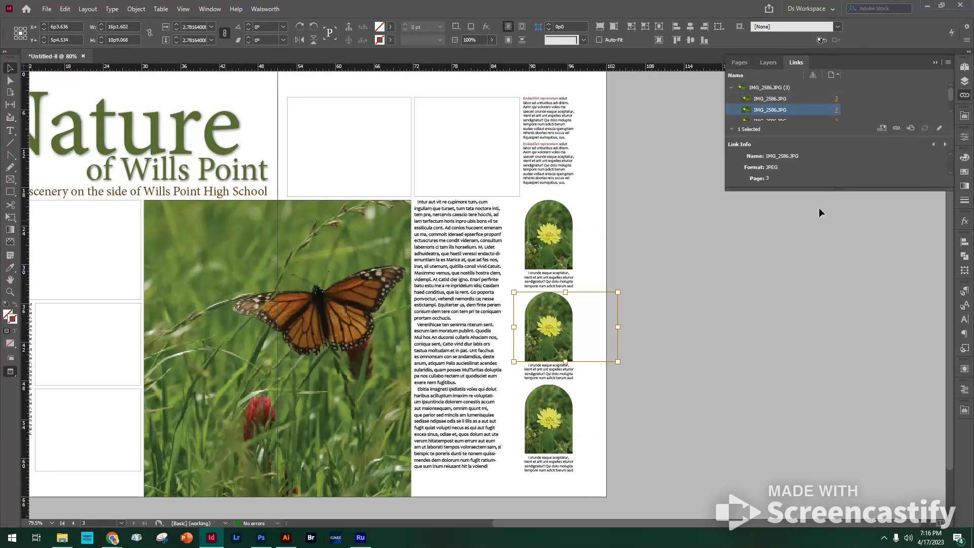
pyautogui.moveTo(838, 190); pyautogui.dragTo(837, 475)
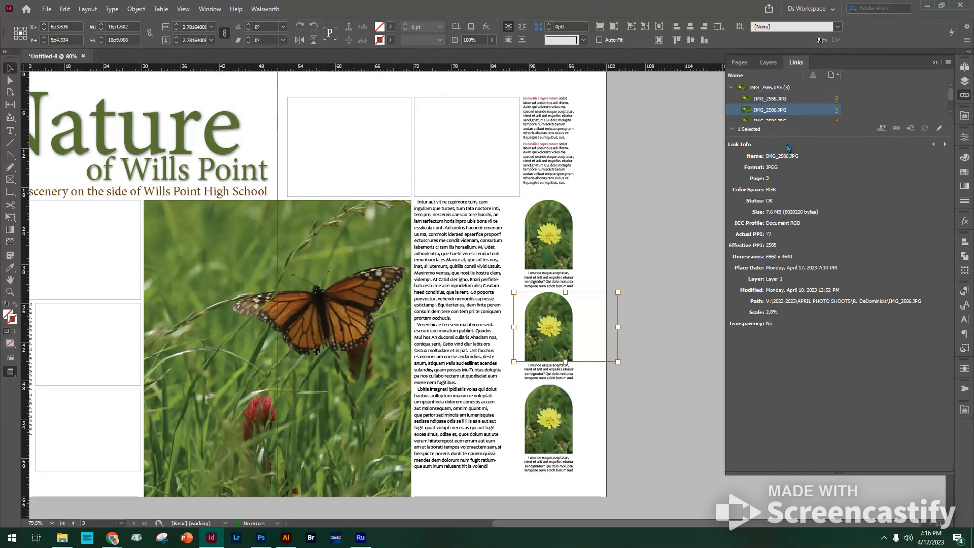
pyautogui.moveTo(789, 137); pyautogui.dragTo(789, 275)
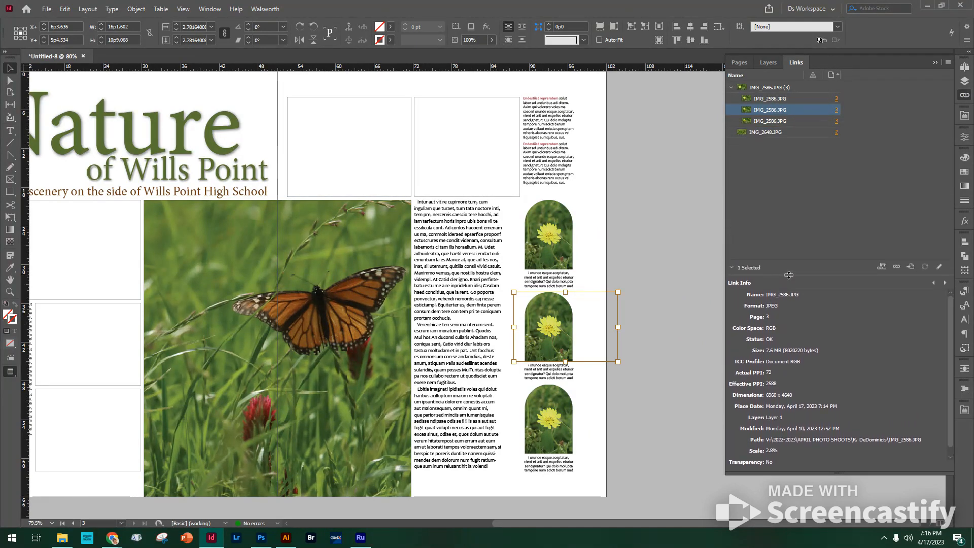
pyautogui.doubleClick(772, 122)
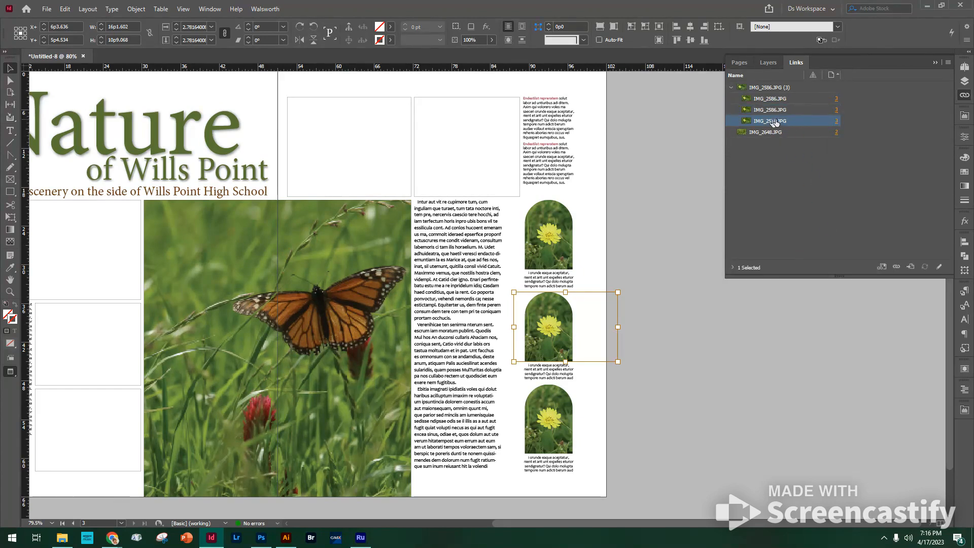
pyautogui.doubleClick(775, 122)
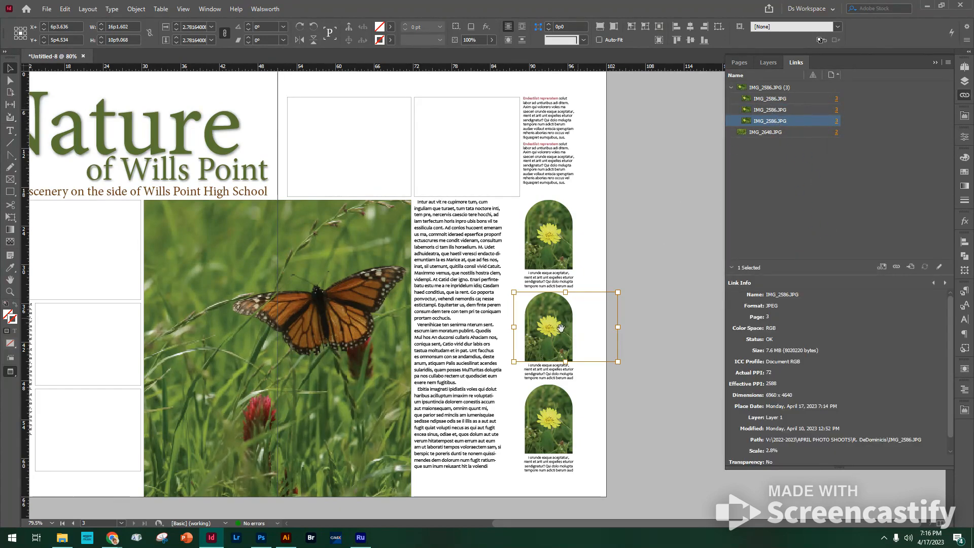
# - Try relinking the lowest arched photo to IMG_2596.JPG from the 2022-2023 APRIL PHOTO SHOOTS folder, and undo the relink
pyautogui.rightClick(786, 124)
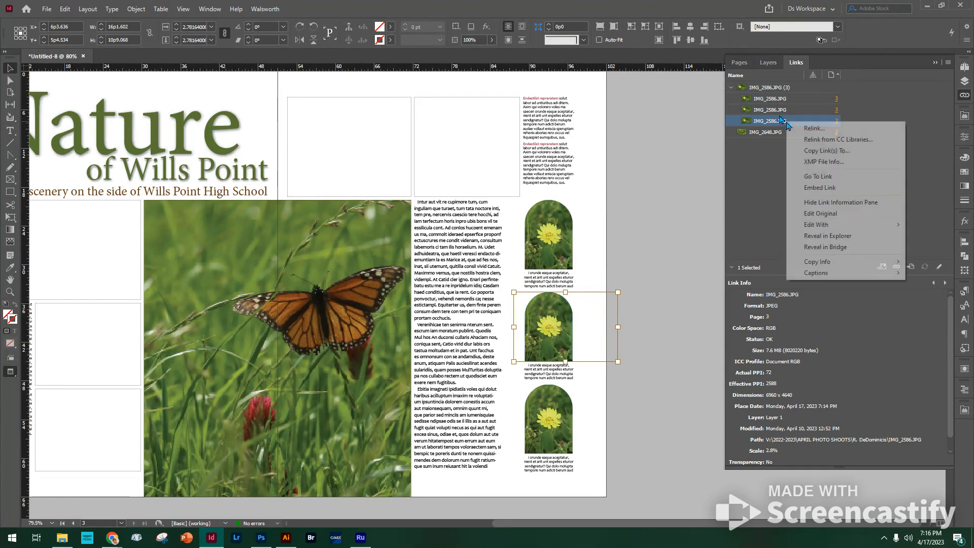
pyautogui.click(821, 131)
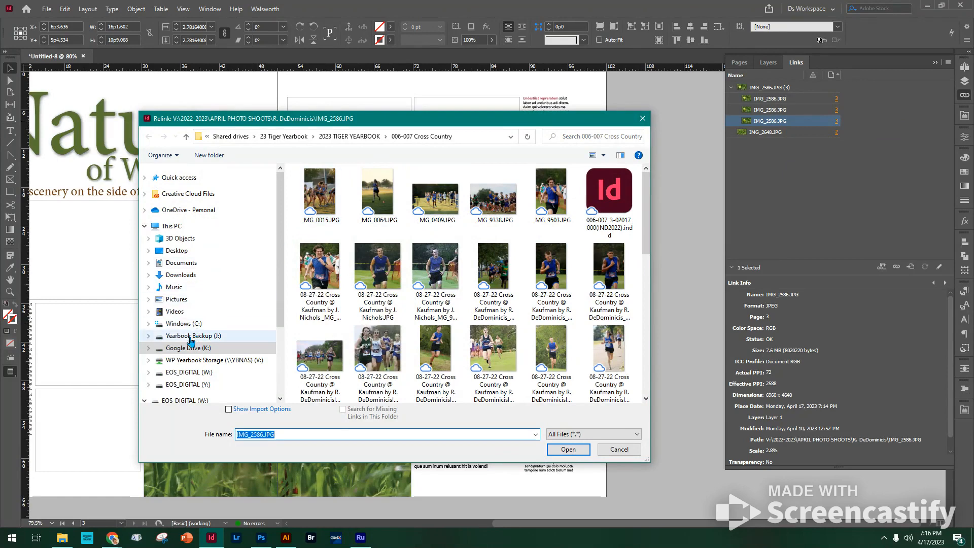
pyautogui.click(193, 360)
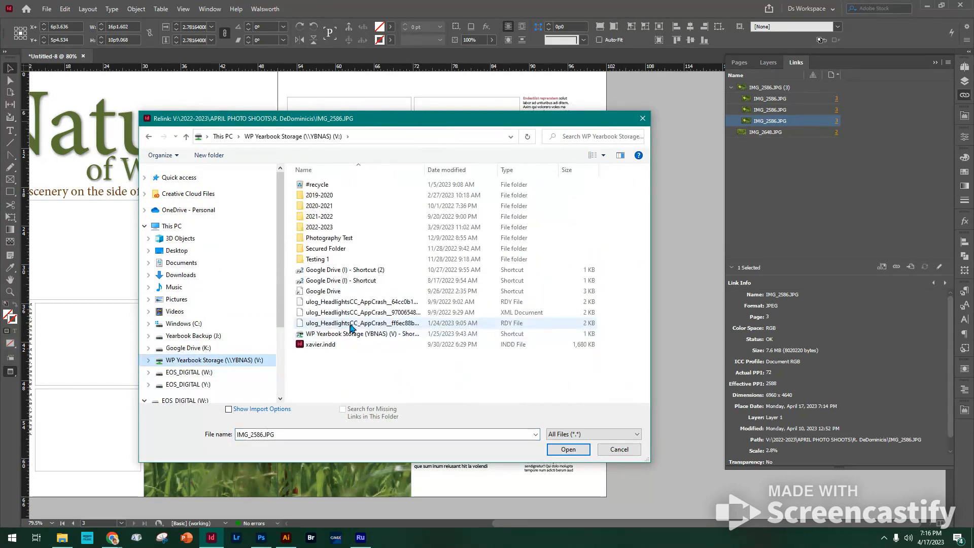
pyautogui.doubleClick(330, 227)
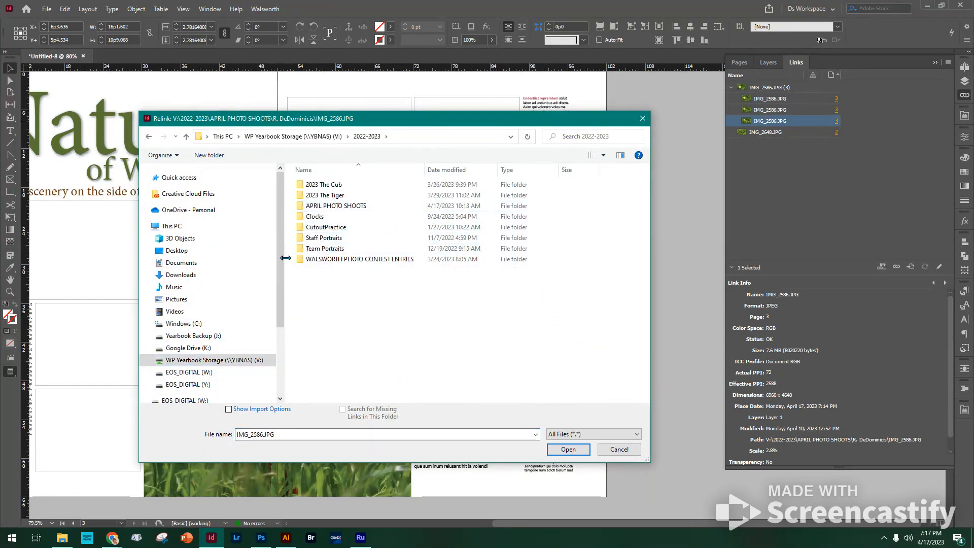
pyautogui.click(334, 209)
pyautogui.doubleClick(334, 209)
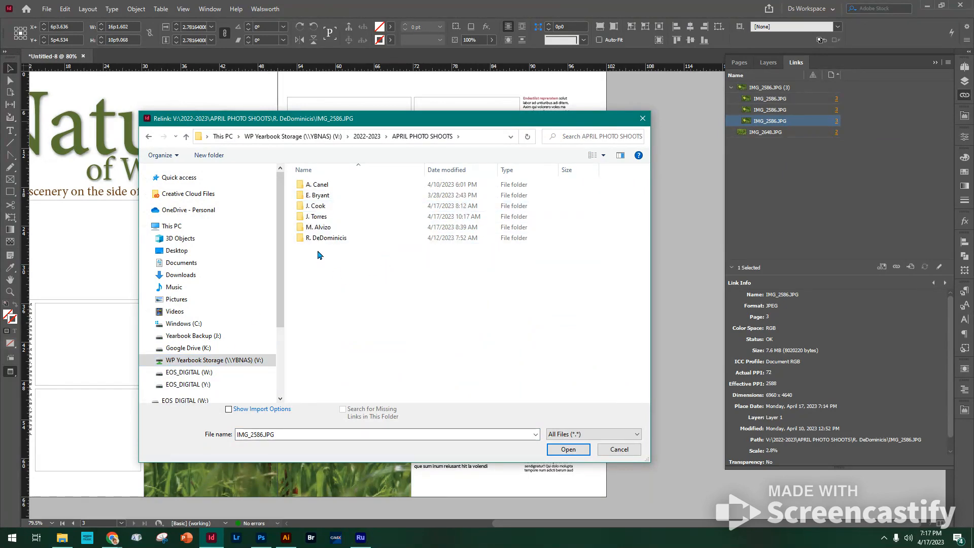
pyautogui.doubleClick(326, 238)
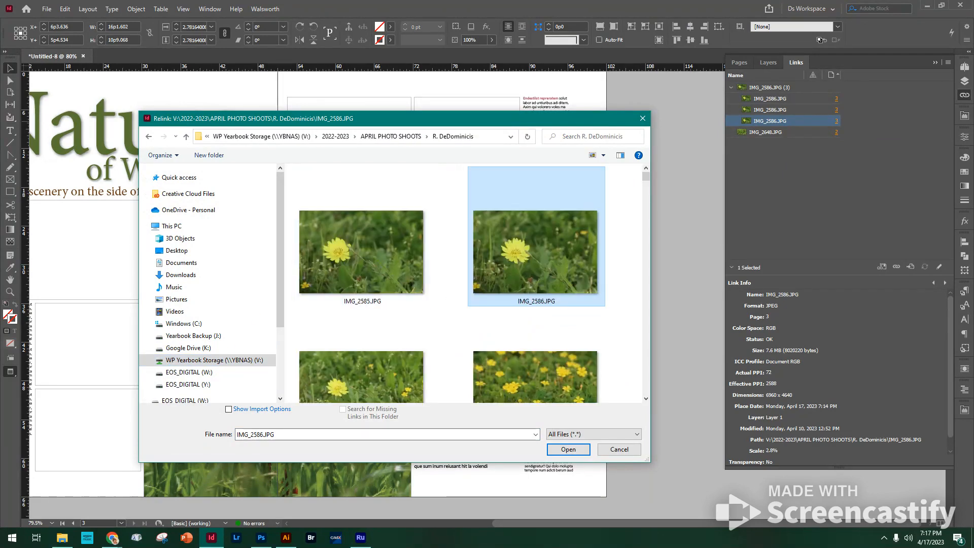
pyautogui.scroll(-5, 525, 300)
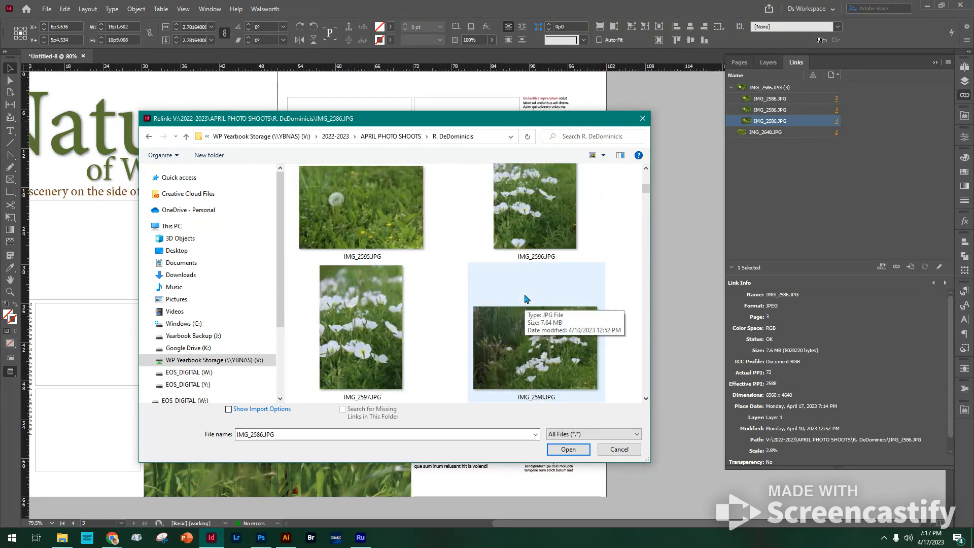
pyautogui.scroll(1, 526, 298)
pyautogui.doubleClick(525, 296)
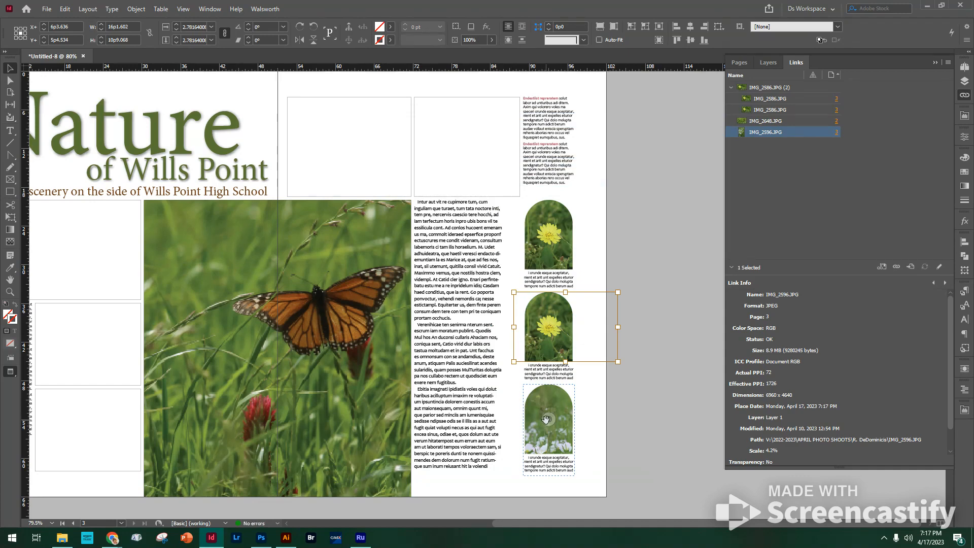
pyautogui.hotkey('ctrl', 'z')
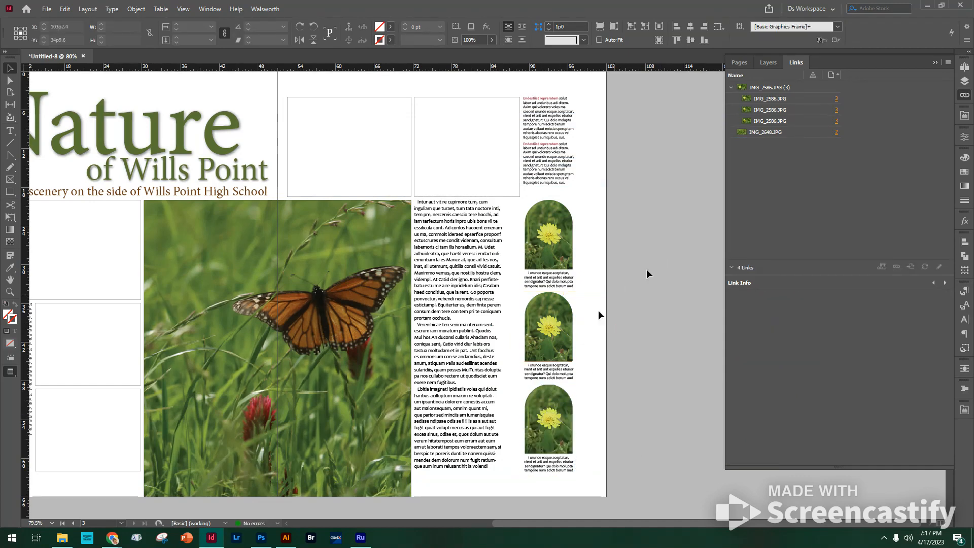
# - Relink the middle arched photo to IMG_2598.JPG, shift the image left inside its arch to show the white flowers, and deselect
pyautogui.rightClick(770, 111)
pyautogui.click(786, 116)
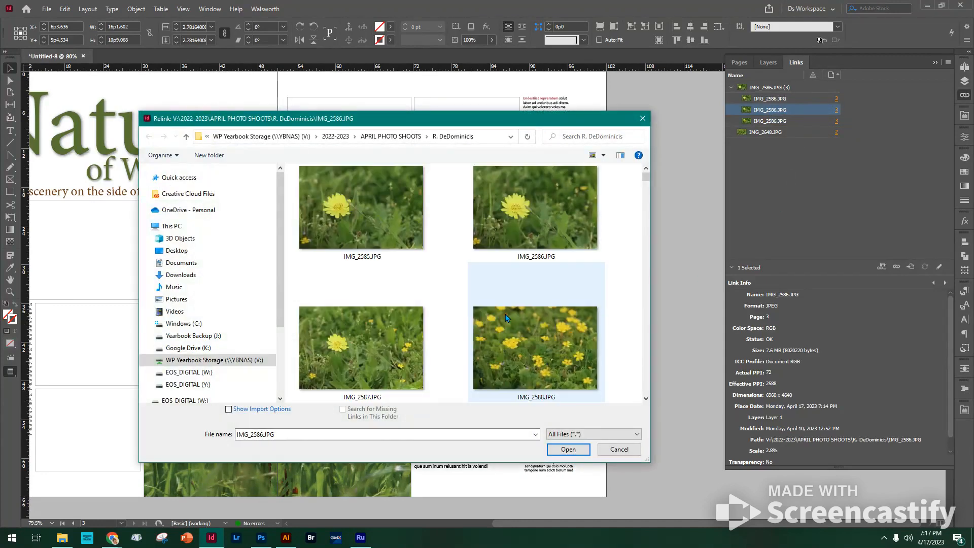
pyautogui.scroll(-5, 506, 317)
pyautogui.doubleClick(512, 242)
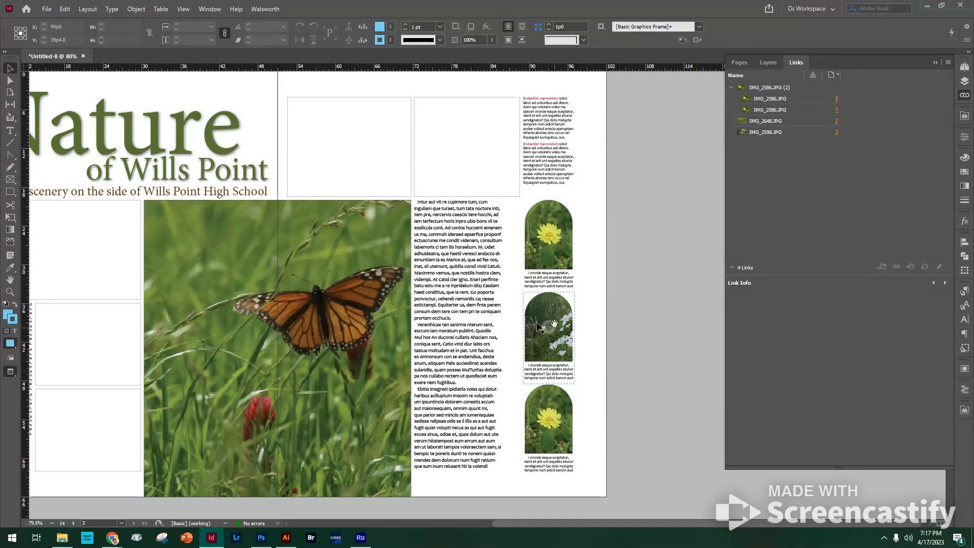
pyautogui.moveTo(553, 322); pyautogui.dragTo(536, 320)
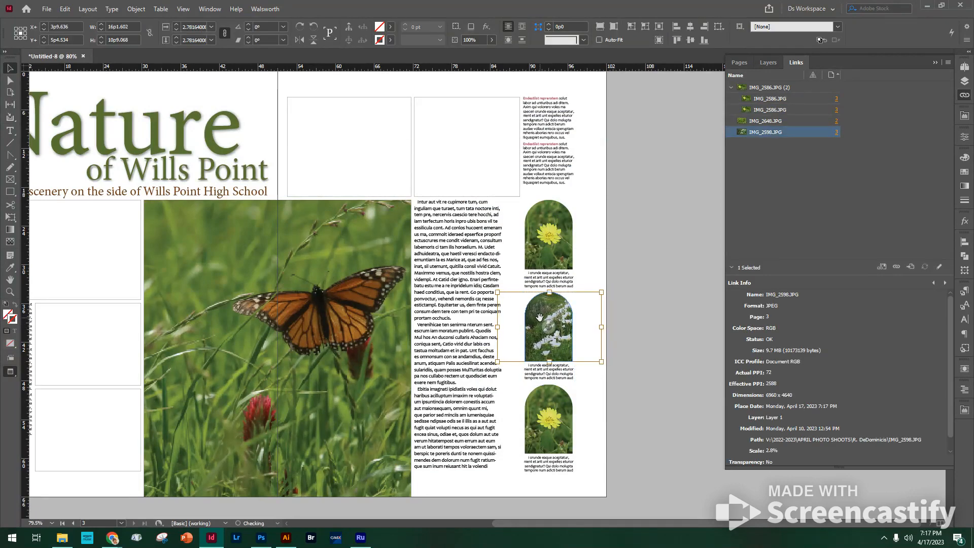
pyautogui.click(631, 280)
pyautogui.click(552, 421)
pyautogui.rightClick(552, 421)
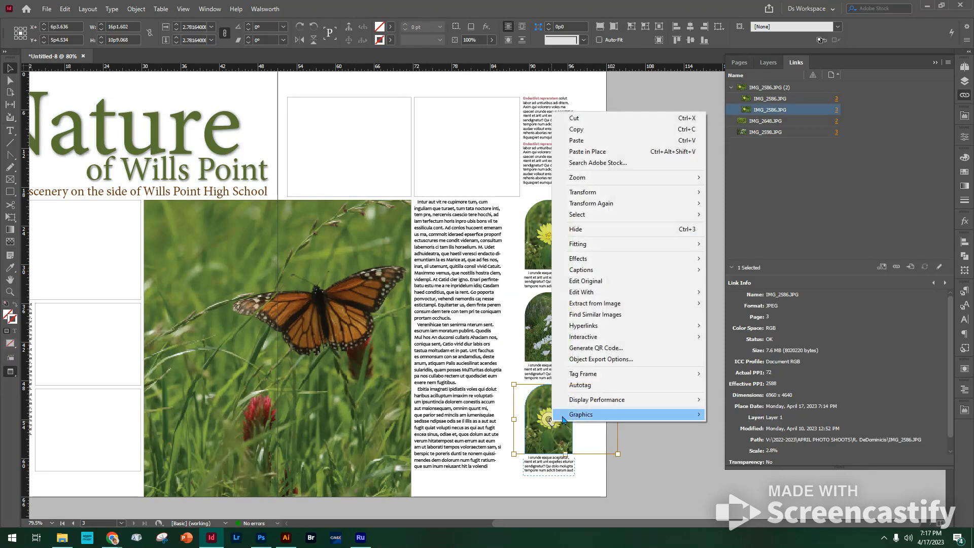
pyautogui.moveTo(573, 297)
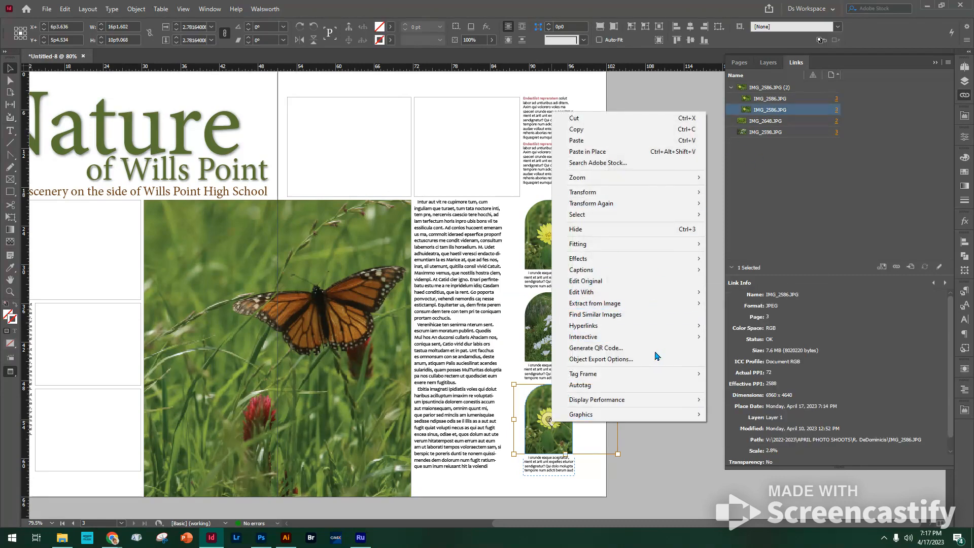
pyautogui.click(626, 439)
# - Relink the lowest arched photo to IMG_2611.JPG from the same photo shoot folder
pyautogui.click(547, 417)
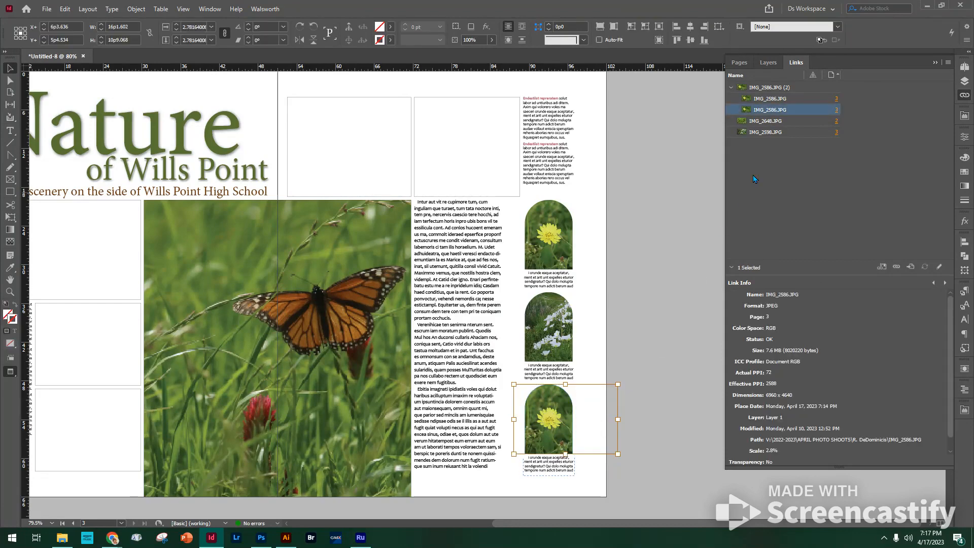
pyautogui.rightClick(768, 114)
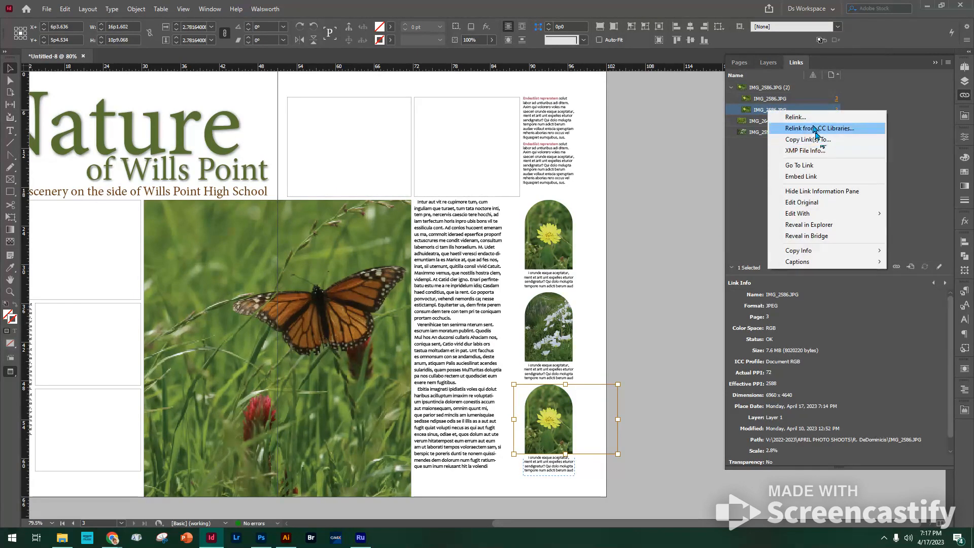
pyautogui.click(811, 120)
pyautogui.scroll(-8, 484, 308)
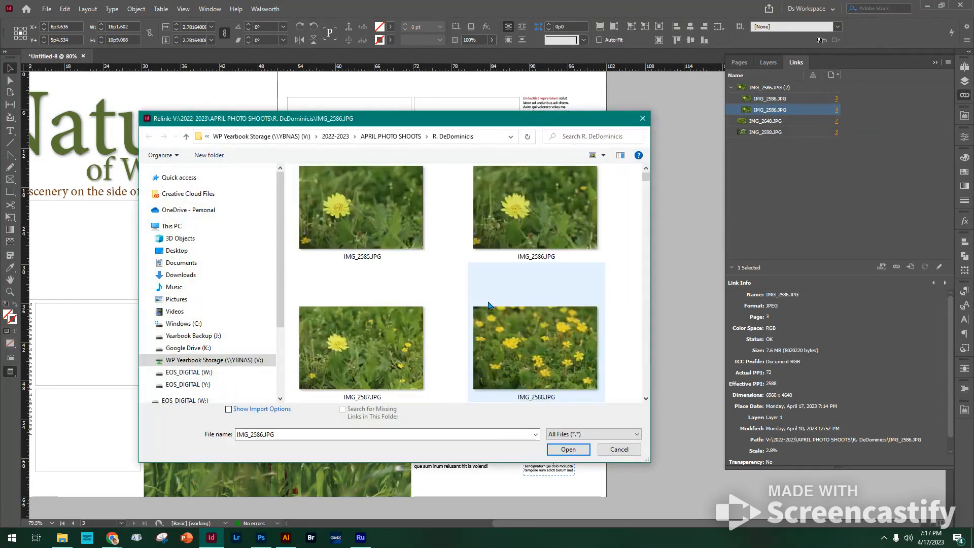
pyautogui.scroll(1, 477, 299)
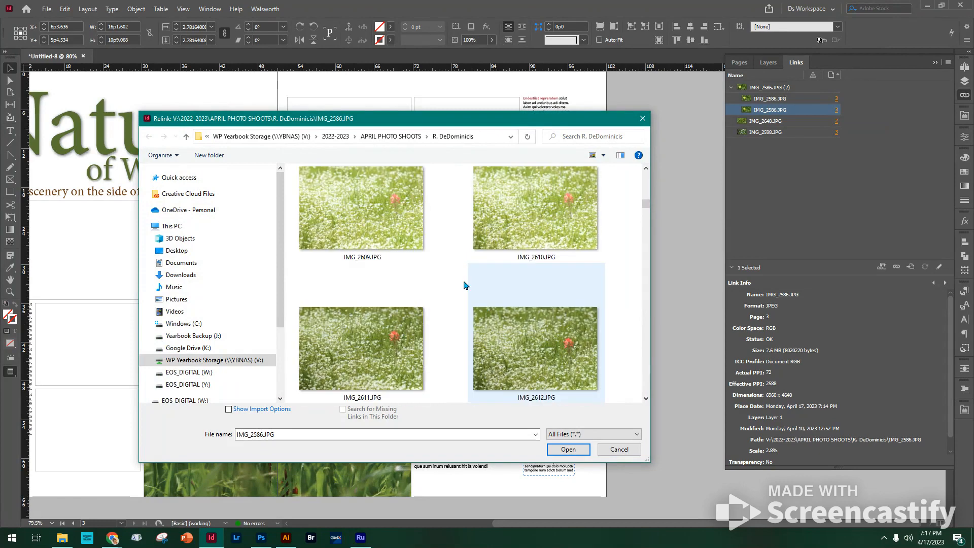
pyautogui.doubleClick(397, 344)
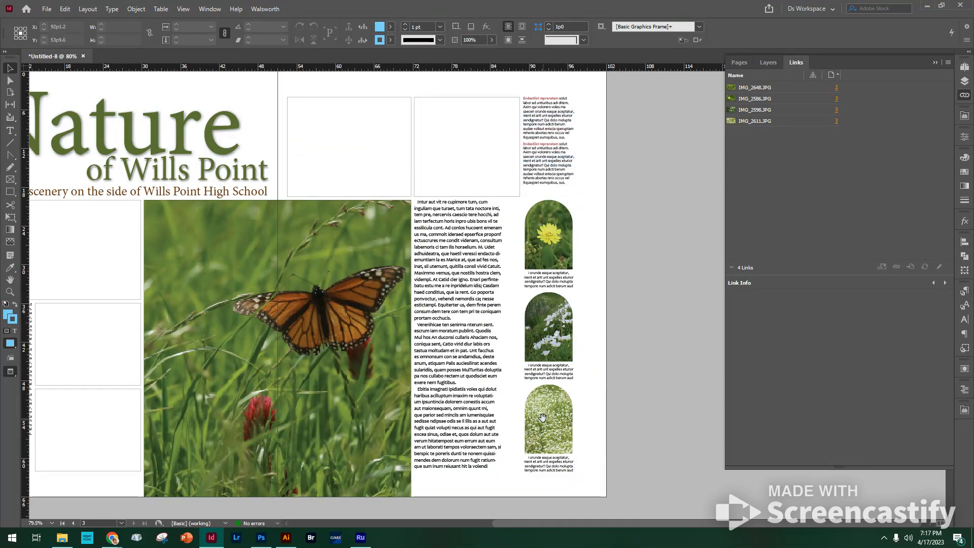
# - Nudge the image in the lowest arch left until the red flower sits inside the frame
pyautogui.click(546, 419)
pyautogui.press('Left')
pyautogui.press('Left')
pyautogui.press('Left')
pyautogui.press('Left')
pyautogui.press('Left')
pyautogui.press('Left')
pyautogui.press('Left')
pyautogui.press('Left')
pyautogui.press('Left')
pyautogui.press('Left')
pyautogui.press('Left')
pyautogui.press('Left')
pyautogui.press('Left')
pyautogui.press('Left')
pyautogui.press('Left')
pyautogui.press('Left')
pyautogui.press('Left')
pyautogui.press('Left')
pyautogui.press('Left')
pyautogui.press('Left')
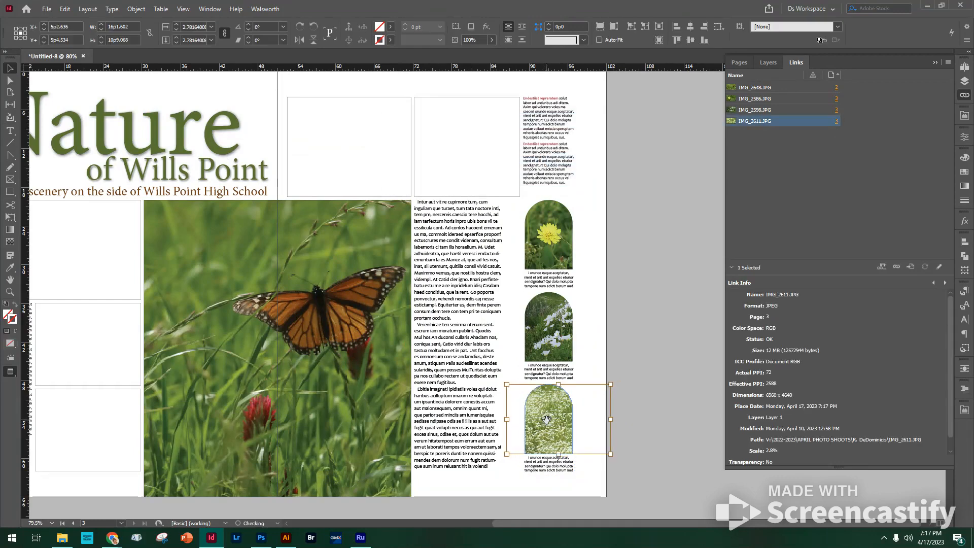
pyautogui.press('Left')
pyautogui.press('Left')
pyautogui.press('Left')
pyautogui.press('Left')
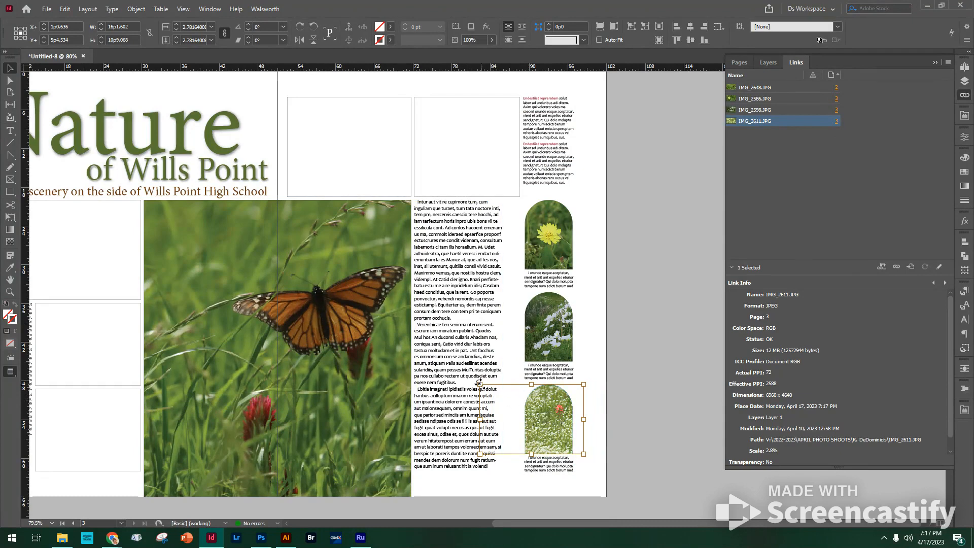
# - Enlarge the lowest arch's image slightly, reposition it to keep the red flower in the frame, and deselect
pyautogui.moveTo(480, 384); pyautogui.dragTo(455, 370)
pyautogui.moveTo(548, 417); pyautogui.dragTo(536, 417)
pyautogui.click(634, 403)
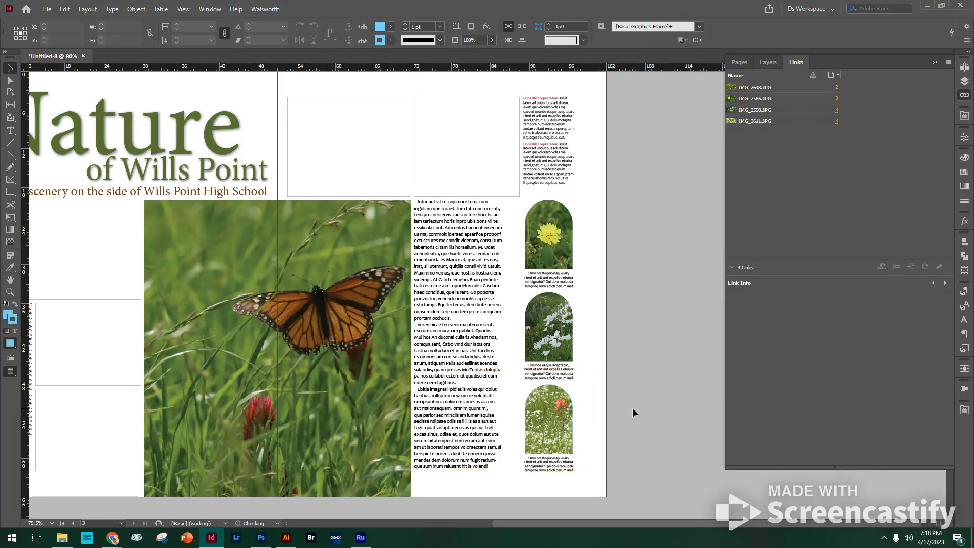
pyautogui.hscroll(-5, 611, 323)
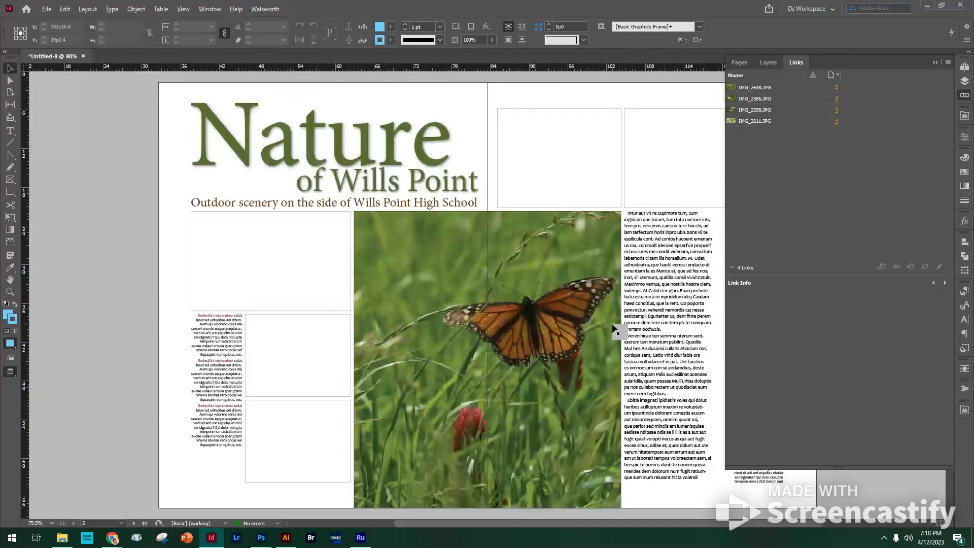
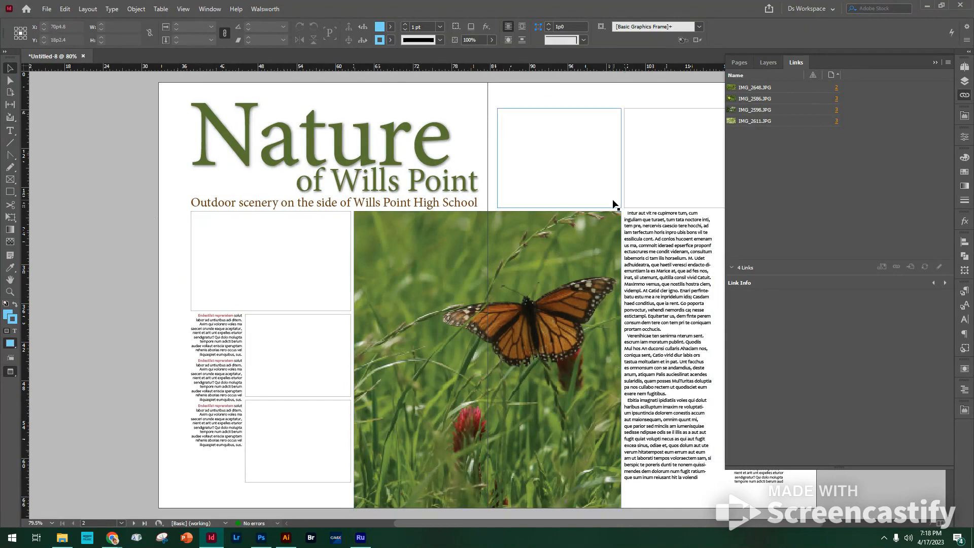
pyautogui.hscroll(5, 660, 193)
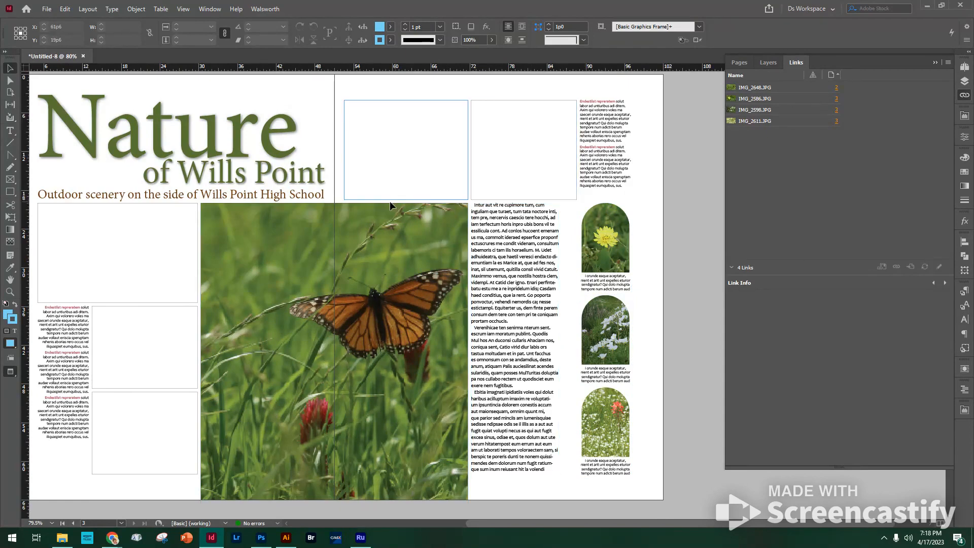
pyautogui.moveTo(378, 327); pyautogui.dragTo(480, 301)
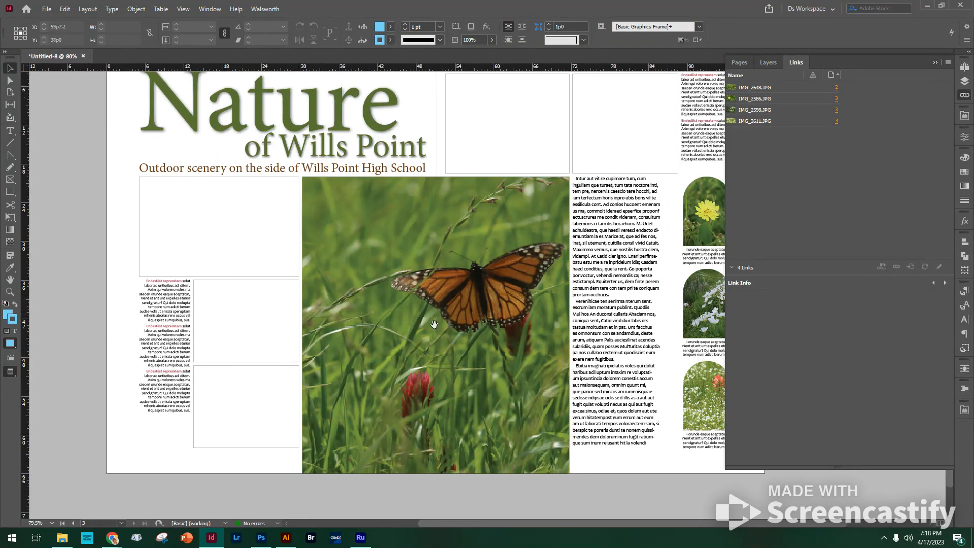
pyautogui.moveTo(126, 261); pyautogui.dragTo(259, 297)
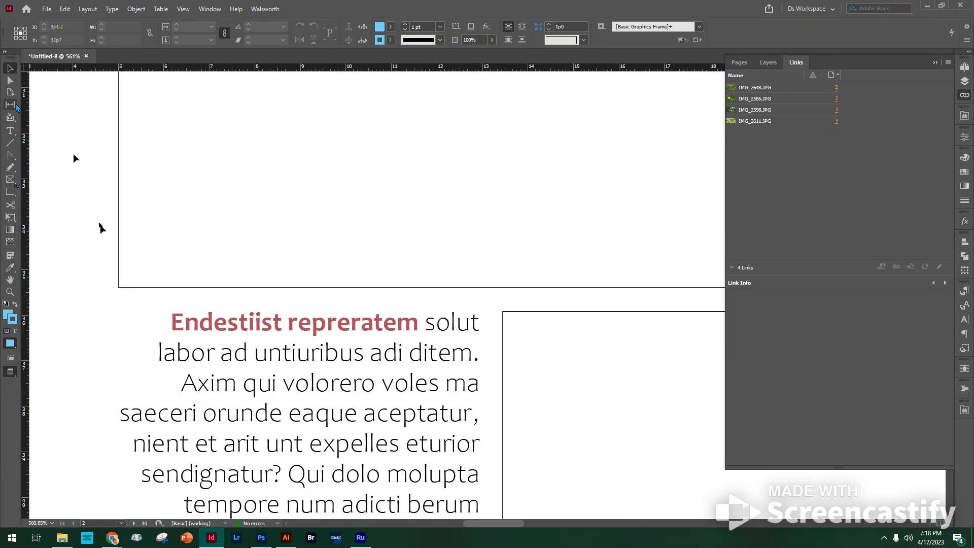
pyautogui.click(10, 130)
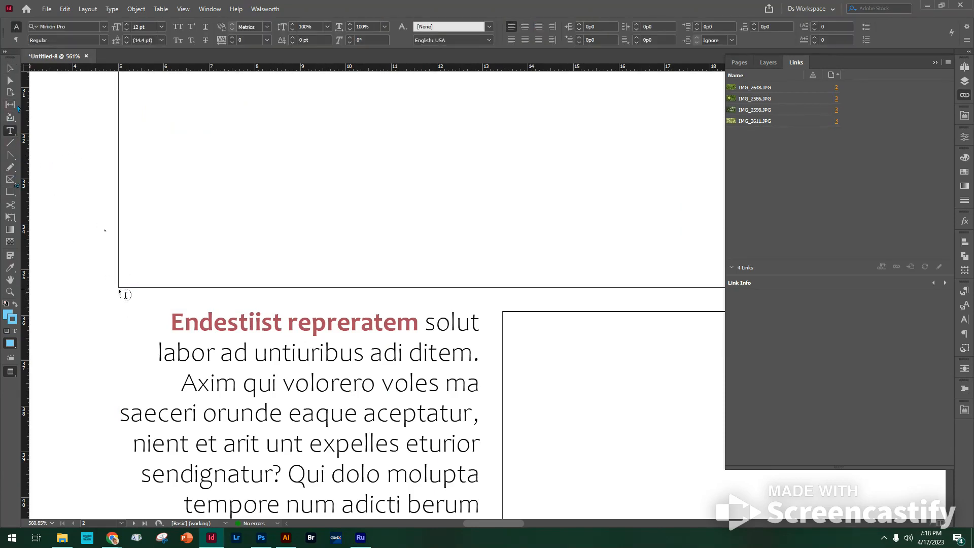
pyautogui.moveTo(98, 293); pyautogui.dragTo(333, 315)
pyautogui.press('Escape')
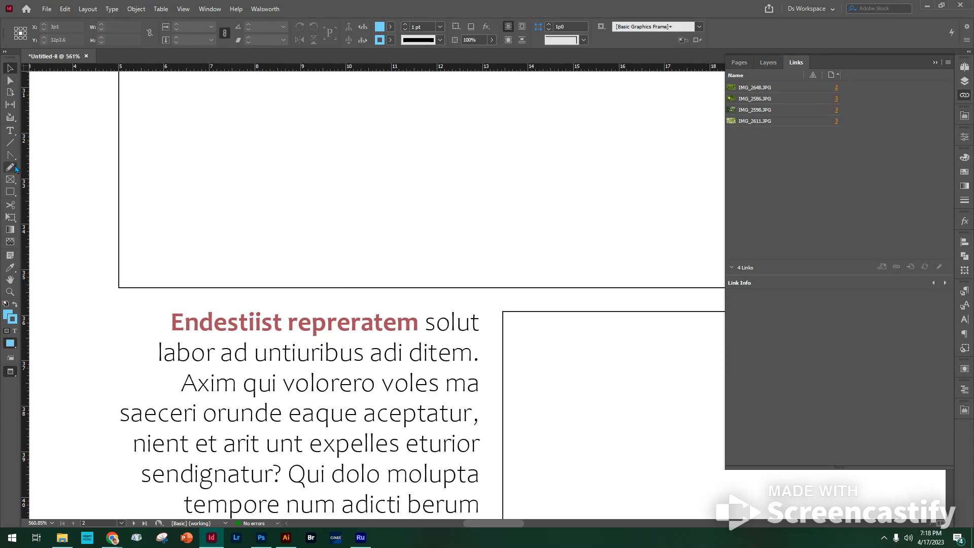
# - Draw a text frame about 4p2.6 wide by 0p5.1 high and fit it under the large left-page photo frame, flush with its left edge
pyautogui.click(10, 130)
pyautogui.moveTo(64, 141); pyautogui.dragTo(190, 184)
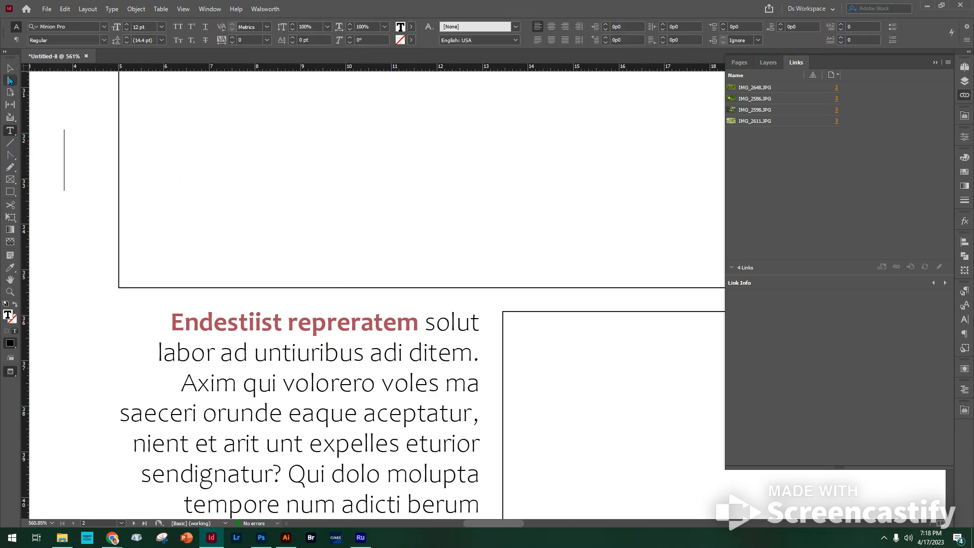
pyautogui.press('Escape')
pyautogui.moveTo(80, 164); pyautogui.dragTo(132, 305)
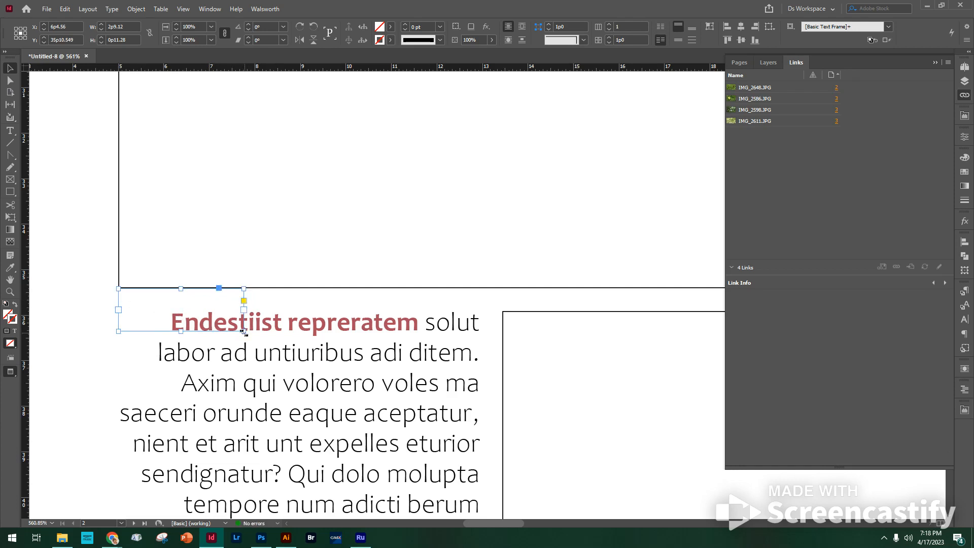
pyautogui.moveTo(244, 331); pyautogui.dragTo(310, 307)
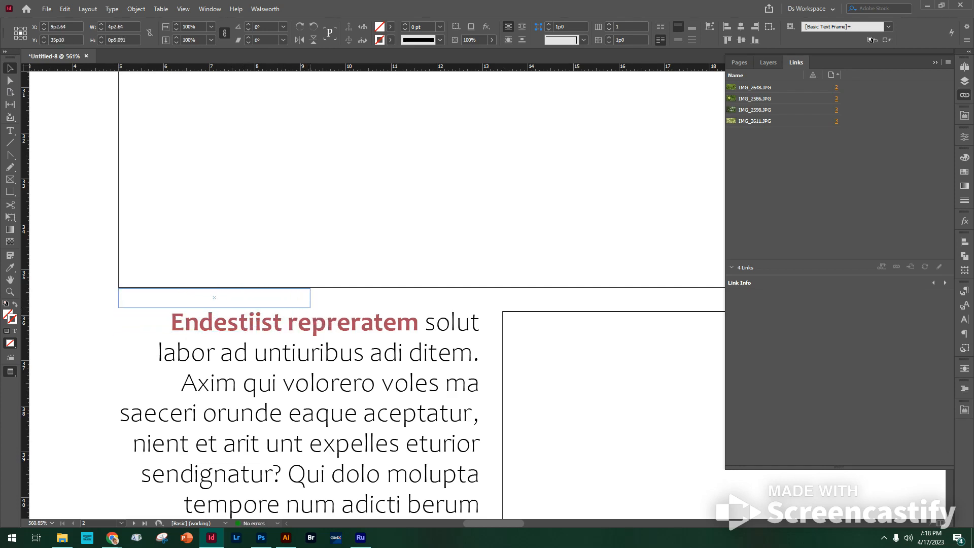
# - Enter the photographer's first initial and last name in capitals in the new text frame at 6 pt
pyautogui.doubleClick(190, 297)
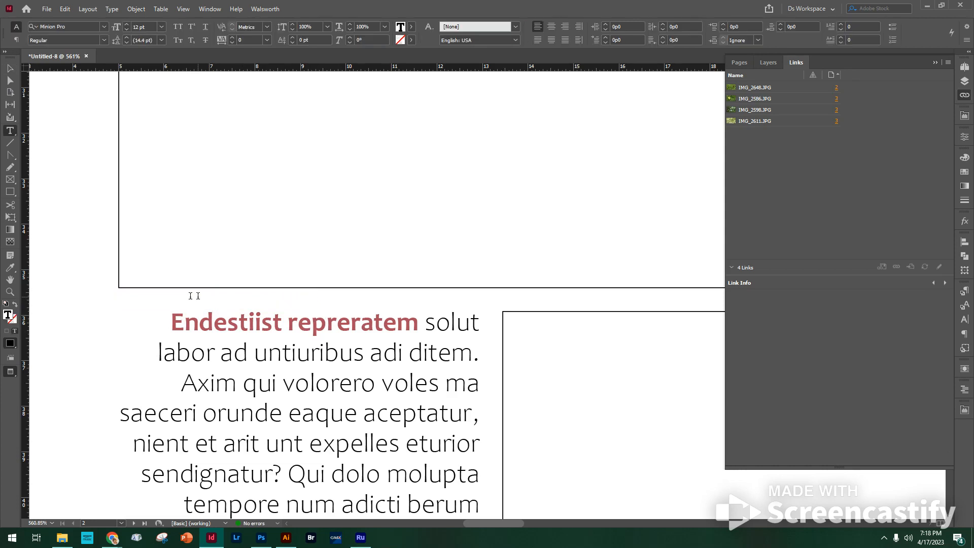
pyautogui.click(162, 27)
pyautogui.click(148, 51)
pyautogui.write('R. DEDOMINIIC')
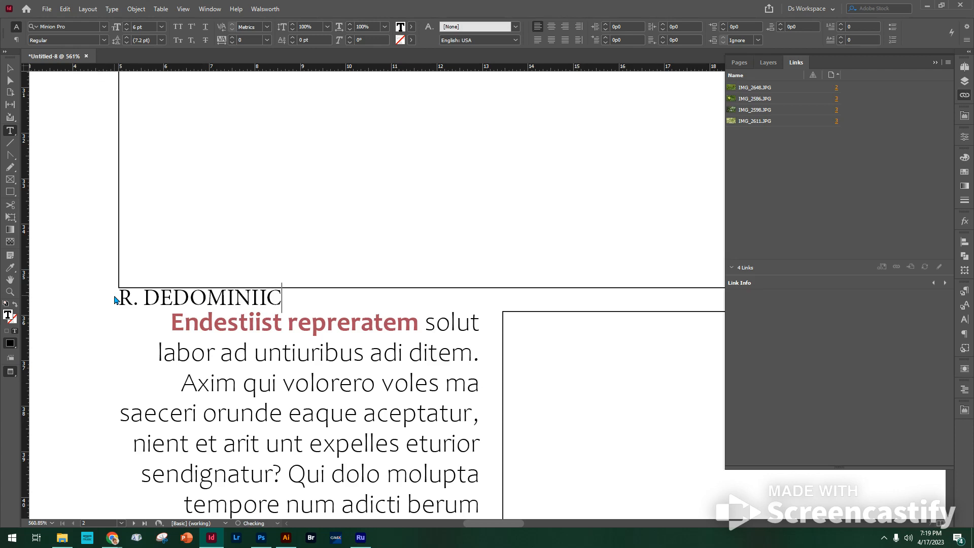
pyautogui.press('BackSpace')
pyautogui.press('BackSpace')
pyautogui.write('CIS')
# - Match the photo credit's formatting to the caption text below with the Eyedropper, and set its size to 6 pt
pyautogui.tripleClick(138, 297)
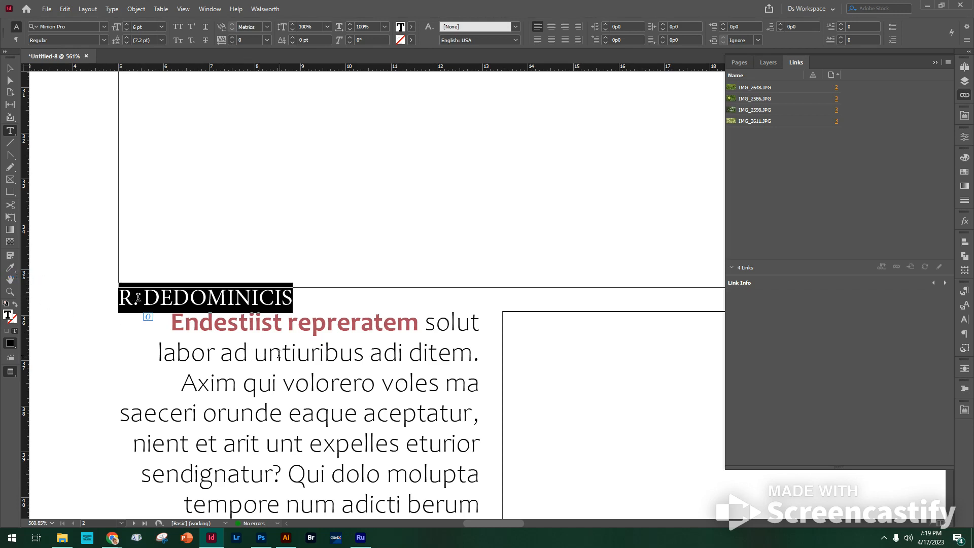
pyautogui.click(10, 268)
pyautogui.click(254, 350)
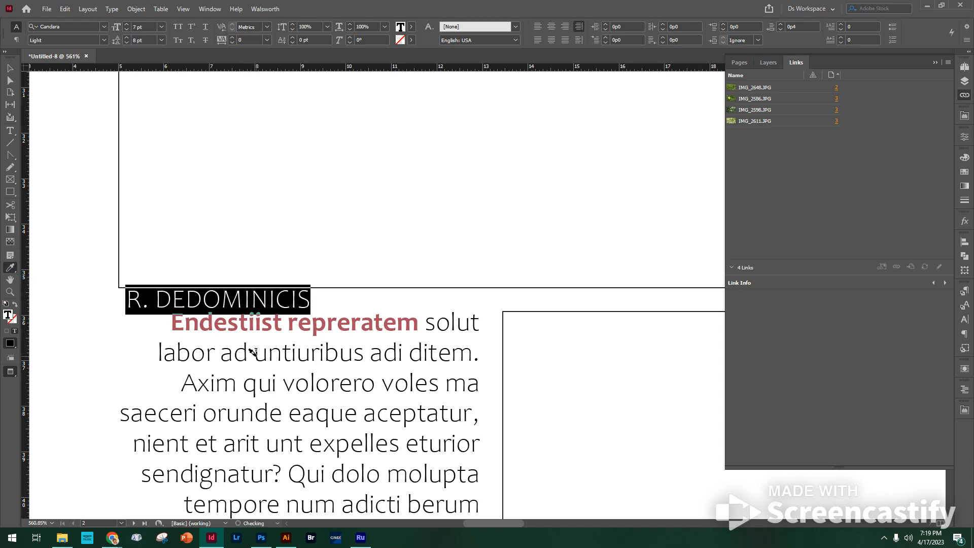
pyautogui.click(161, 27)
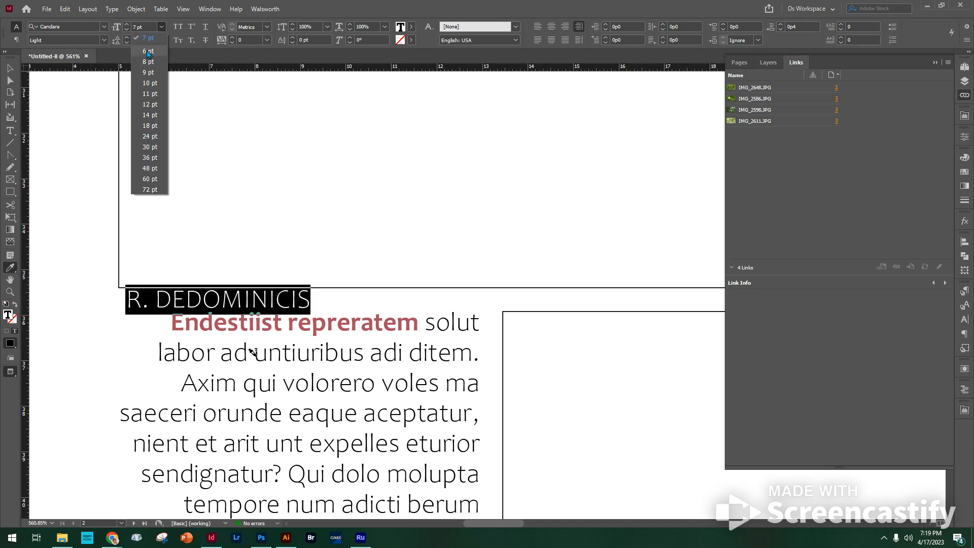
pyautogui.click(139, 41)
pyautogui.click(10, 68)
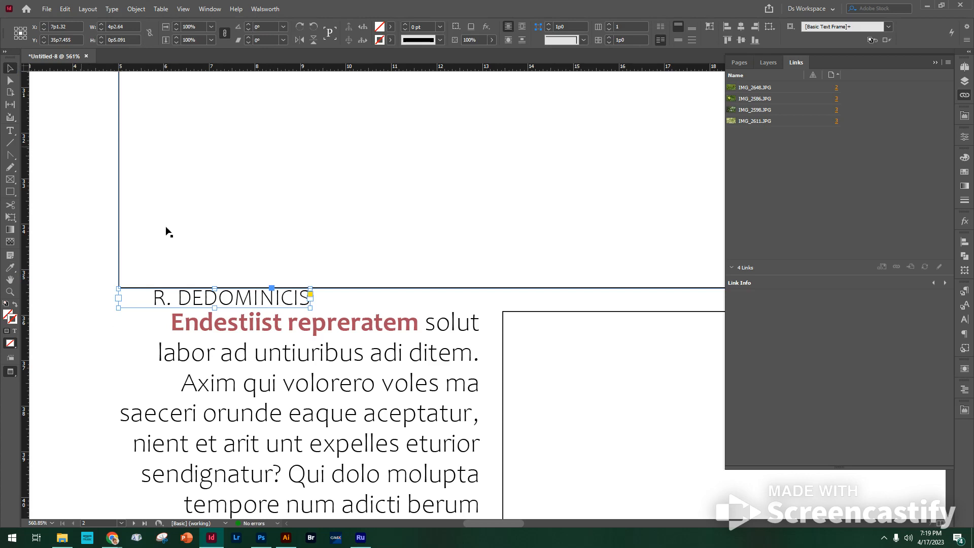
# - Align the photo credit's text away from the spine
pyautogui.doubleClick(234, 294)
pyautogui.hotkey('ctrl', 'a')
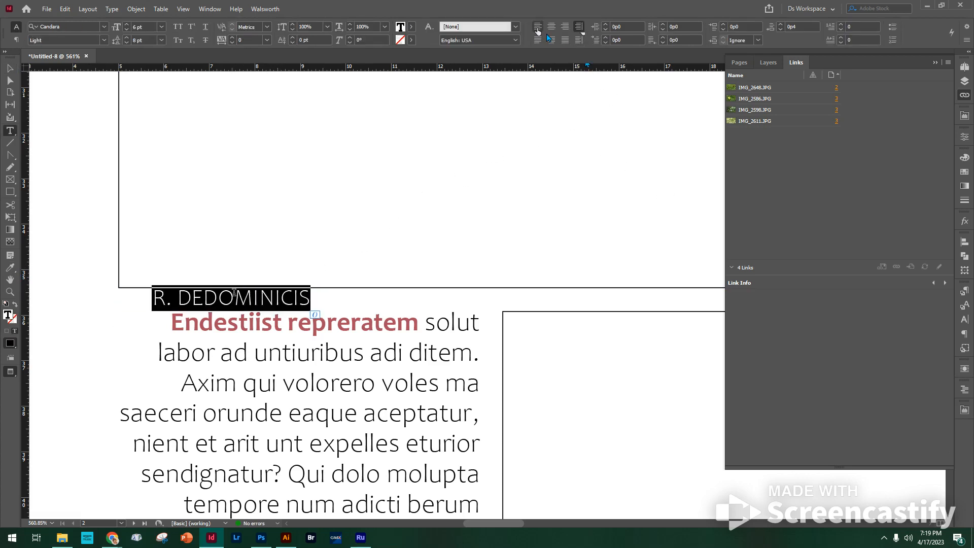
pyautogui.click(579, 42)
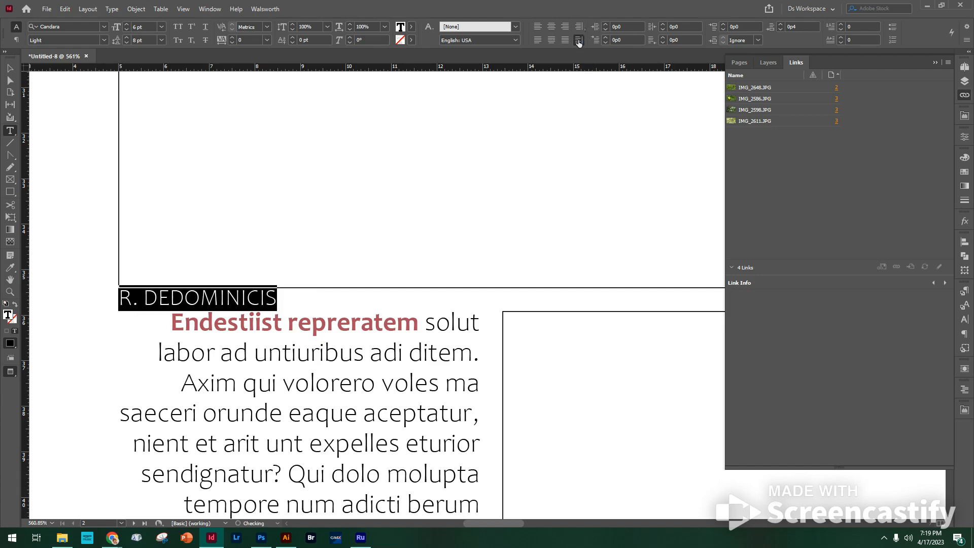
pyautogui.click(10, 68)
pyautogui.keyDown('ctrl'); pyautogui.keyDown('alt'); pyautogui.click(206, 282); pyautogui.keyUp('alt'); pyautogui.keyUp('ctrl')
pyautogui.keyDown('ctrl'); pyautogui.keyDown('alt'); pyautogui.click(204, 281); pyautogui.keyUp('alt'); pyautogui.keyUp('ctrl')
pyautogui.keyDown('ctrl'); pyautogui.keyDown('alt'); pyautogui.click(543, 253); pyautogui.keyUp('alt'); pyautogui.keyUp('ctrl')
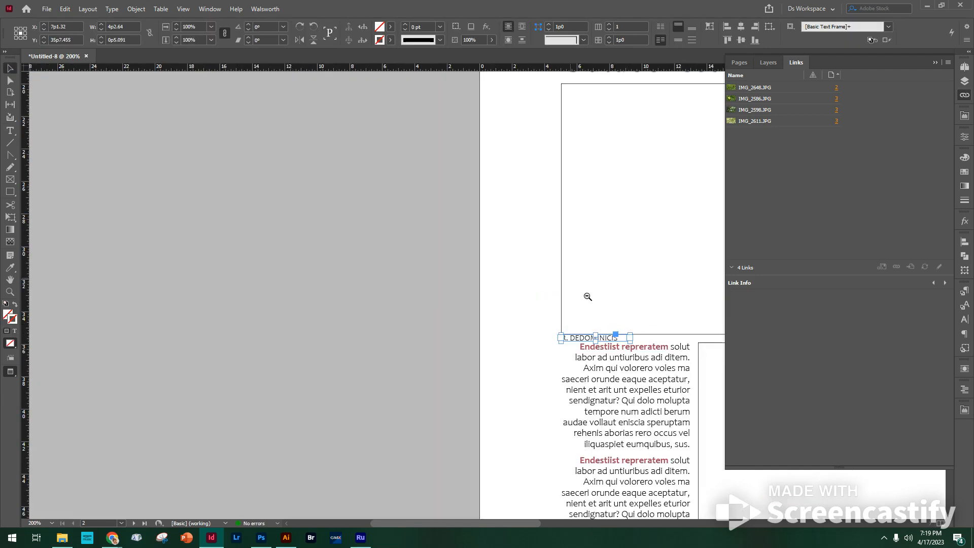
pyautogui.moveTo(507, 299); pyautogui.dragTo(353, 328)
pyautogui.doubleClick(349, 306)
pyautogui.rightClick(349, 306)
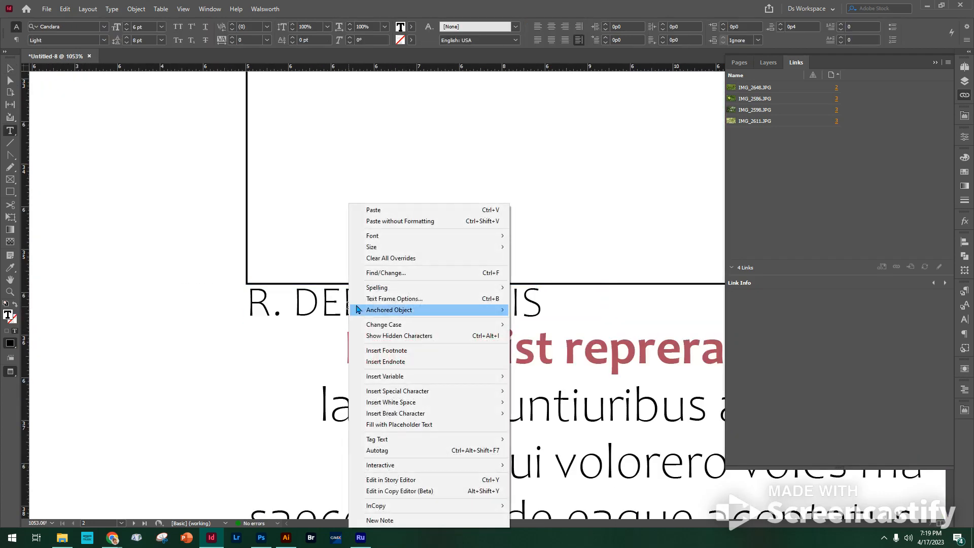
pyautogui.tripleClick(315, 304)
pyautogui.rightClick(314, 304)
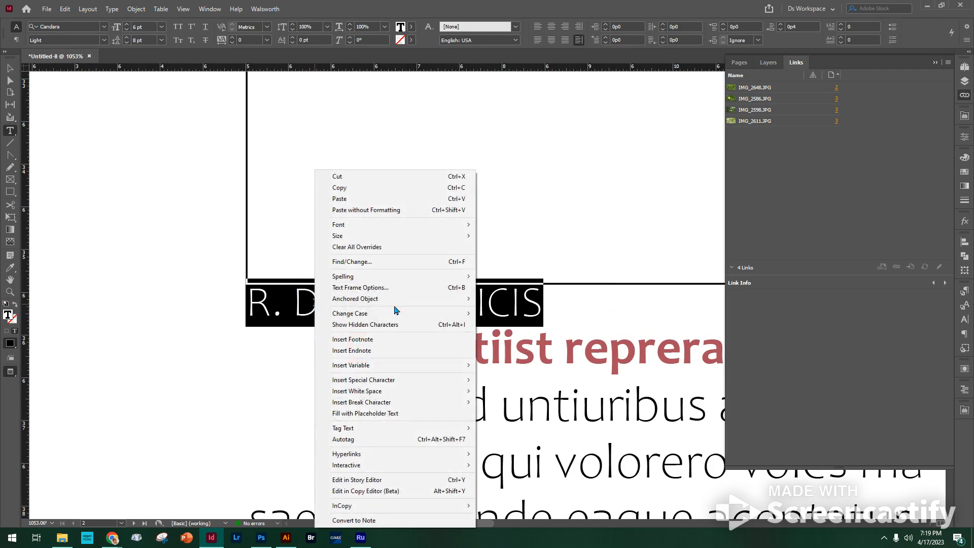
pyautogui.click(286, 299)
# - Set the photo credit frame's vertical justification to Center in Text Frame Options
pyautogui.tripleClick(286, 297)
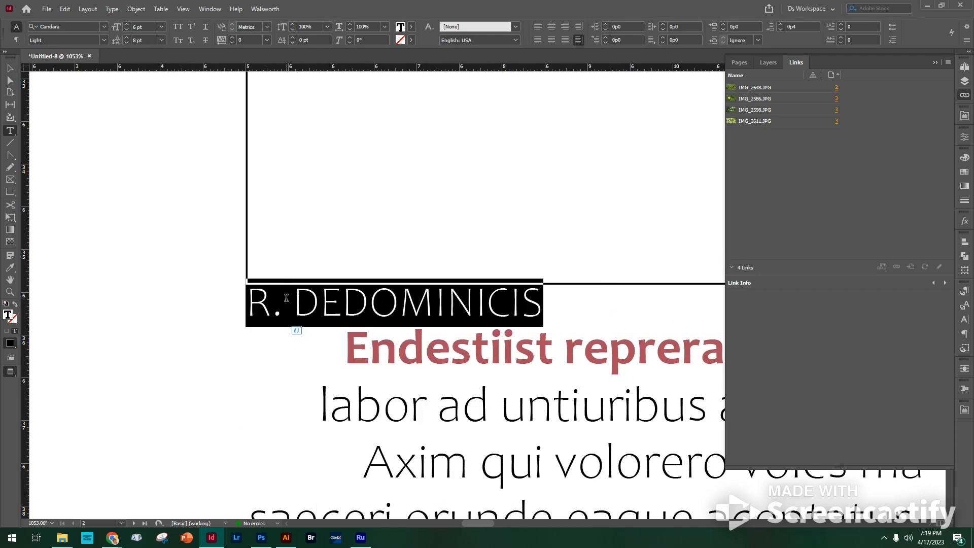
pyautogui.rightClick(286, 298)
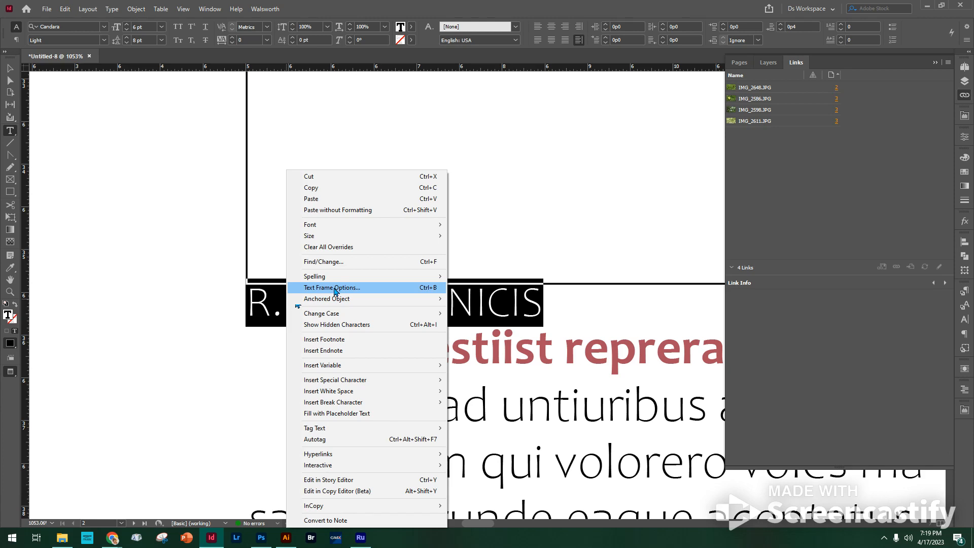
pyautogui.click(335, 288)
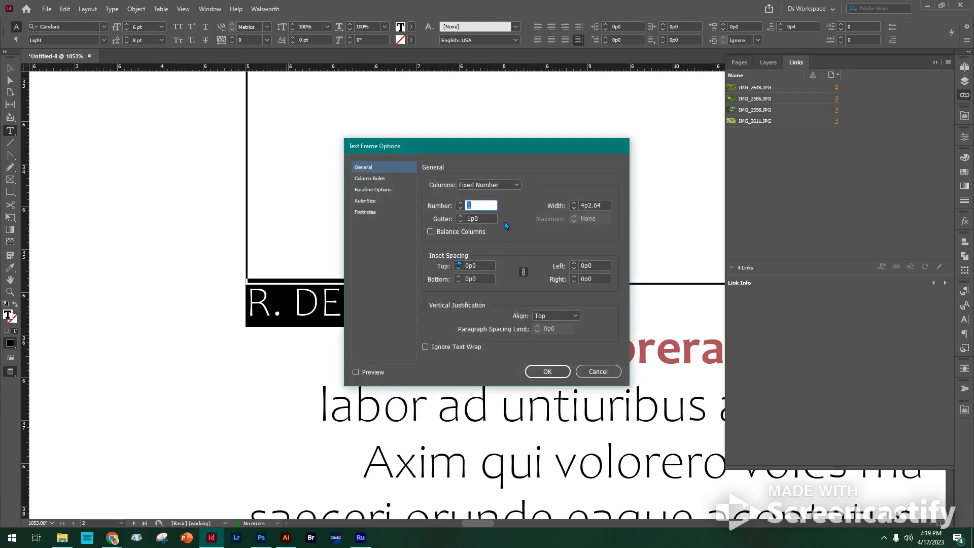
pyautogui.click(549, 315)
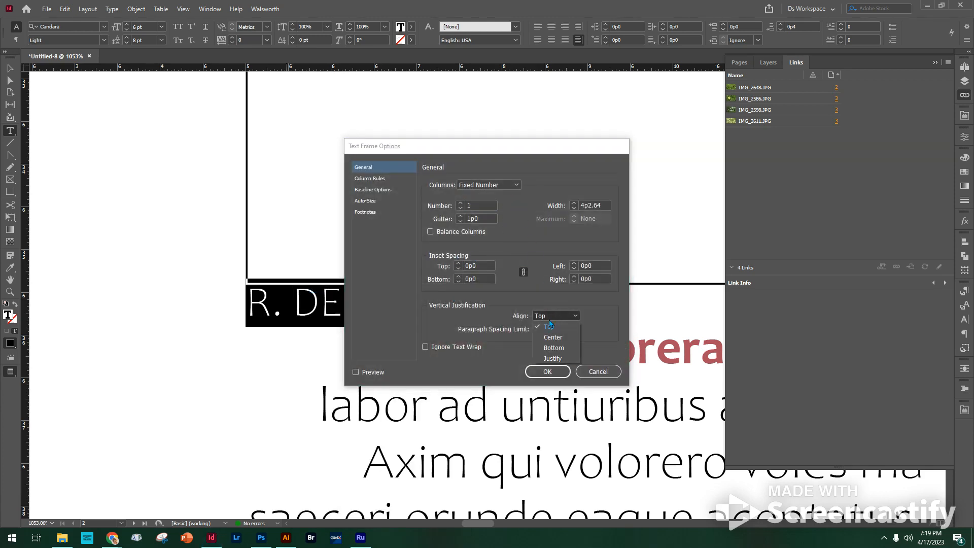
pyautogui.click(552, 336)
pyautogui.click(547, 371)
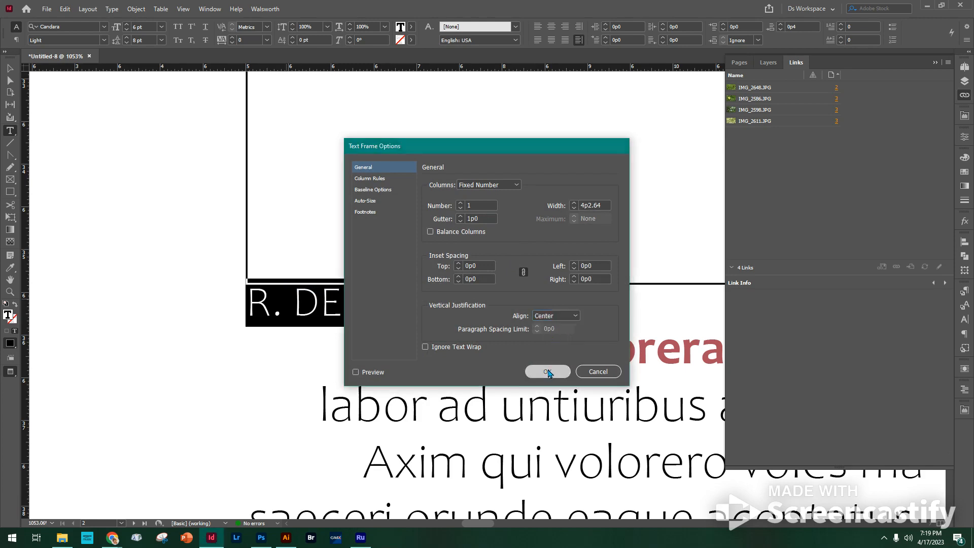
pyautogui.click(10, 68)
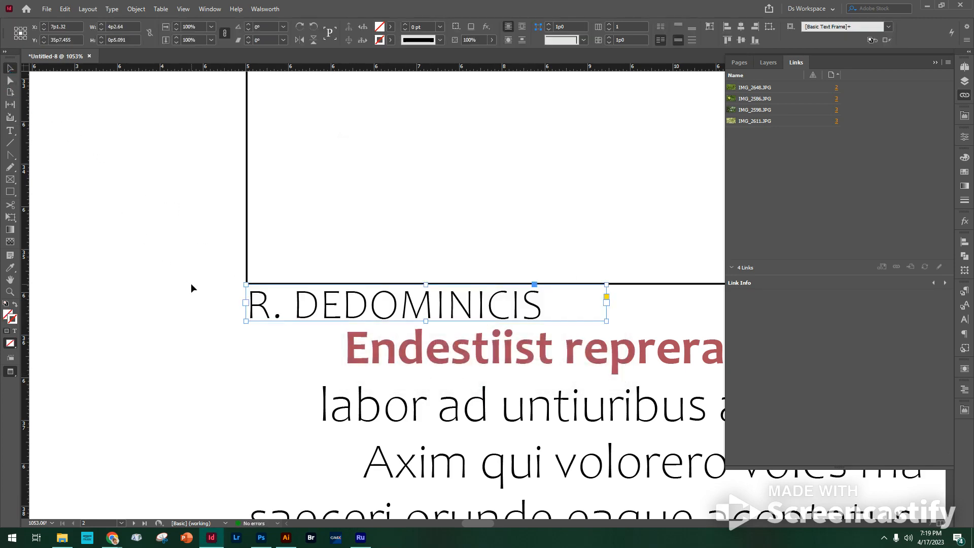
# - Copy the photo credit beneath each of the two smaller photo frames on the left page, flush with their left edges
pyautogui.hotkey('ctrl', '0')
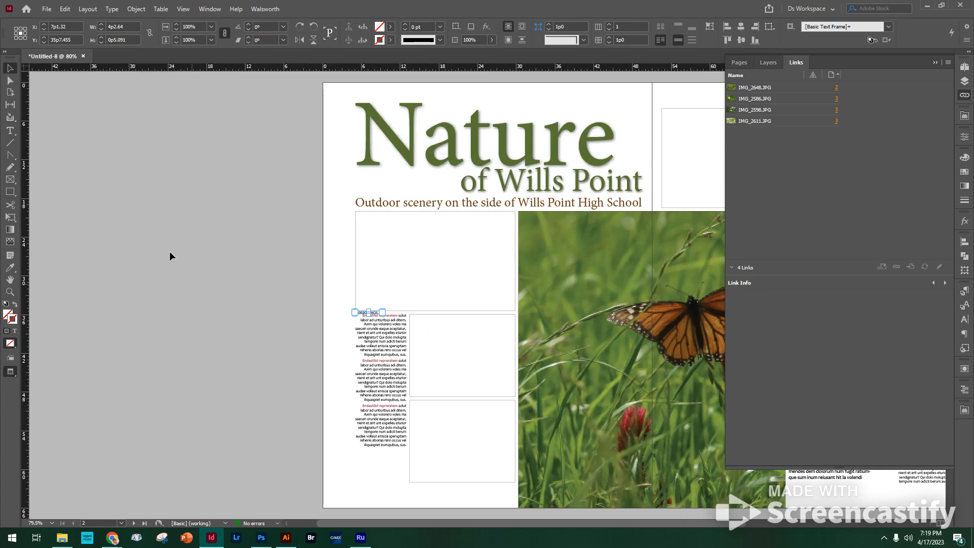
pyautogui.click(317, 278)
pyautogui.moveTo(319, 220); pyautogui.dragTo(575, 477)
pyautogui.moveTo(389, 280); pyautogui.dragTo(246, 224)
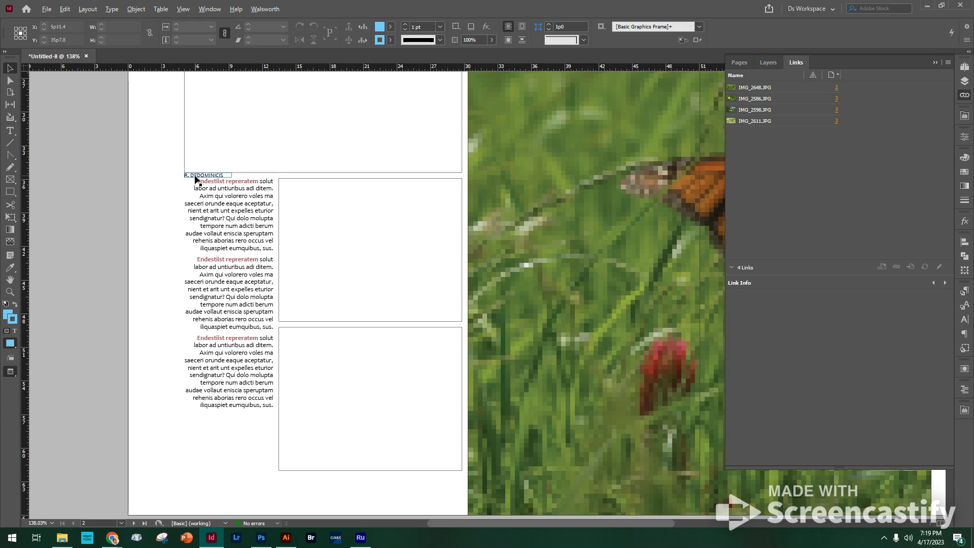
pyautogui.moveTo(198, 180); pyautogui.dragTo(292, 474)
# - Copy the photo credit onto the butterfly photo, rotate it 90°, place it along the photo's right edge near the bottom, and deselect
pyautogui.moveTo(425, 440); pyautogui.dragTo(217, 331)
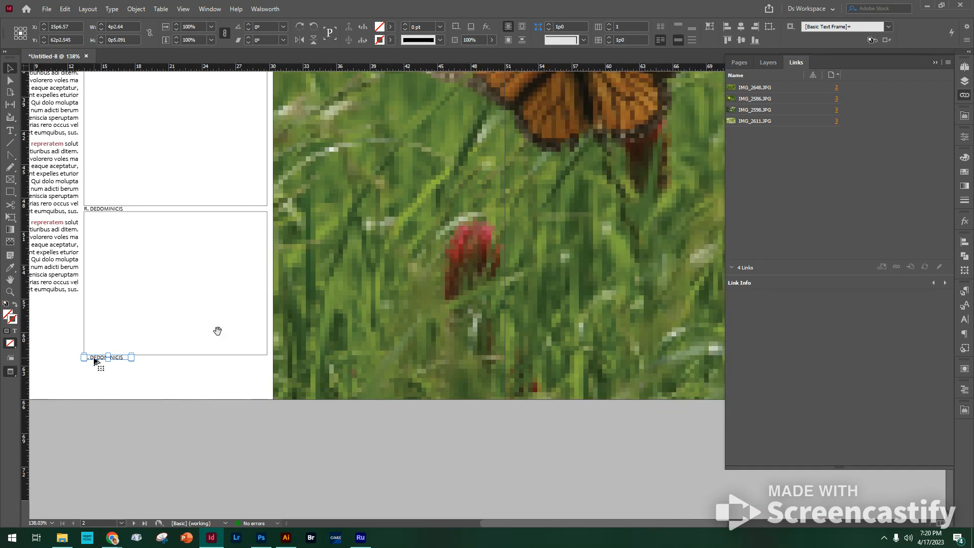
pyautogui.moveTo(95, 360); pyautogui.dragTo(225, 317)
pyautogui.hotkey('ctrl', 'z')
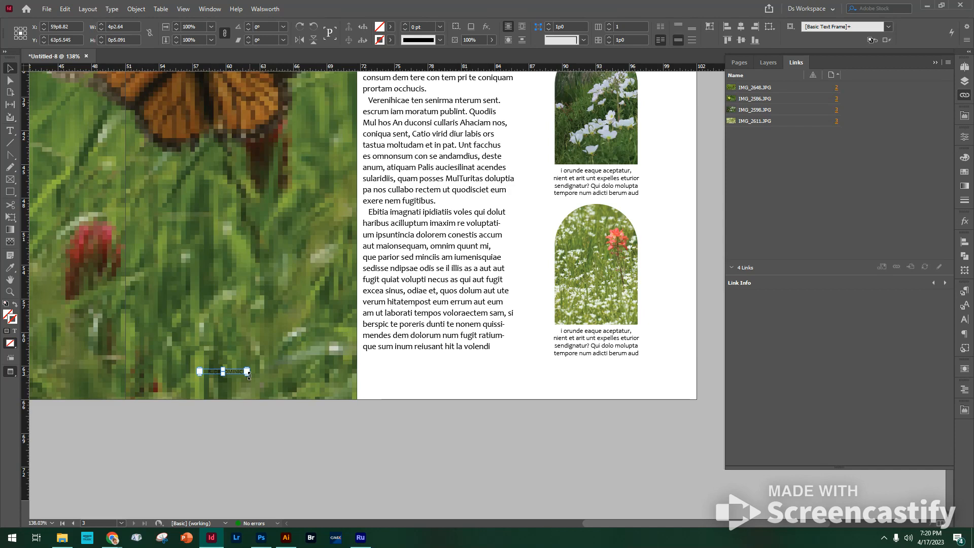
pyautogui.moveTo(248, 375); pyautogui.dragTo(227, 332)
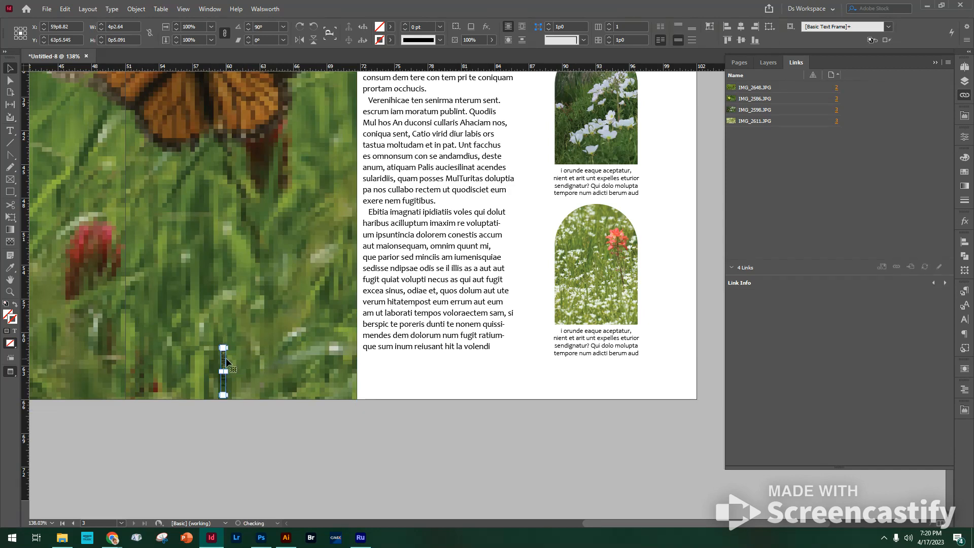
pyautogui.moveTo(223, 368); pyautogui.dragTo(358, 364)
pyautogui.click(392, 408)
# - Copy the photo credit beneath both empty photo frames on the right page, flush with their right edges
pyautogui.moveTo(383, 333); pyautogui.dragTo(267, 458)
pyautogui.moveTo(431, 207); pyautogui.dragTo(450, 435)
pyautogui.moveTo(294, 350); pyautogui.dragTo(588, 296)
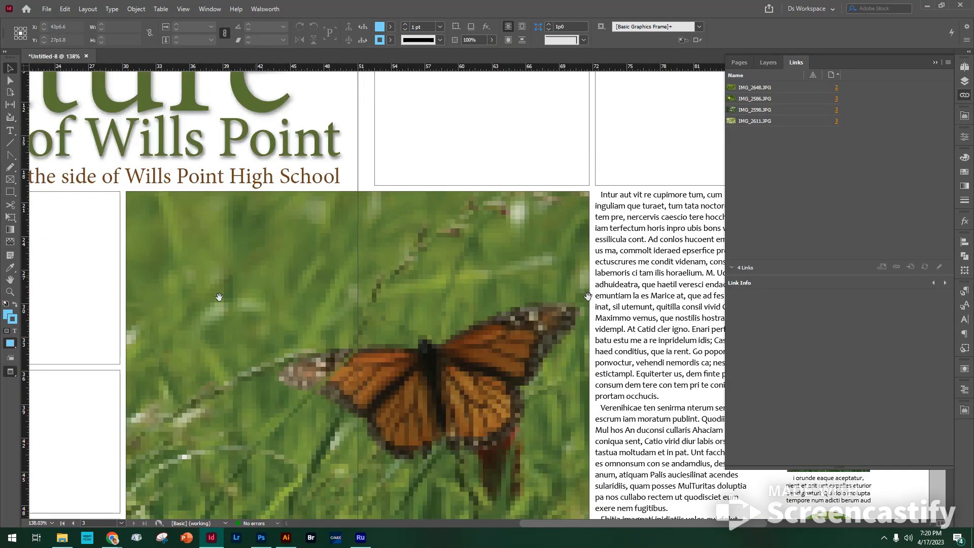
pyautogui.moveTo(218, 294); pyautogui.dragTo(496, 230)
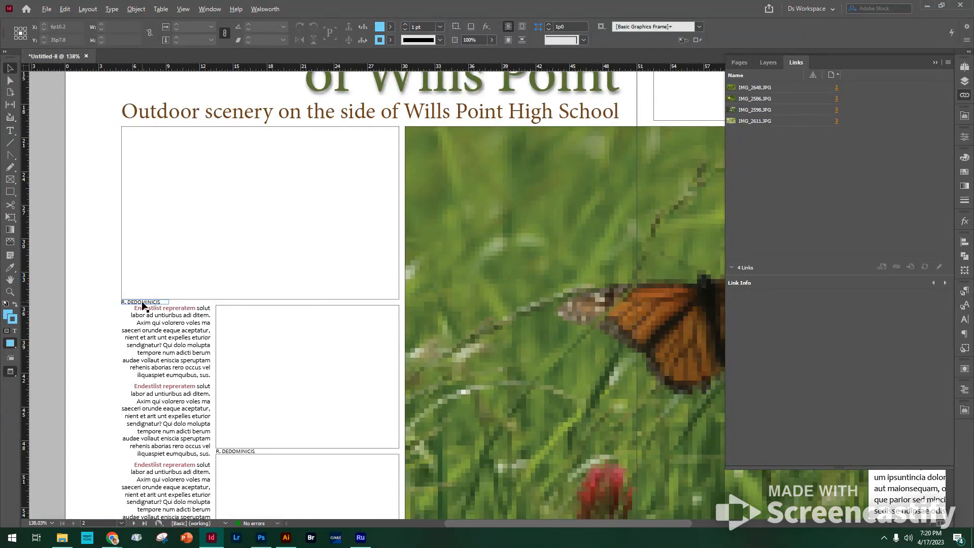
pyautogui.moveTo(143, 305); pyautogui.dragTo(557, 160)
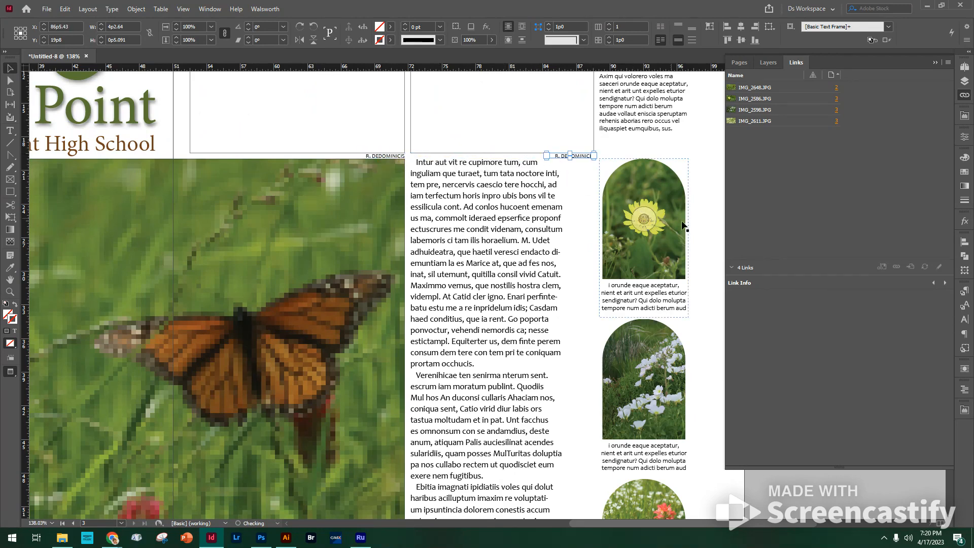
# - Scale the butterfly image down proportionally to about 17.35% inside its frame, shift it upward within the frame, and deselect
pyautogui.click(629, 258)
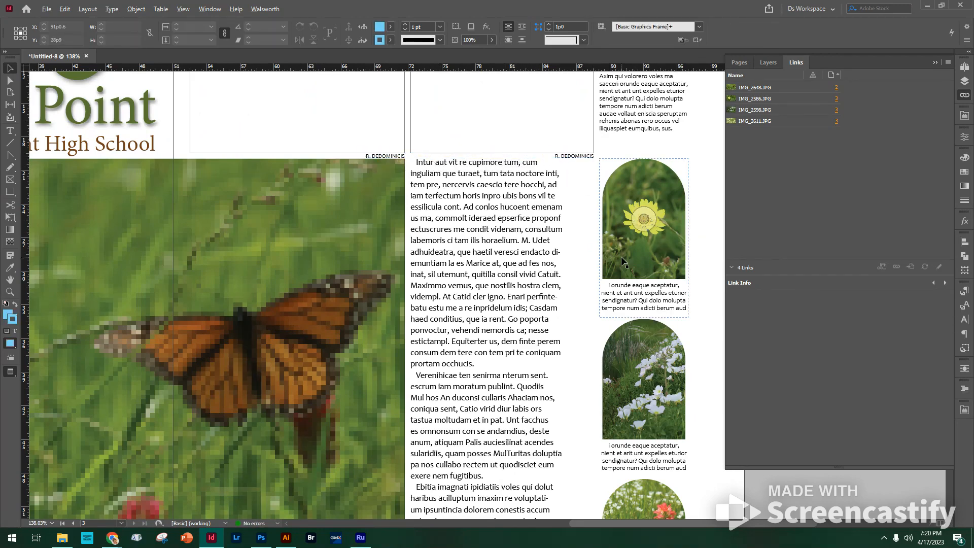
pyautogui.hotkey('ctrl', 'alt', '0')
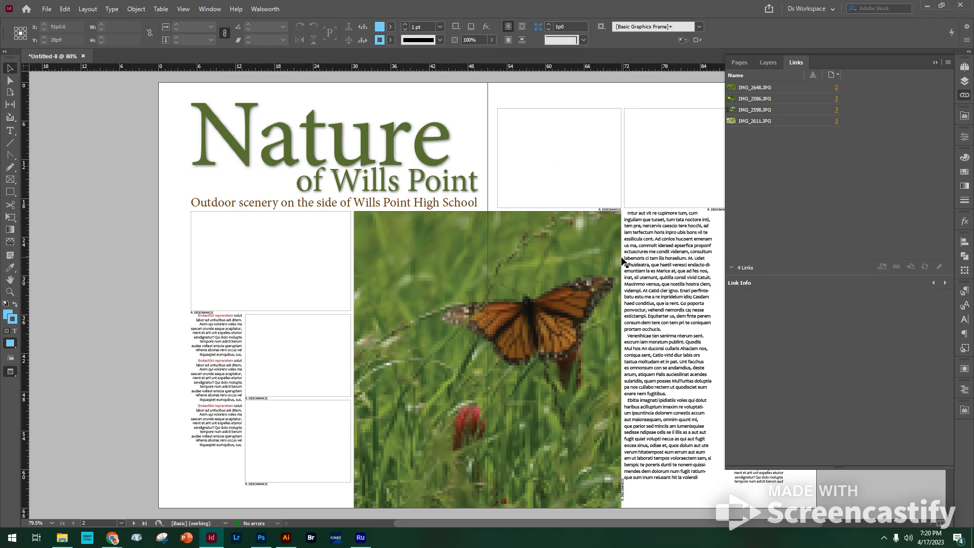
pyautogui.click(936, 62)
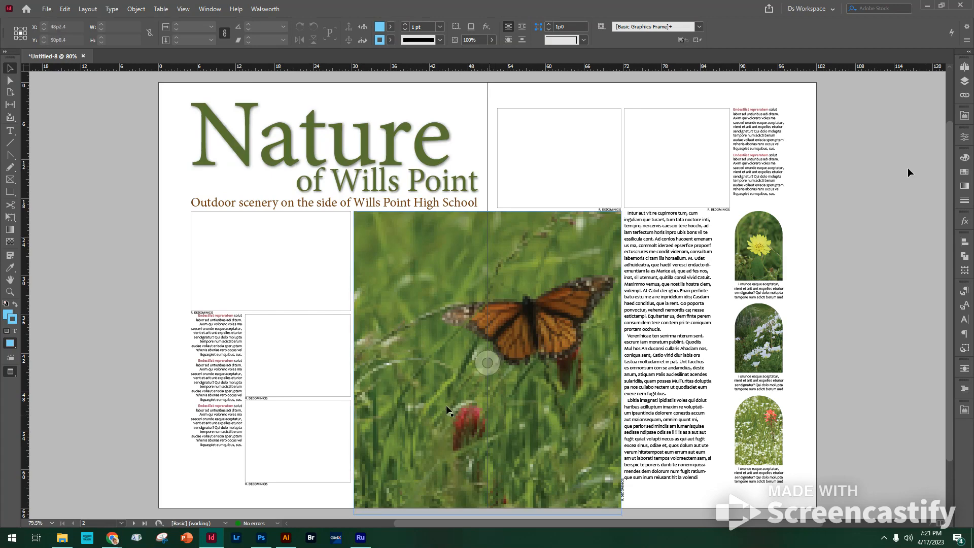
pyautogui.click(486, 363)
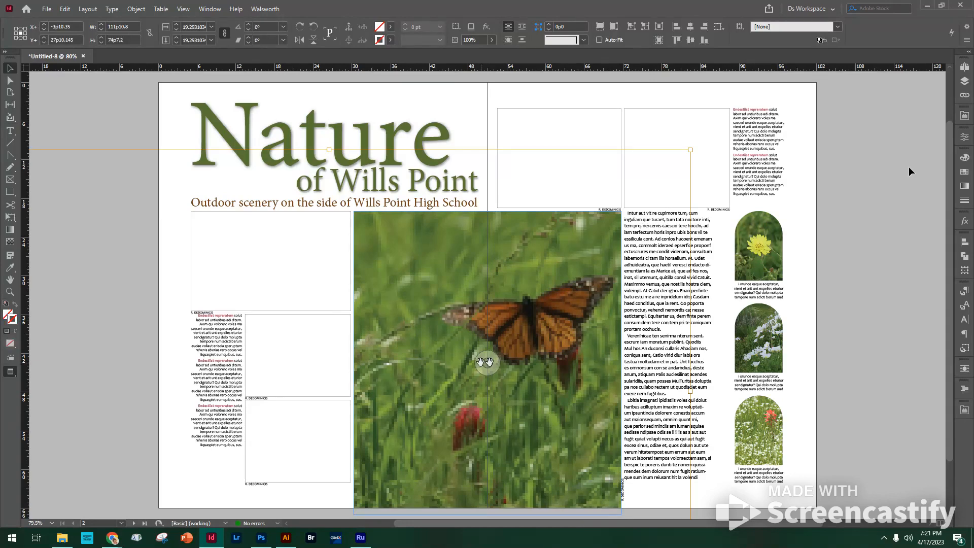
pyautogui.hotkey('ctrl', '-')
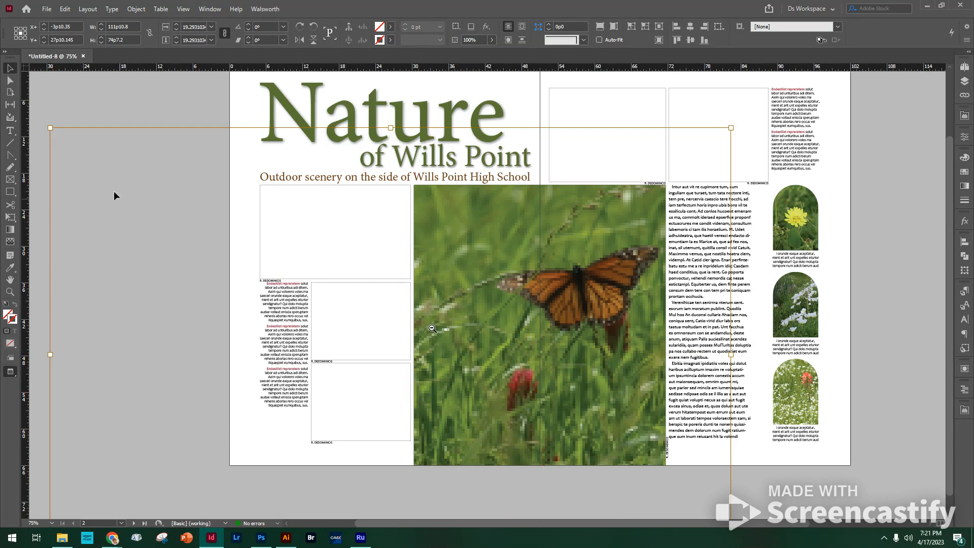
pyautogui.moveTo(59, 132); pyautogui.dragTo(119, 173)
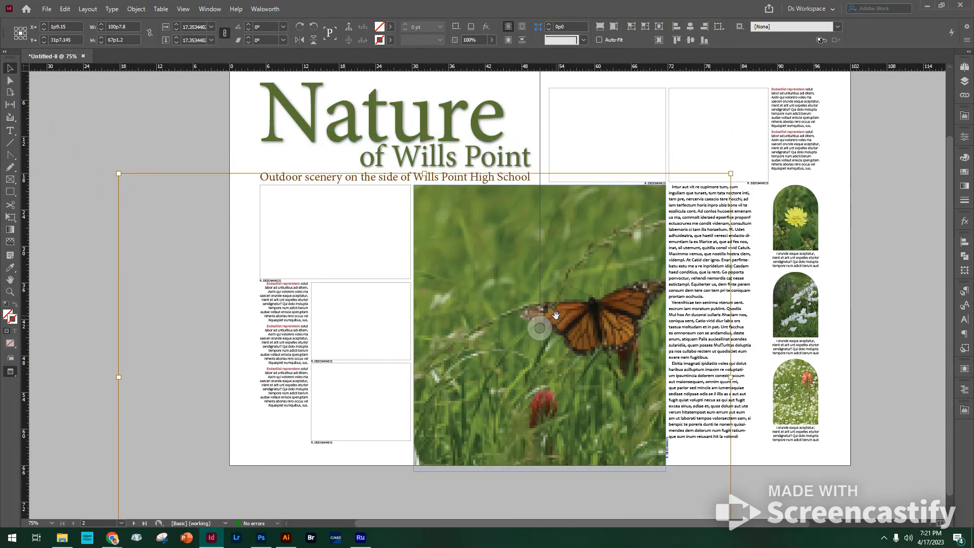
pyautogui.moveTo(557, 314); pyautogui.dragTo(558, 265)
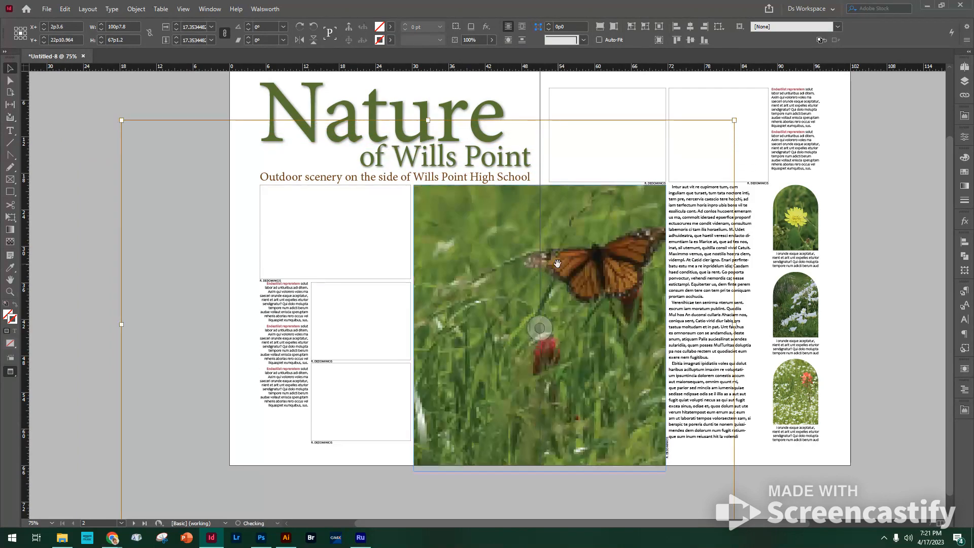
pyautogui.click(854, 256)
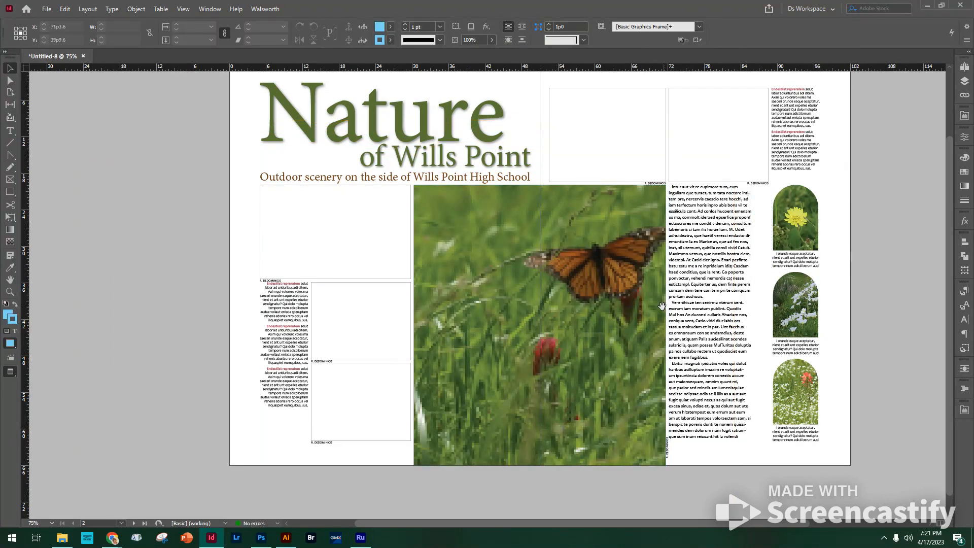
# - Set the spread's display performance to High Quality Display
pyautogui.moveTo(656, 308); pyautogui.dragTo(577, 349)
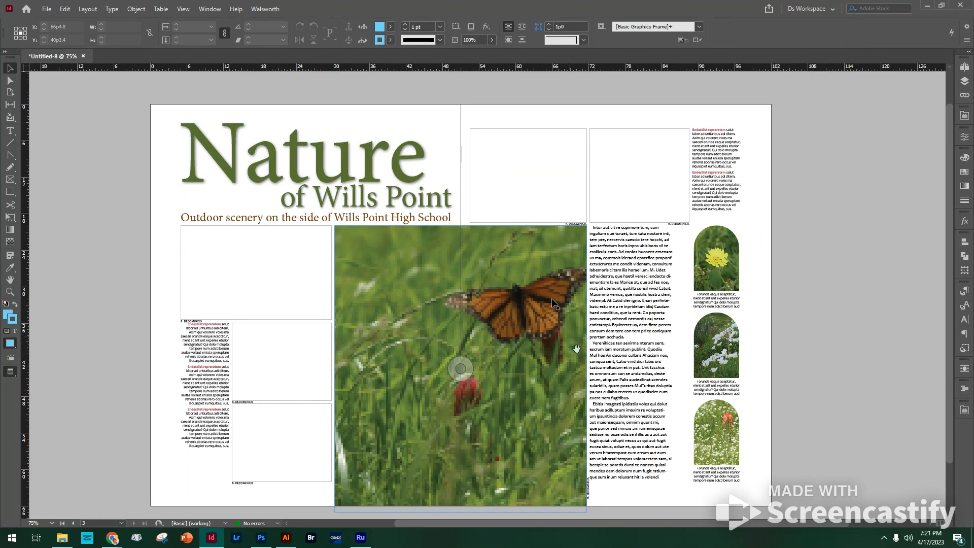
pyautogui.click(181, 10)
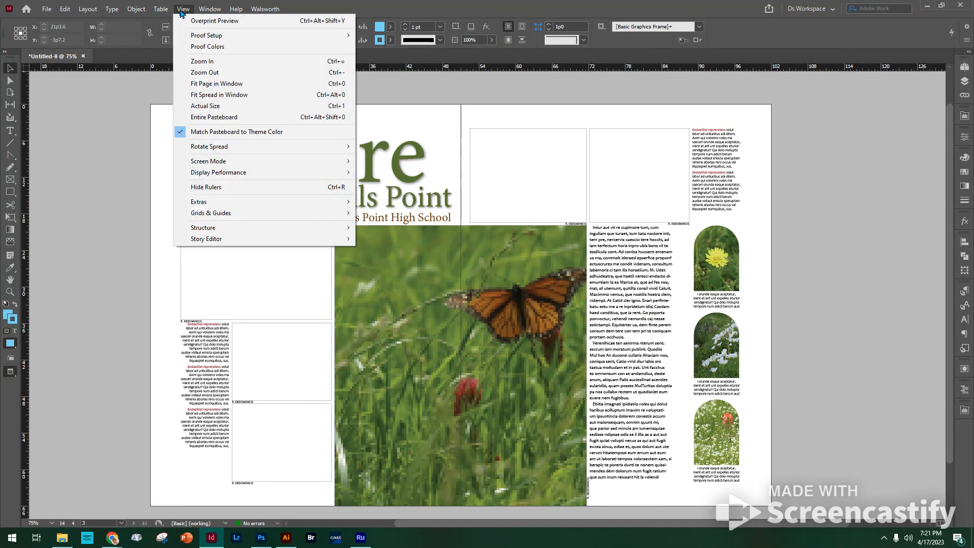
pyautogui.moveTo(231, 175)
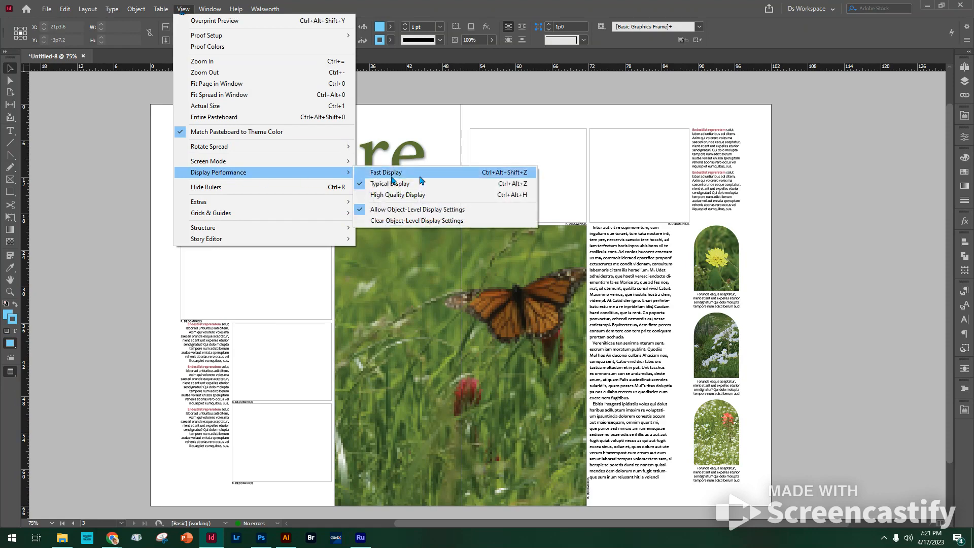
pyautogui.click(434, 194)
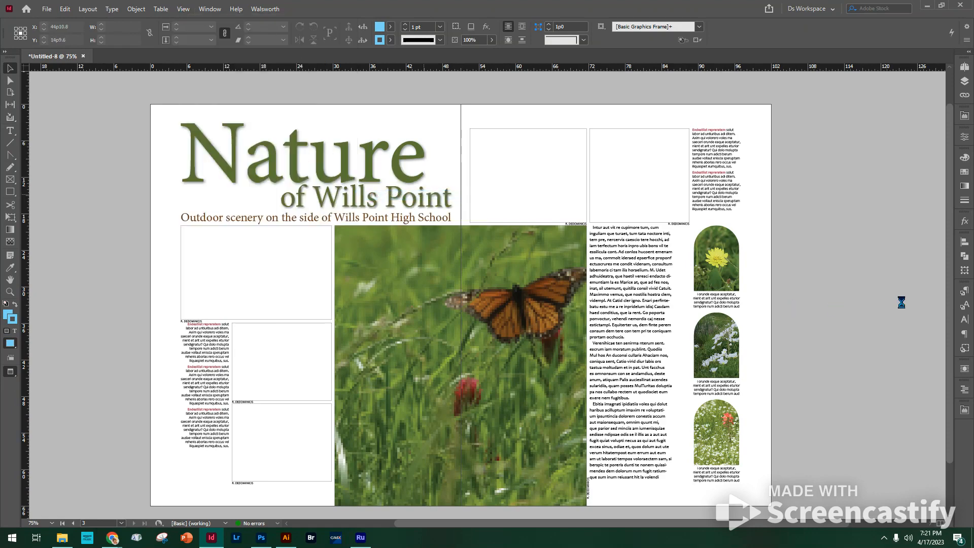